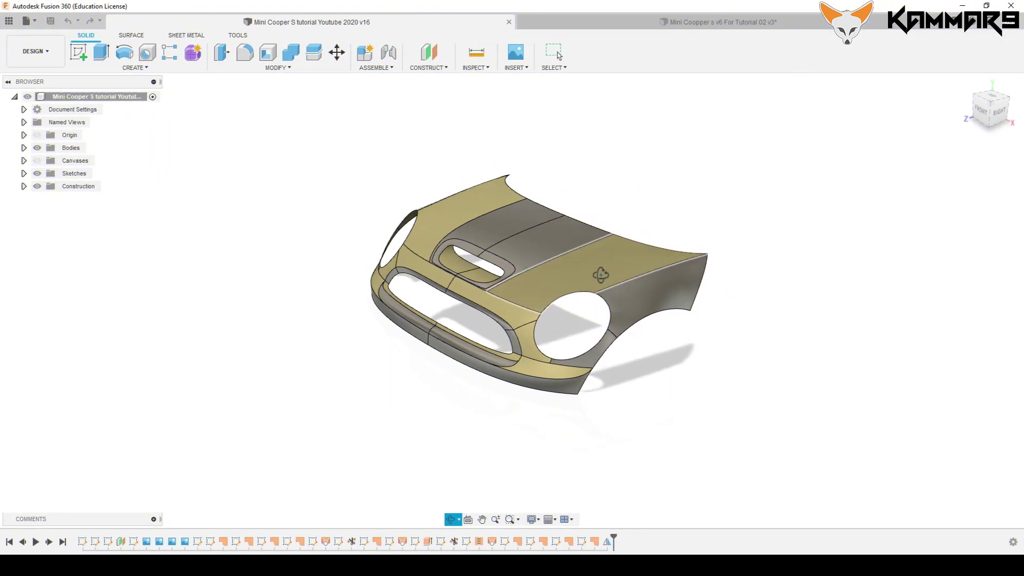
Step: Delete the Mirror1 feature at the end of the timeline, leaving one half of the body
left_click_drag(601, 273, 590, 334)
key("Escape")
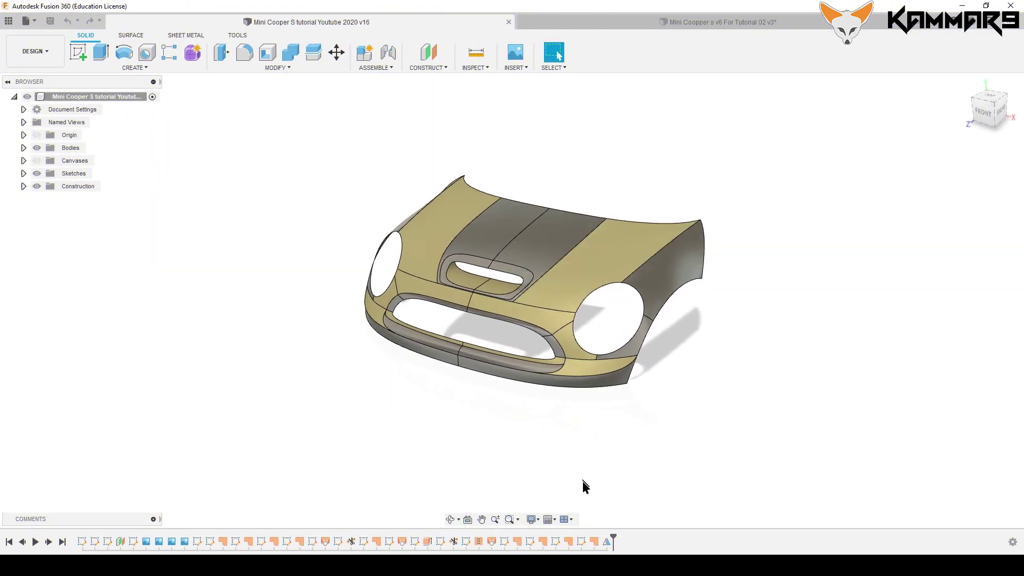
right_click(612, 540)
left_click(634, 472)
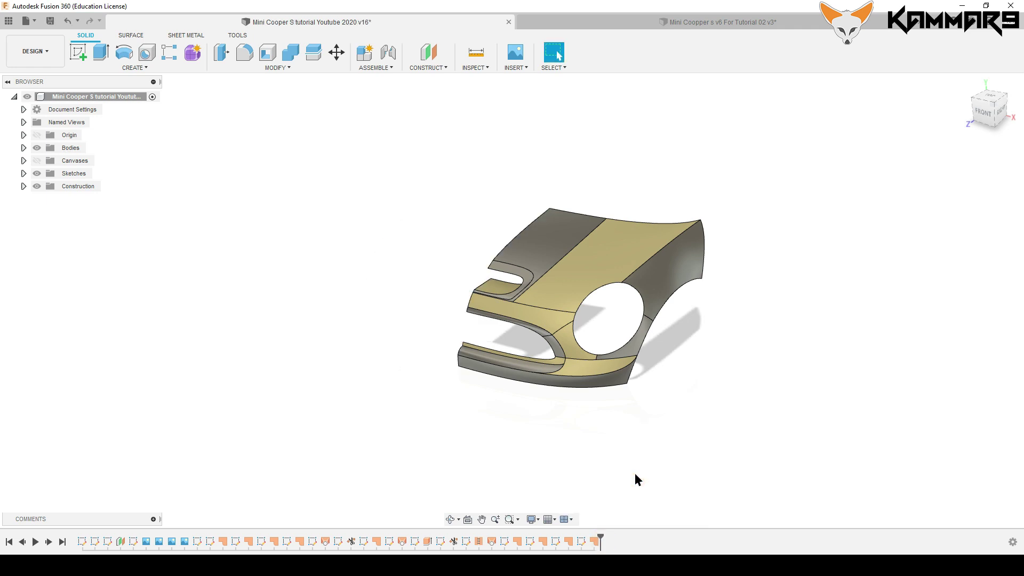
middle_click_drag(628, 458, 584, 305, "shift")
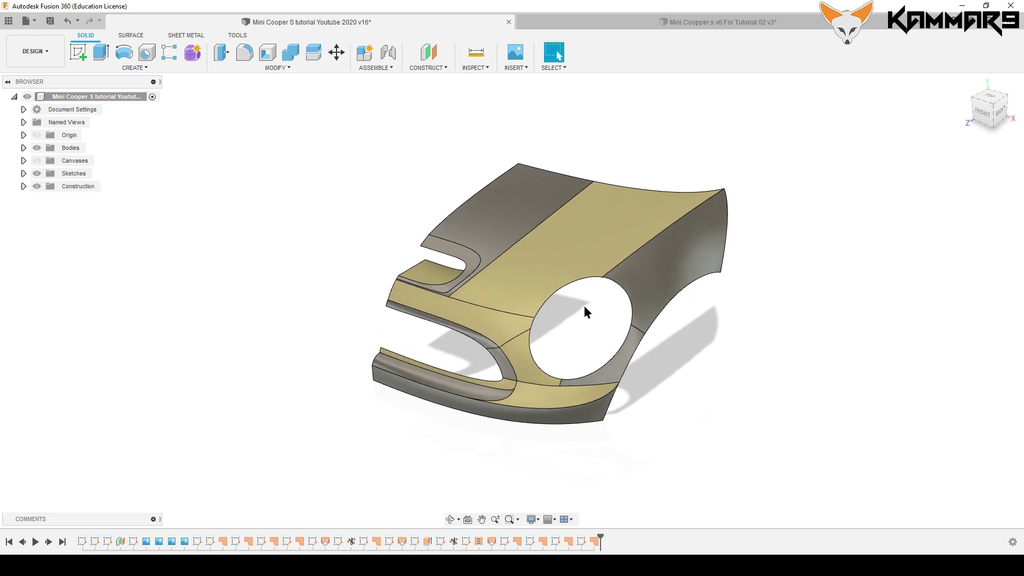
Step: Reverse Normal on the bumper lip, lower fender, hood centre and both hood-scoop inner faces
left_click(134, 36)
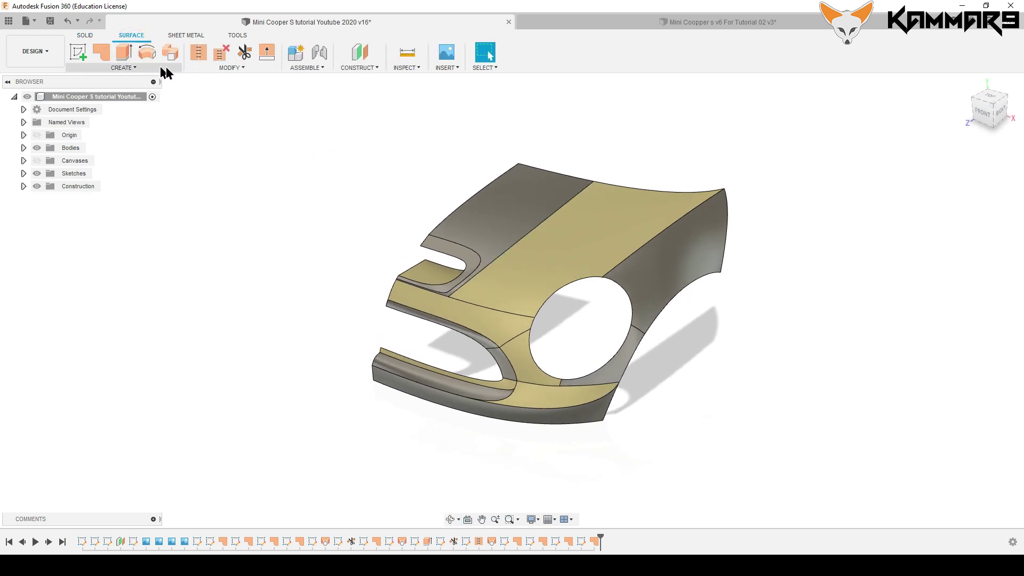
left_click(230, 67)
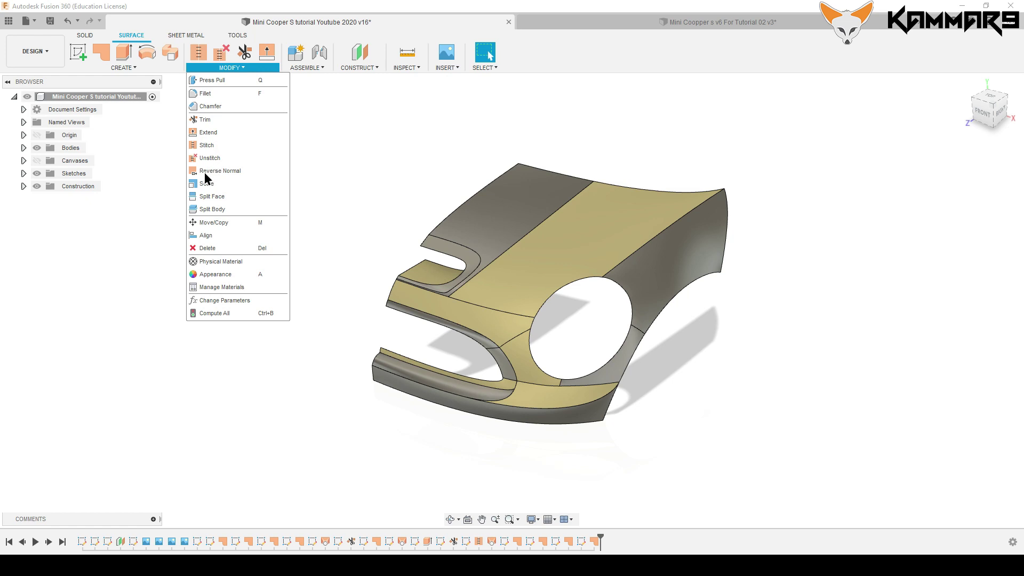
left_click(216, 172)
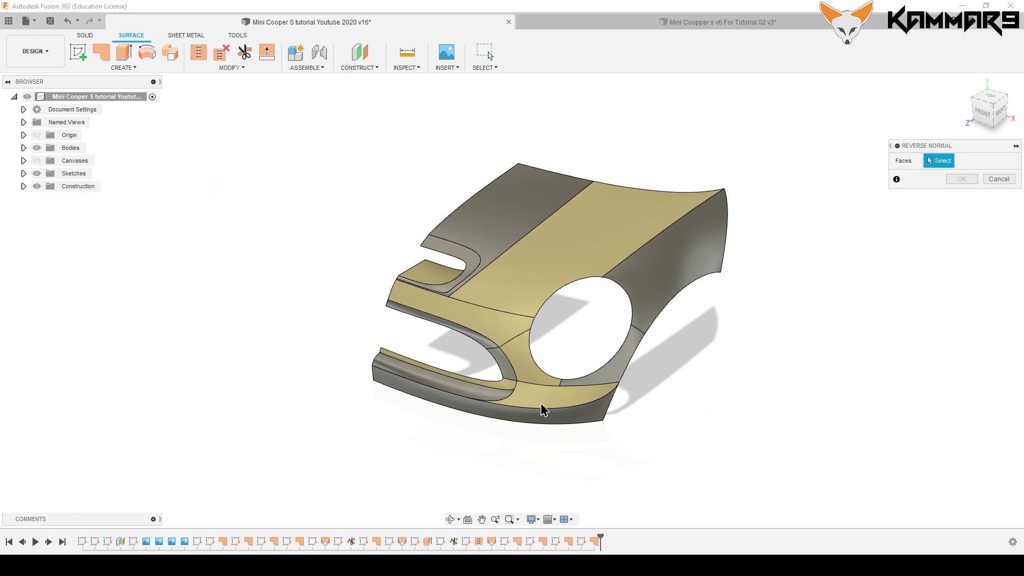
left_click(506, 384)
left_click(529, 386)
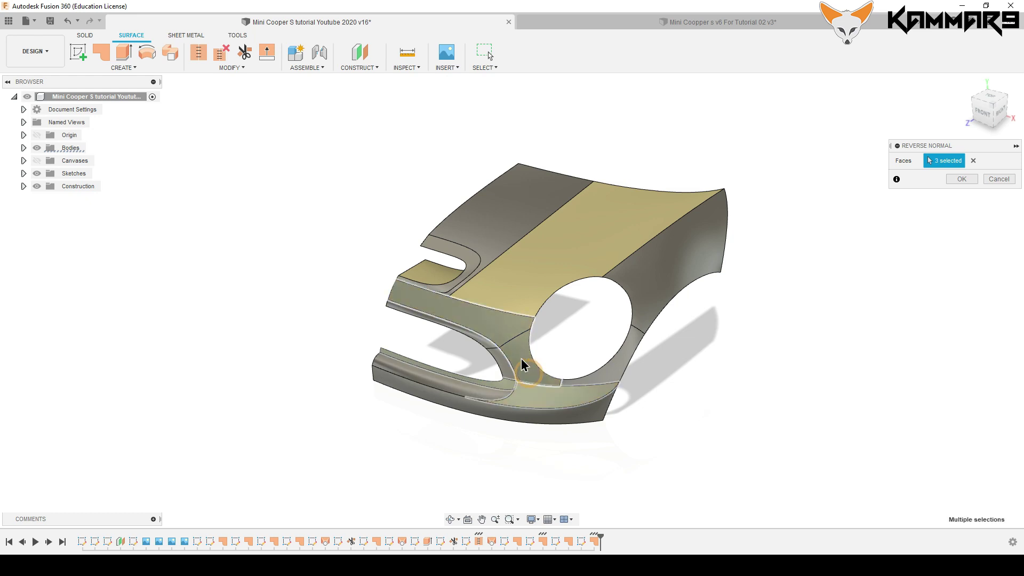
left_click(511, 297)
left_click(457, 281)
left_click(464, 266)
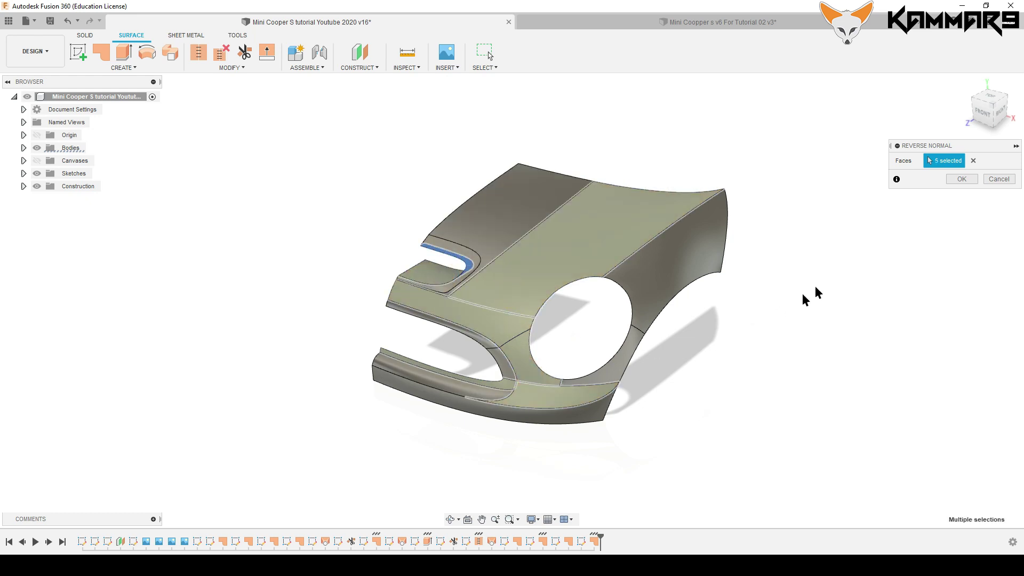
left_click(961, 179)
middle_click_drag(731, 400, 693, 367, "shift")
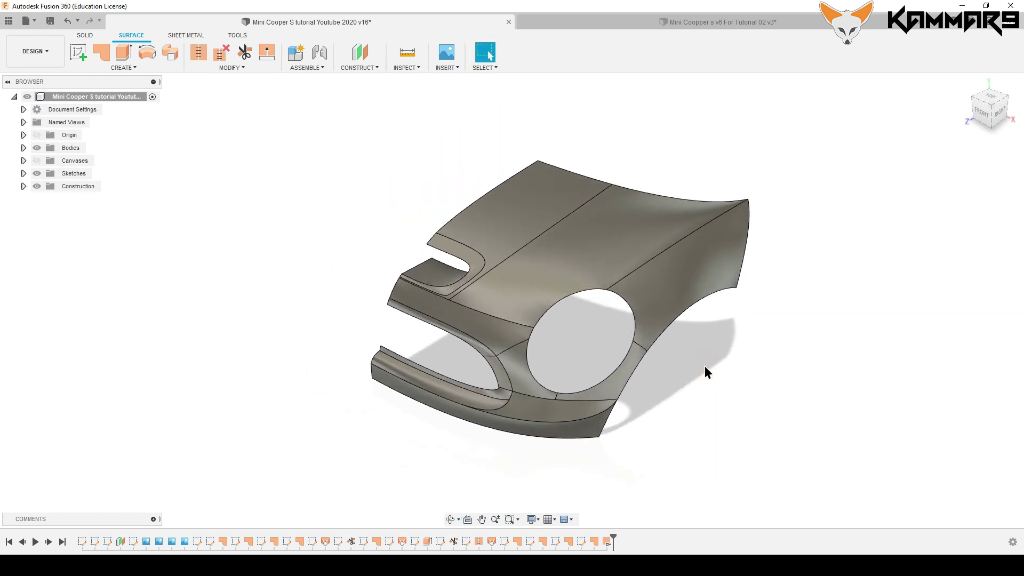
scroll(651, 377, "down", 1)
scroll(619, 440, "up", 1)
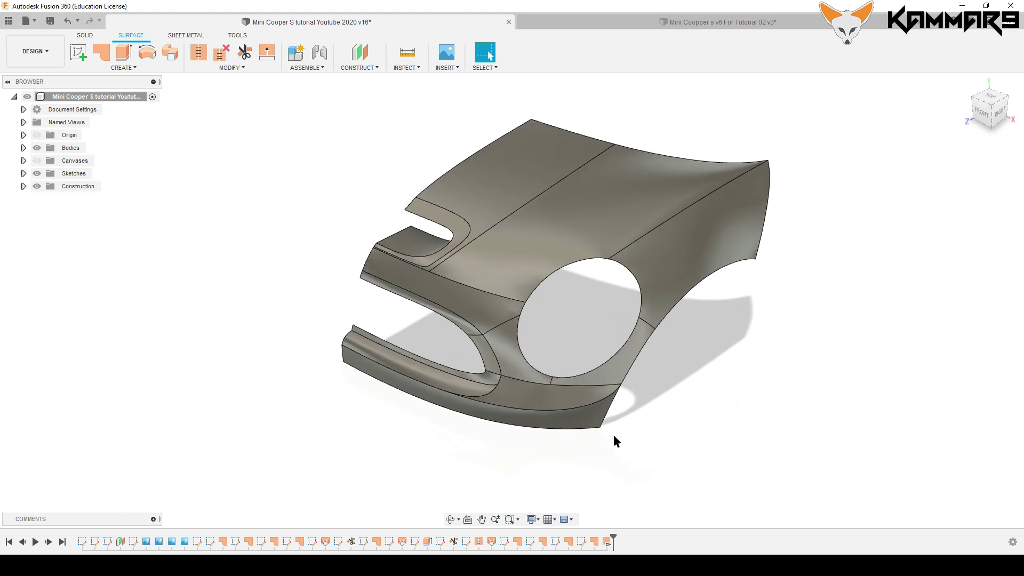
mouse_move(610, 434)
middle_mouse_down("shift")
mouse_move(600, 432)
mouse_move(613, 427)
mouse_move(605, 418)
middle_mouse_up("shift")
scroll(576, 306, "up", 1)
mouse_move(576, 306)
middle_mouse_down("shift")
mouse_move(566, 319)
mouse_move(564, 310)
middle_mouse_up("shift")
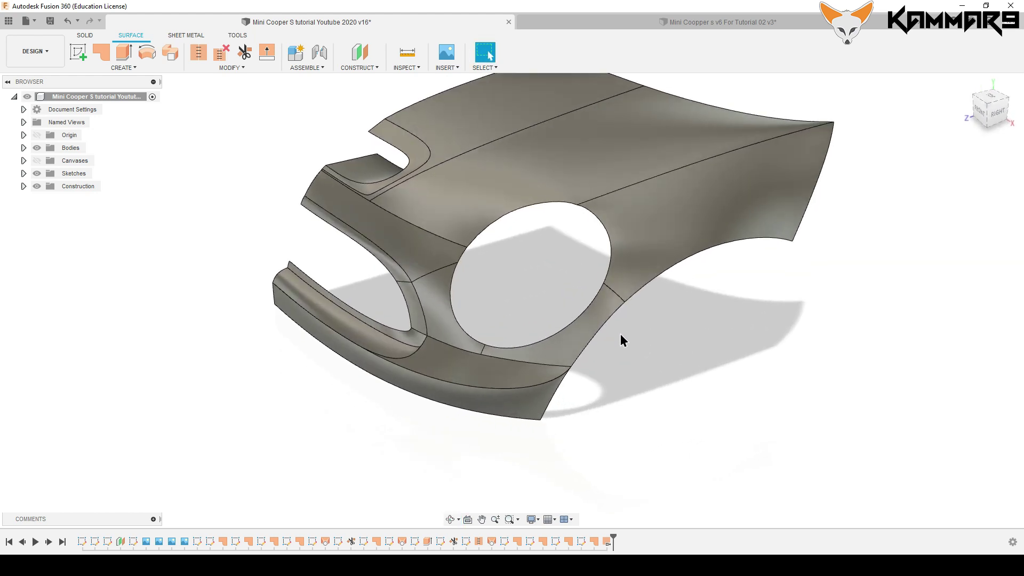
scroll(562, 382, "down", 1)
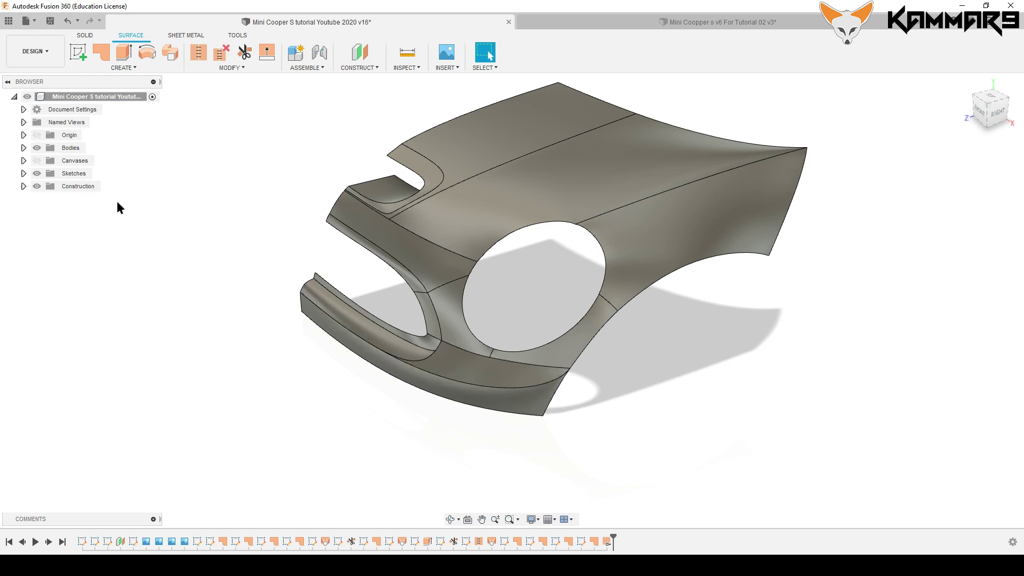
middle_click_drag(464, 331, 459, 283, "shift")
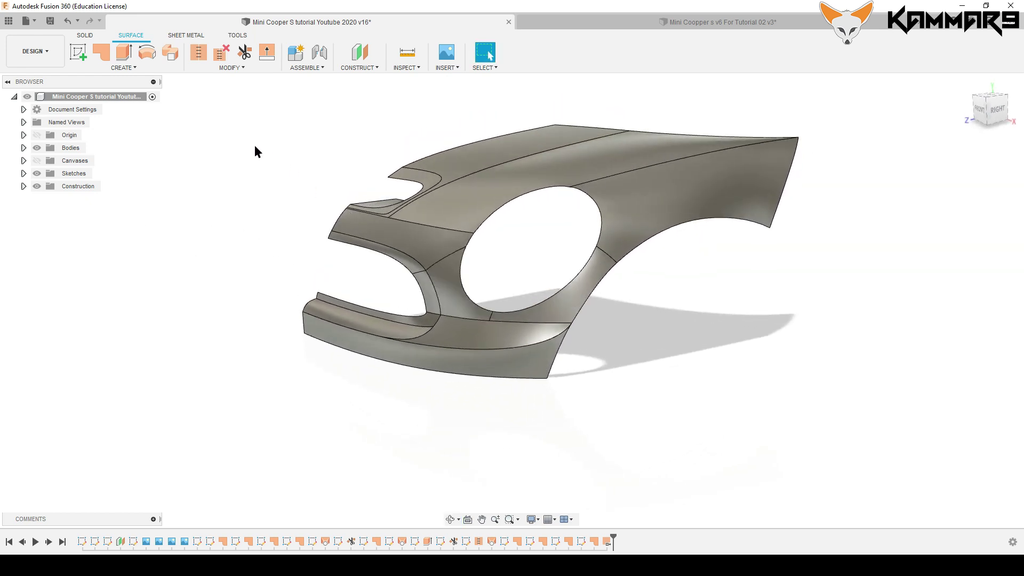
Step: Start a sketch on the XY plane and show the Mini Cooper blueprint canvases
left_click(81, 55)
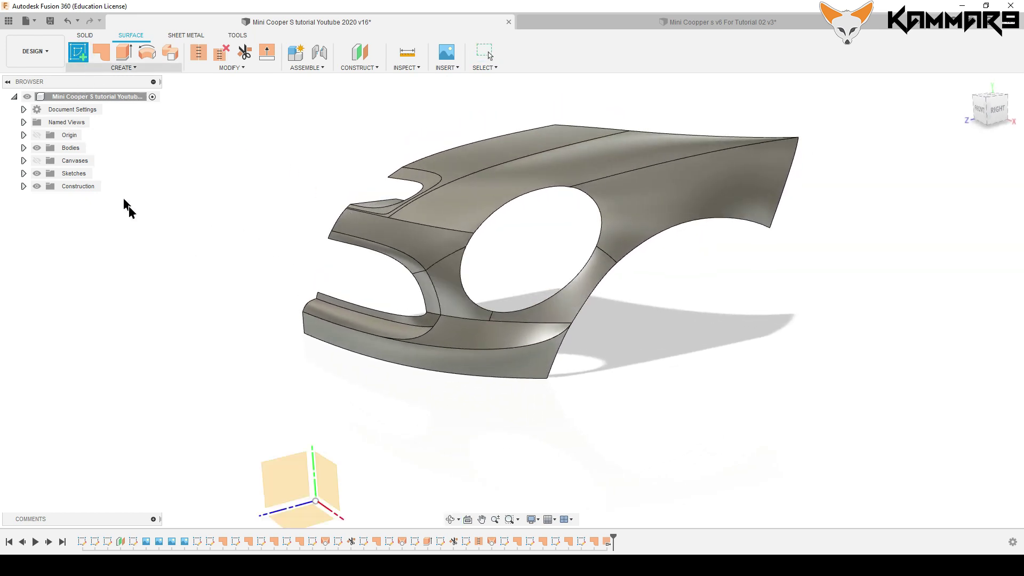
left_click(286, 479)
scroll(498, 385, "down", 3)
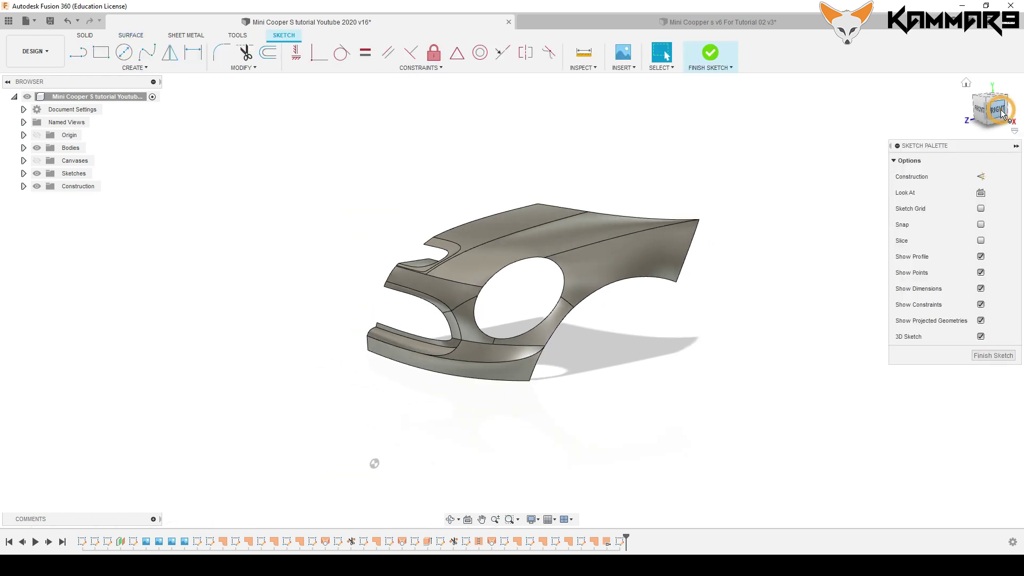
left_click(995, 113)
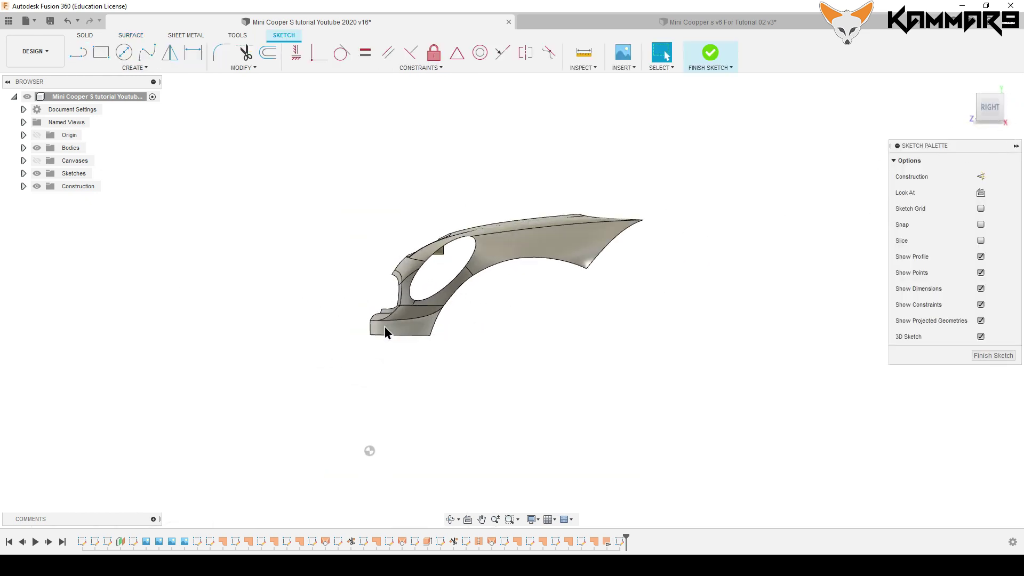
left_click(38, 160)
scroll(462, 363, "up", 5)
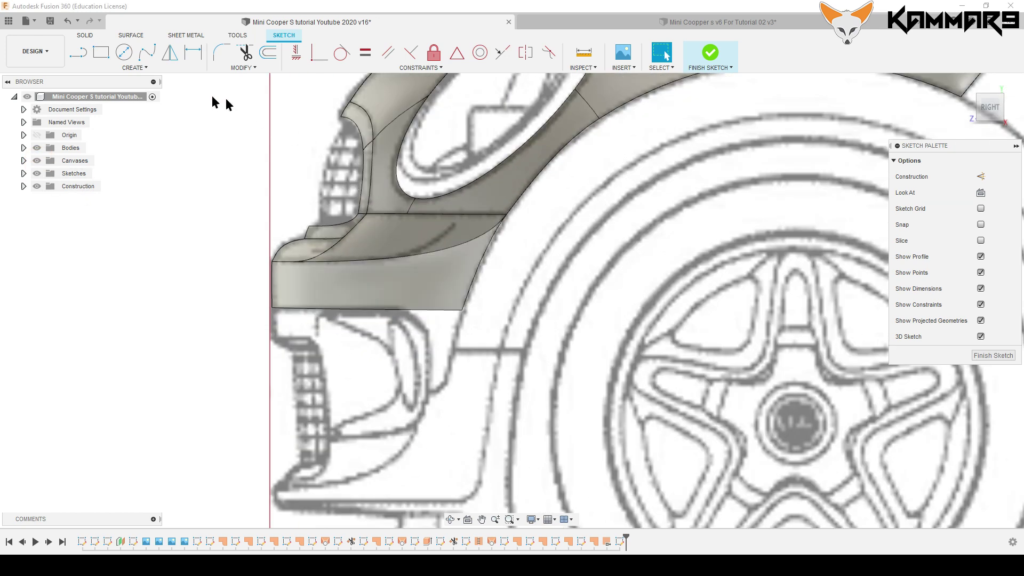
scroll(228, 128, "down", 5)
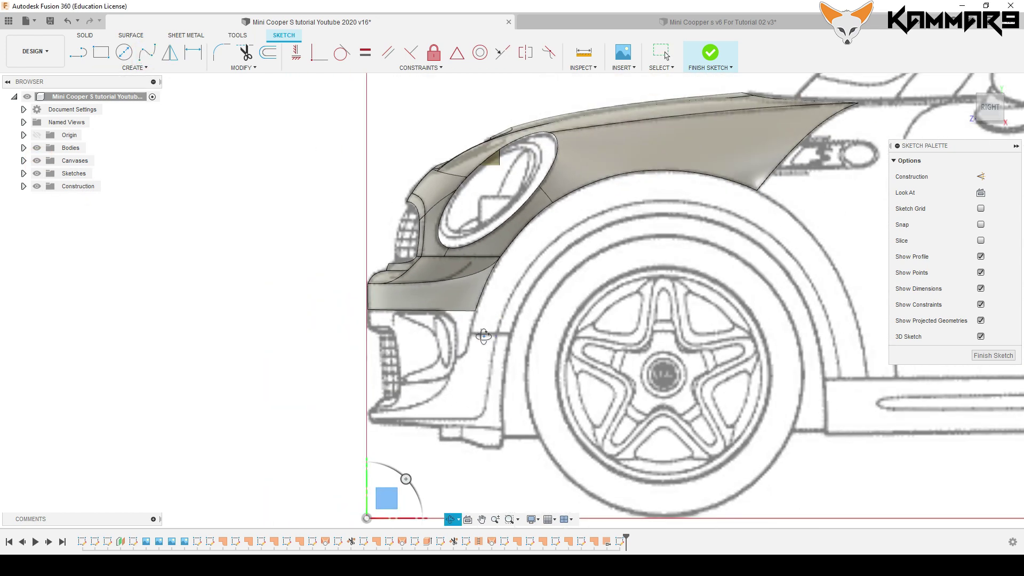
middle_click_drag(388, 479, 493, 339, "shift")
scroll(493, 340, "up", 4)
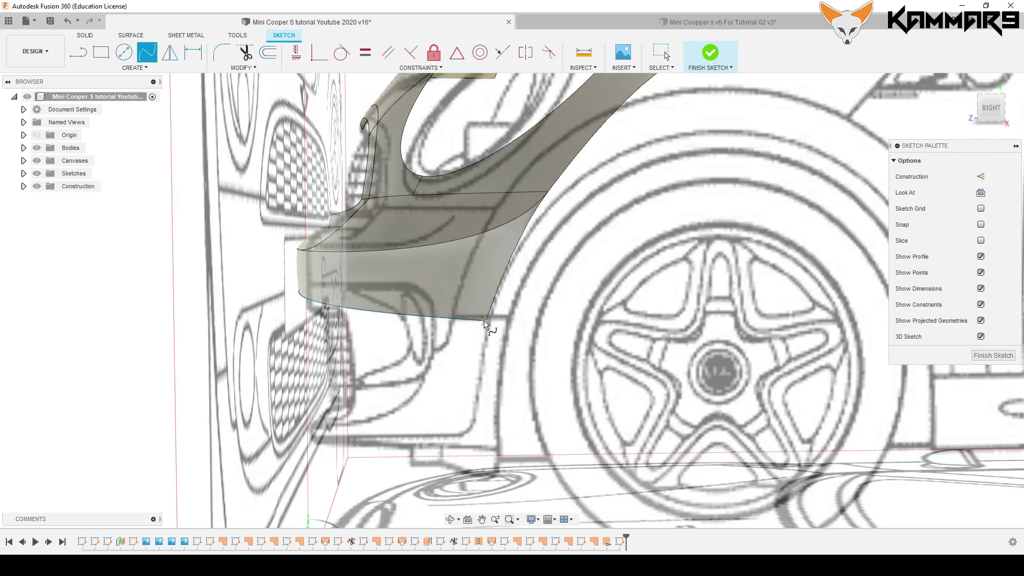
scroll(484, 324, "up", 6)
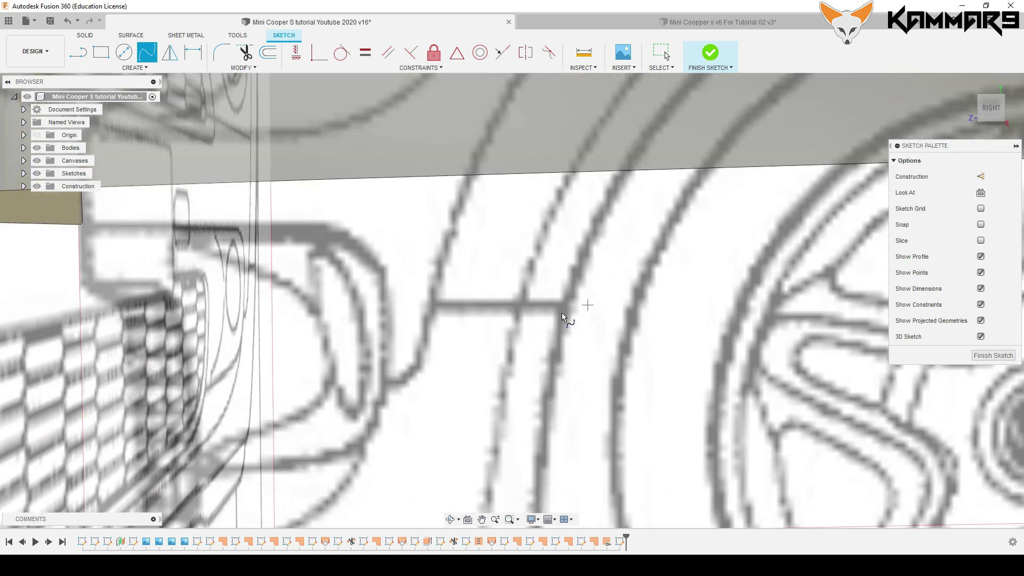
scroll(563, 316, "down", 1)
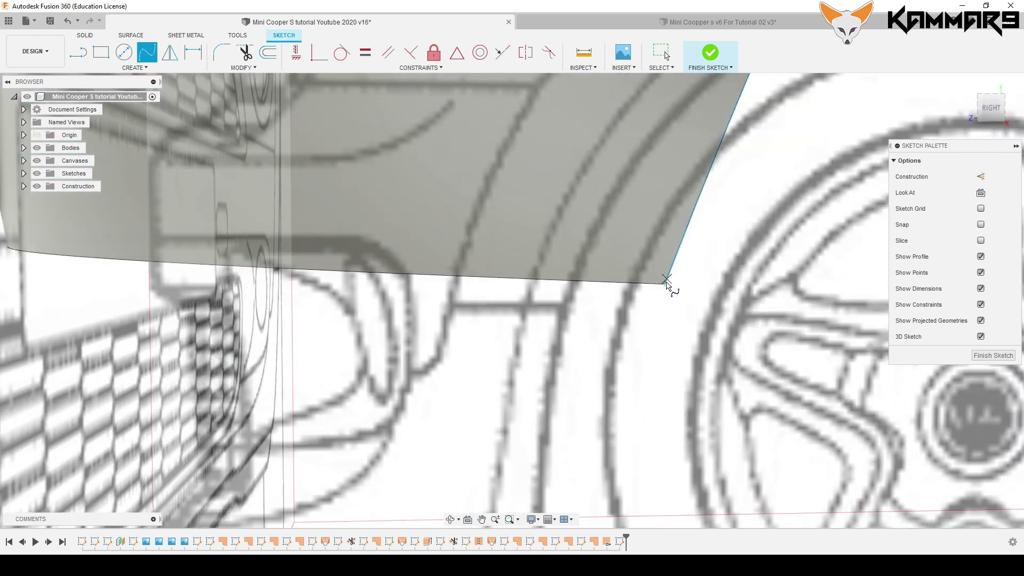
Step: Draw a fit-point spline from the surface's lower corner along the blueprint bumper line
left_click(664, 284)
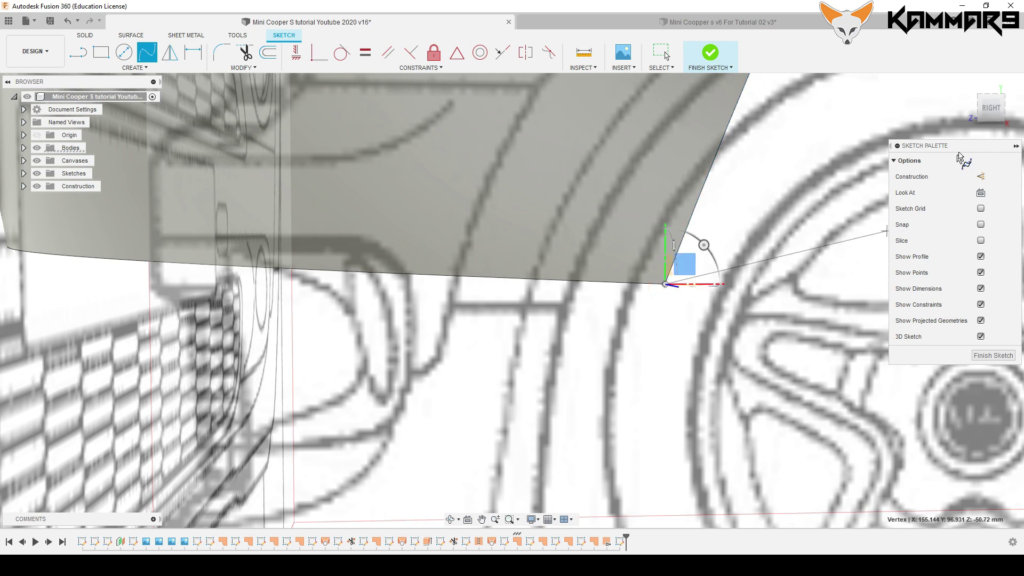
scroll(585, 384, "up", 6)
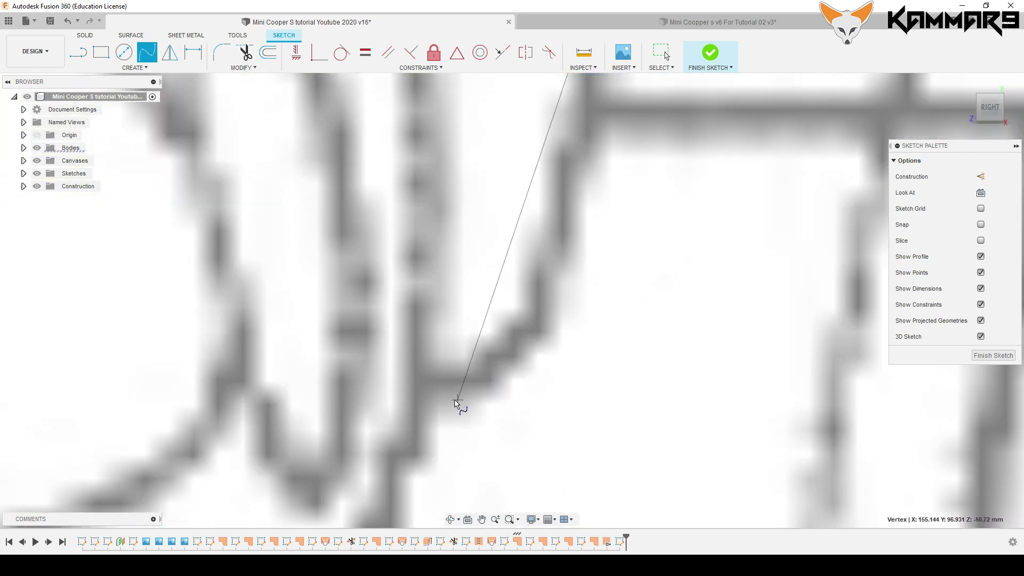
left_click(424, 387)
left_click(472, 436)
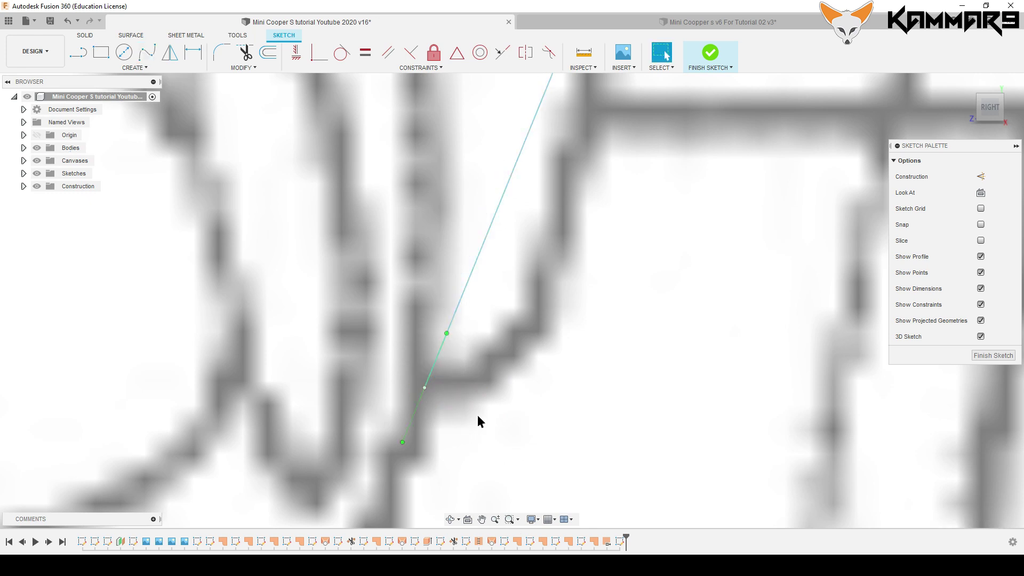
scroll(477, 415, "down", 5)
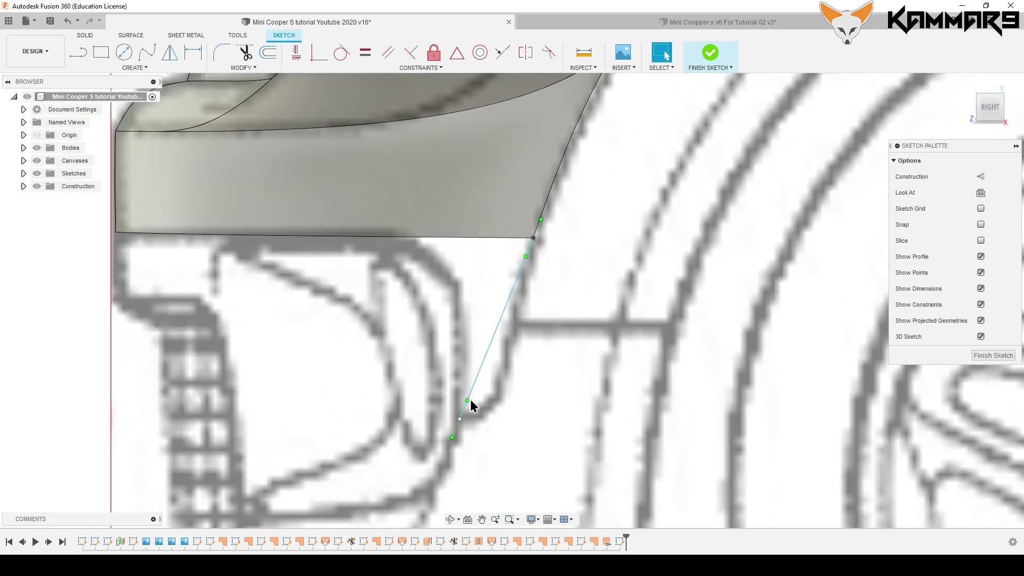
left_click(469, 400)
scroll(516, 373, "down", 2)
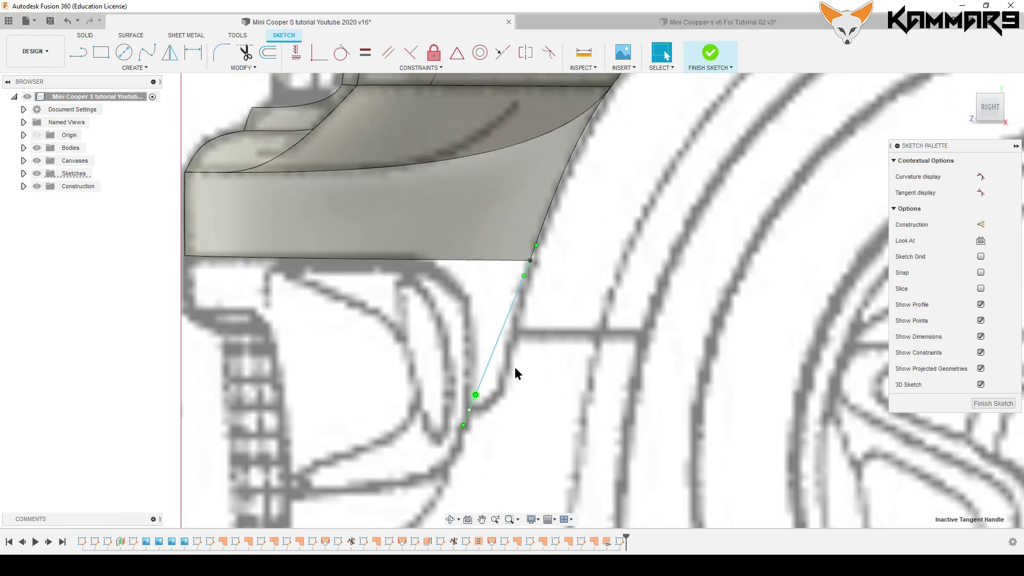
left_click(509, 317)
mouse_move(508, 315)
middle_mouse_down("shift")
mouse_move(449, 322)
mouse_move(474, 333)
middle_mouse_up("shift")
mouse_move(573, 339)
middle_mouse_down("shift")
mouse_move(619, 440)
mouse_move(661, 443)
middle_mouse_up("shift")
left_click(661, 443)
Step: Constrain the new spline tangent to the body surface edge
left_click(342, 52)
left_click(622, 419)
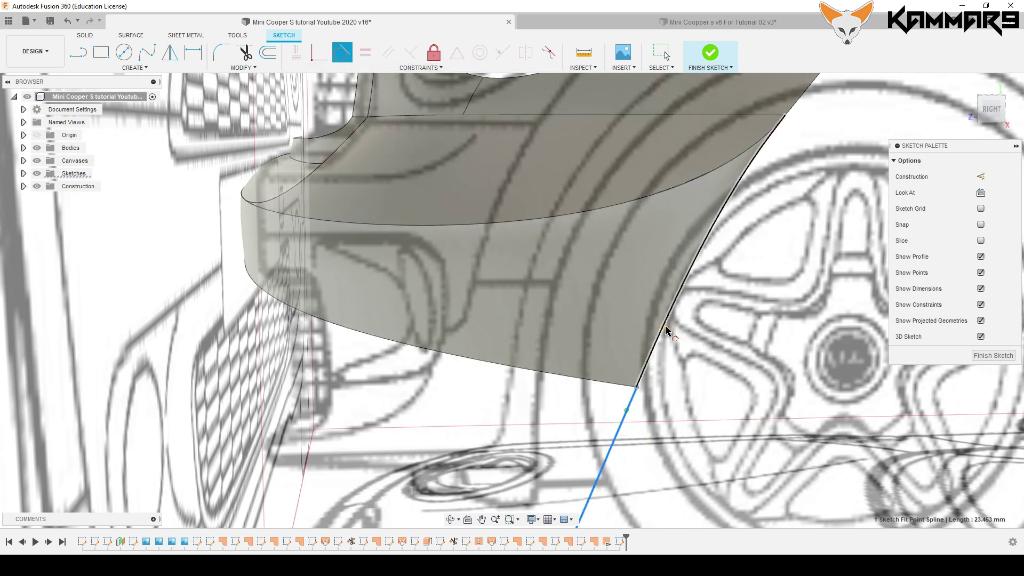
left_click(663, 326)
middle_click_drag(592, 344, 649, 374, "shift")
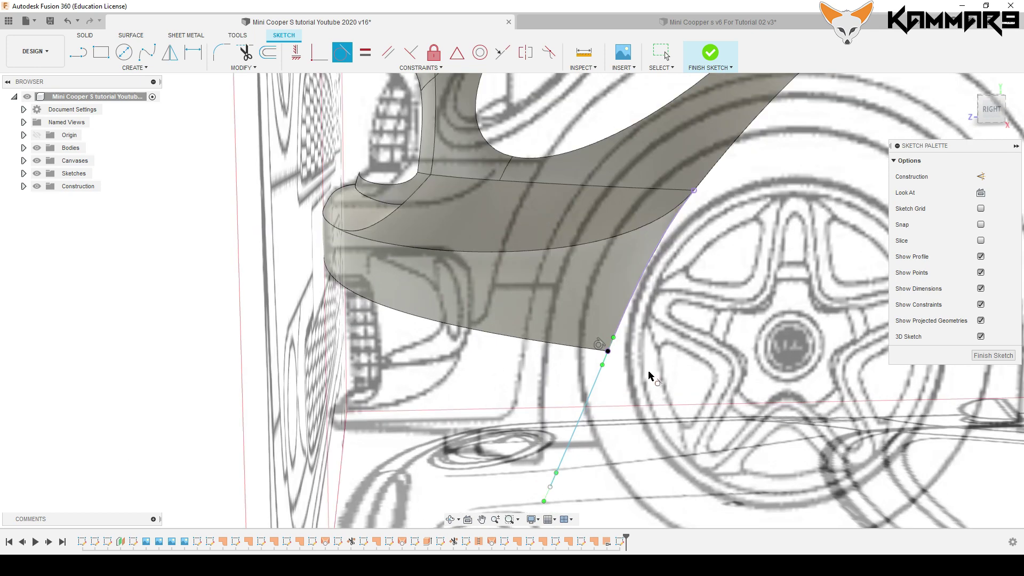
left_click(994, 121)
scroll(488, 339, "up", 5)
key("Escape")
left_click(477, 381)
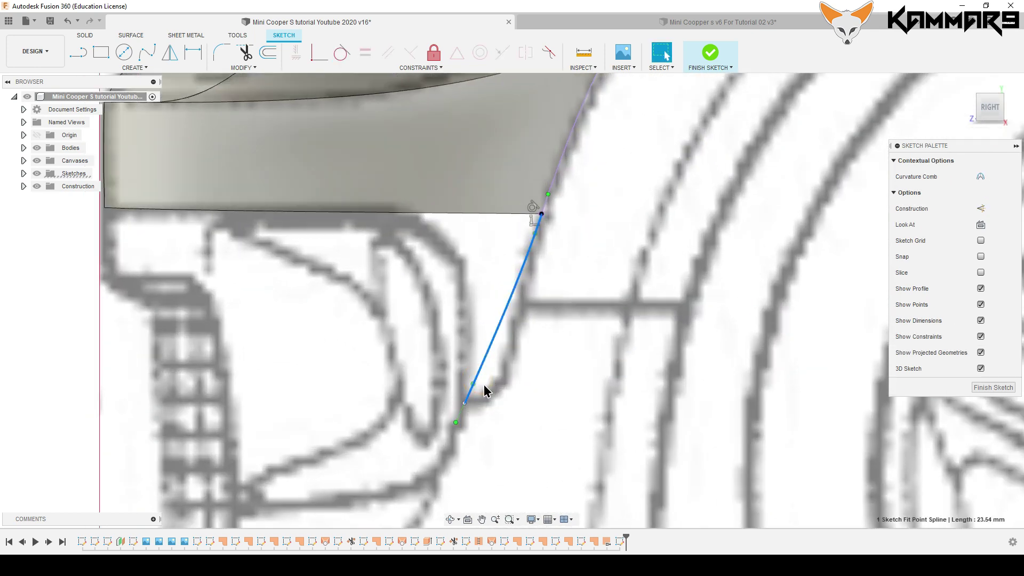
left_click(971, 109)
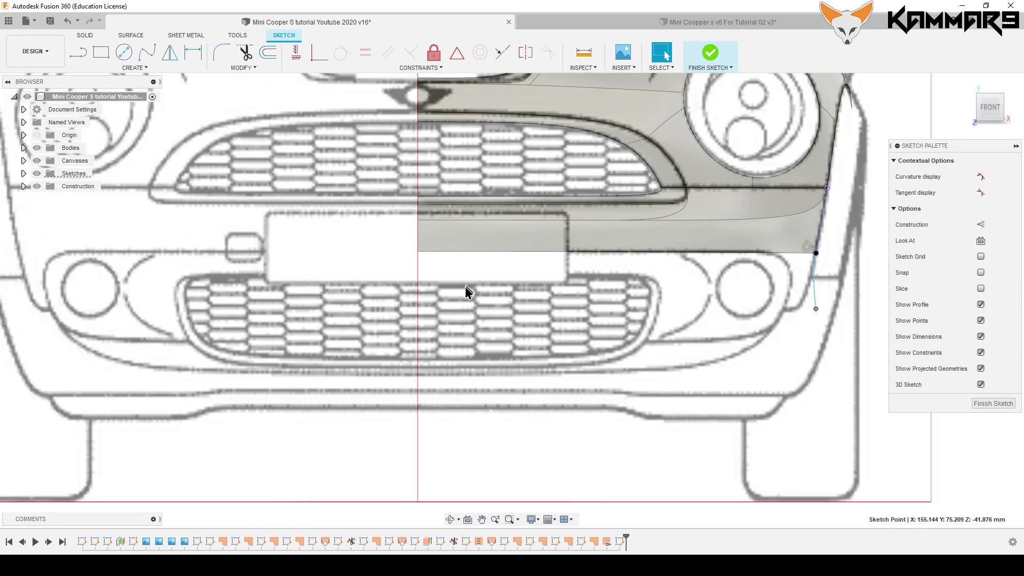
Step: Move the spline's lower end point left along the blueprint outline
scroll(622, 294, "up", 10)
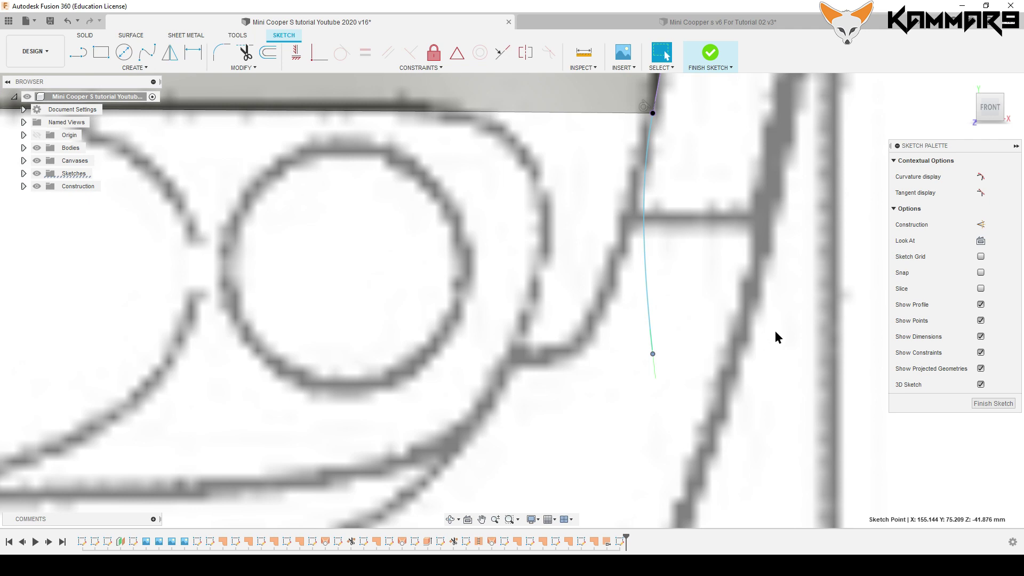
key("m")
left_click_drag(685, 350, 512, 354)
left_click(959, 339)
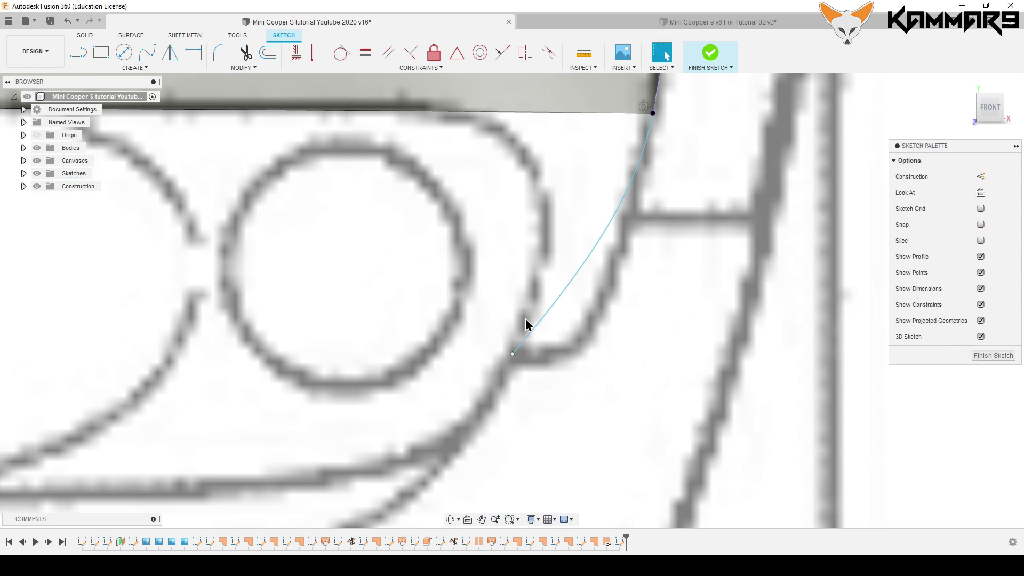
Step: Enable a tangent handle on the lower fit point and move it -2.165 mm Y, 0.962 mm Z
left_click(540, 319)
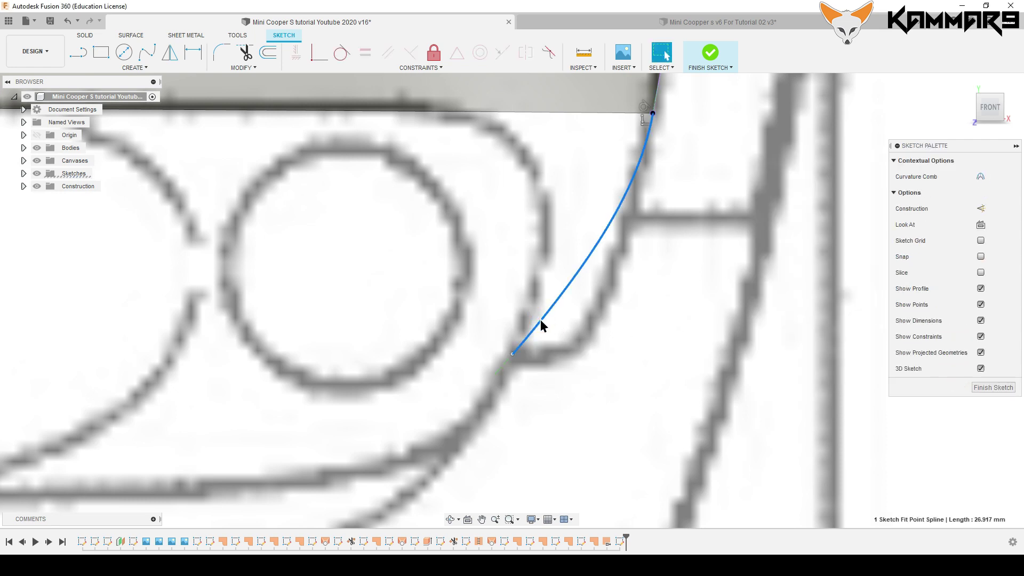
left_click(504, 363)
right_click(504, 363)
left_click(507, 422)
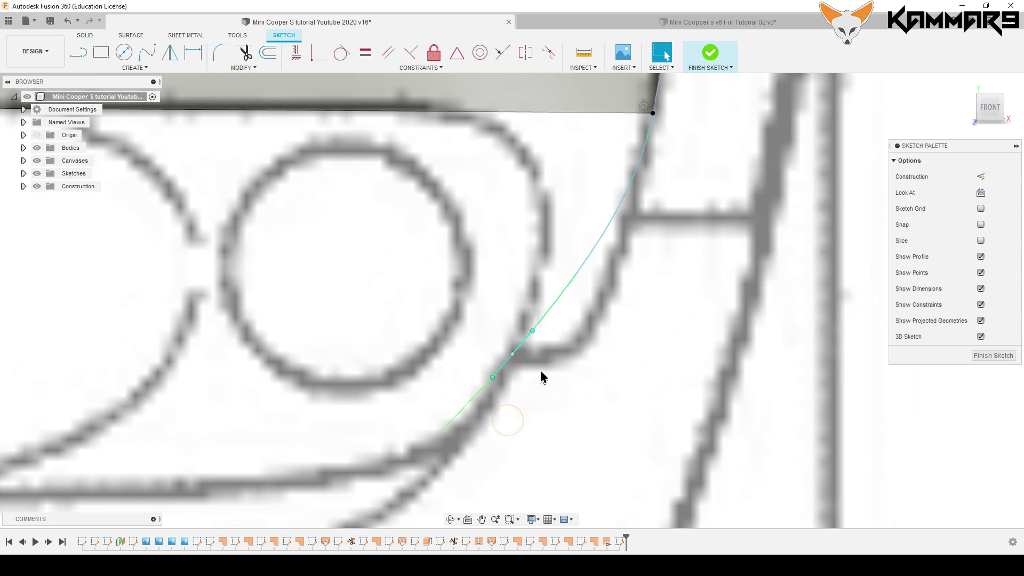
left_click(534, 331)
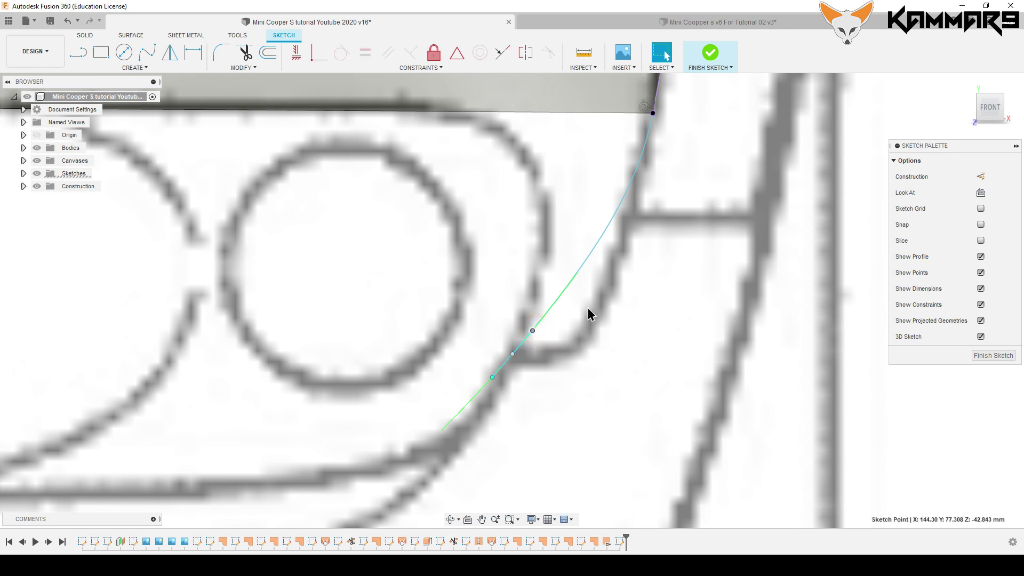
key("m")
left_click_drag(533, 331, 558, 344)
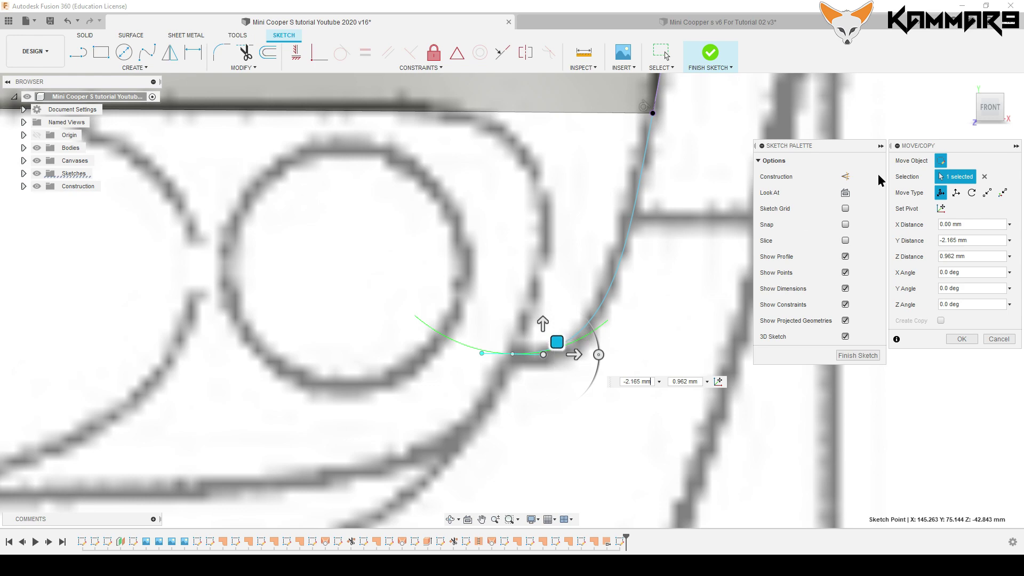
Step: In the right side view, pull the handle end in X to flatten the spline's bottom
left_click(1010, 110)
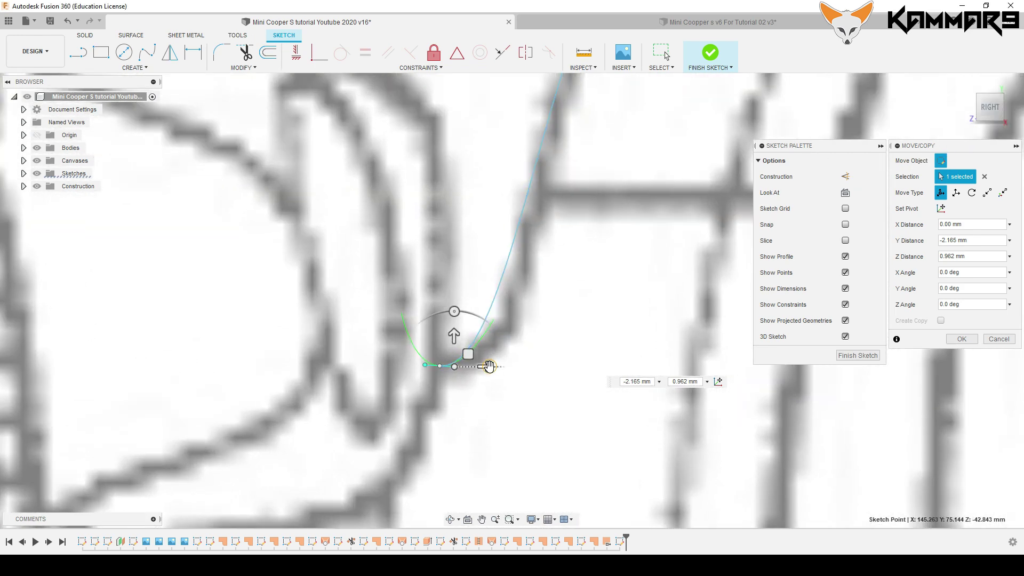
left_click_drag(489, 366, 500, 366)
scroll(590, 247, "down", 3)
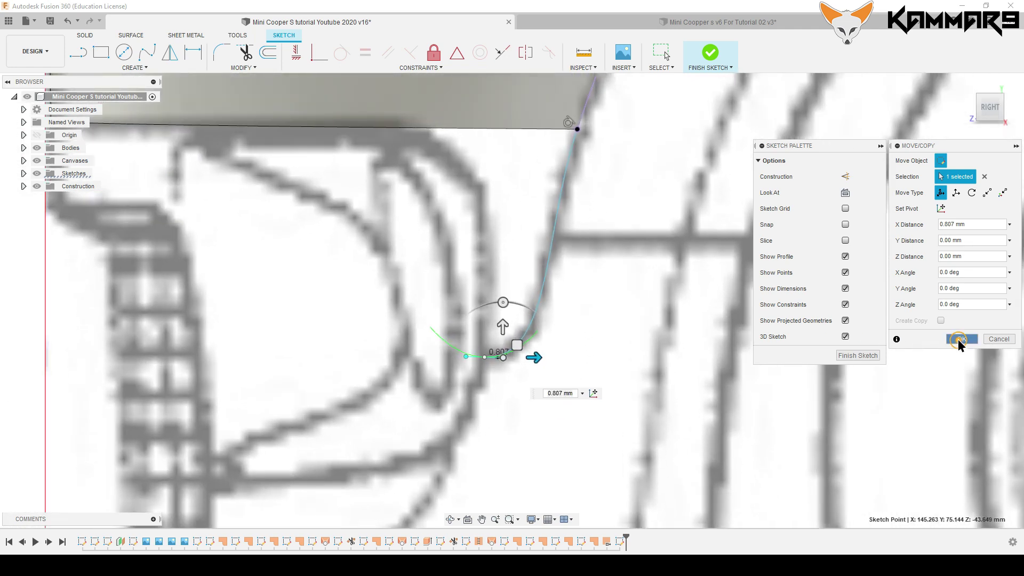
Step: Draw a second fit-point spline from the corner curve's bottom up to the body's lower edge
left_click(958, 339)
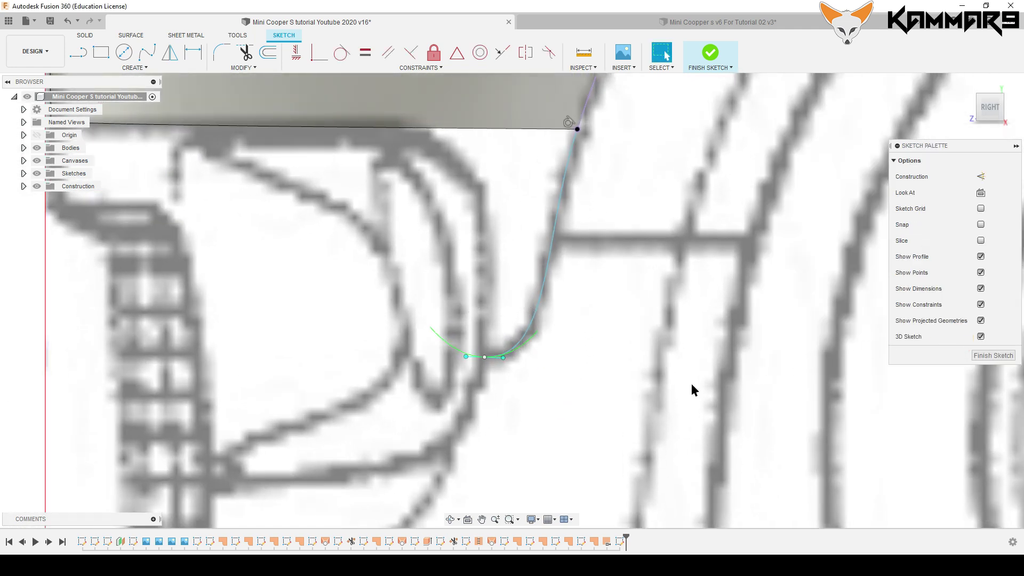
scroll(586, 408, "down", 2)
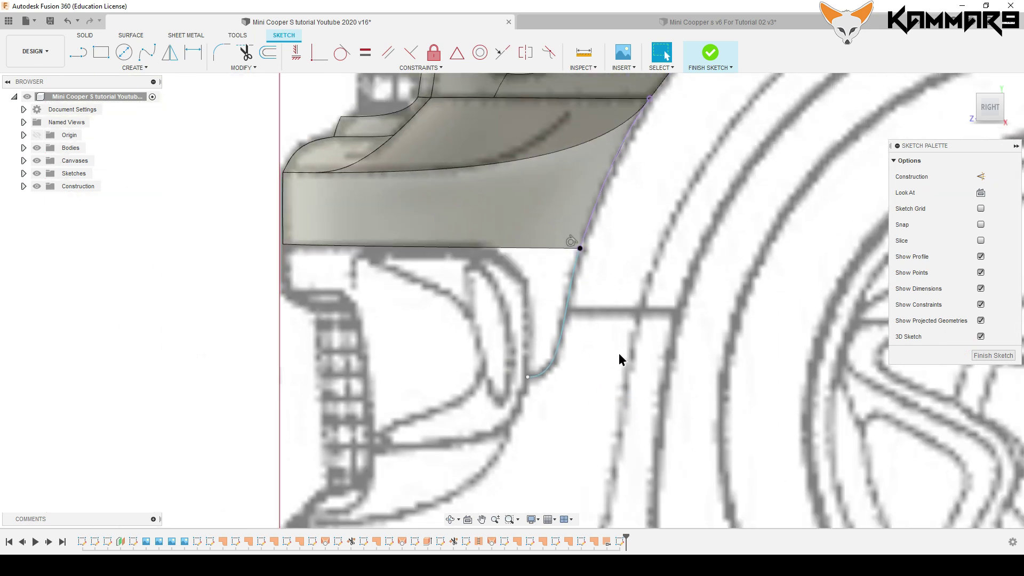
left_click(146, 52)
mouse_move(613, 388)
middle_mouse_down("shift")
mouse_move(608, 334)
mouse_move(604, 399)
middle_mouse_up("shift")
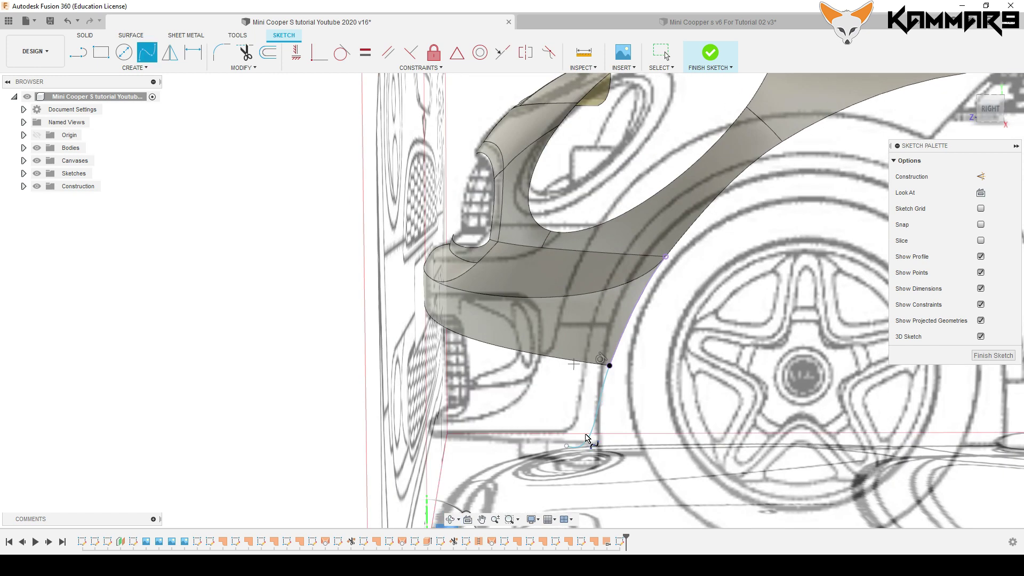
scroll(585, 440, "up", 2)
left_click(560, 453)
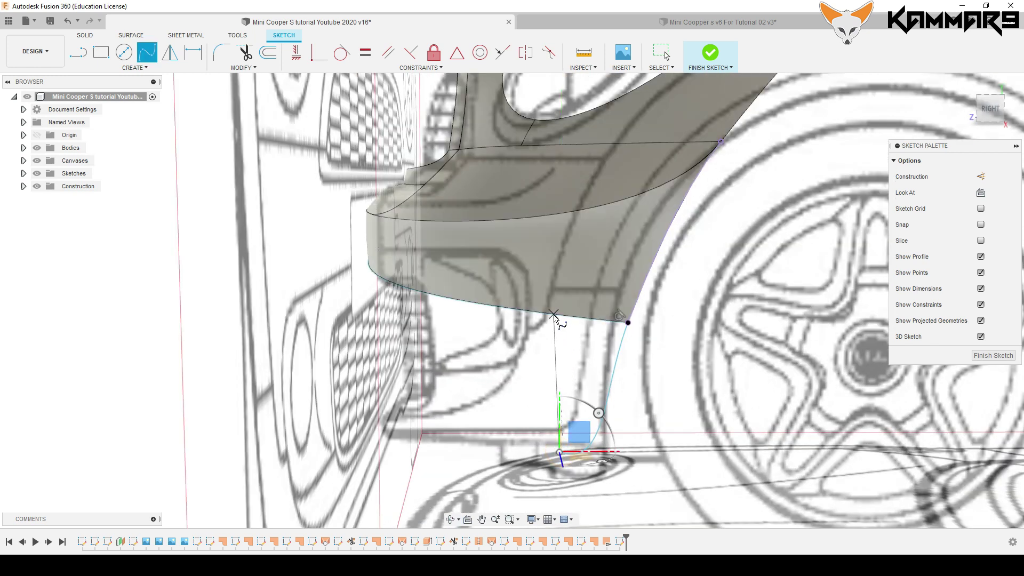
left_click(552, 315)
key("Escape")
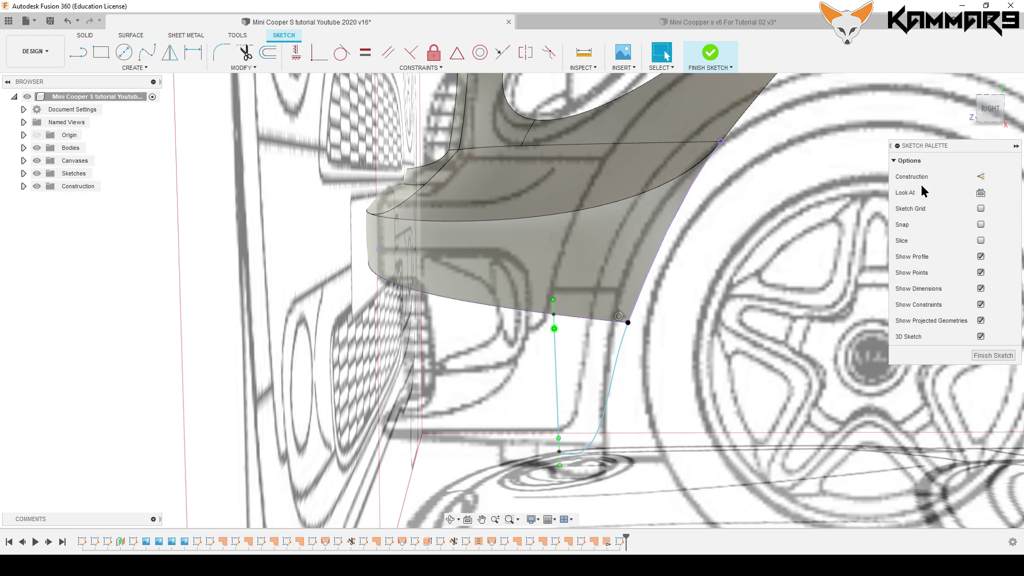
left_click(988, 117)
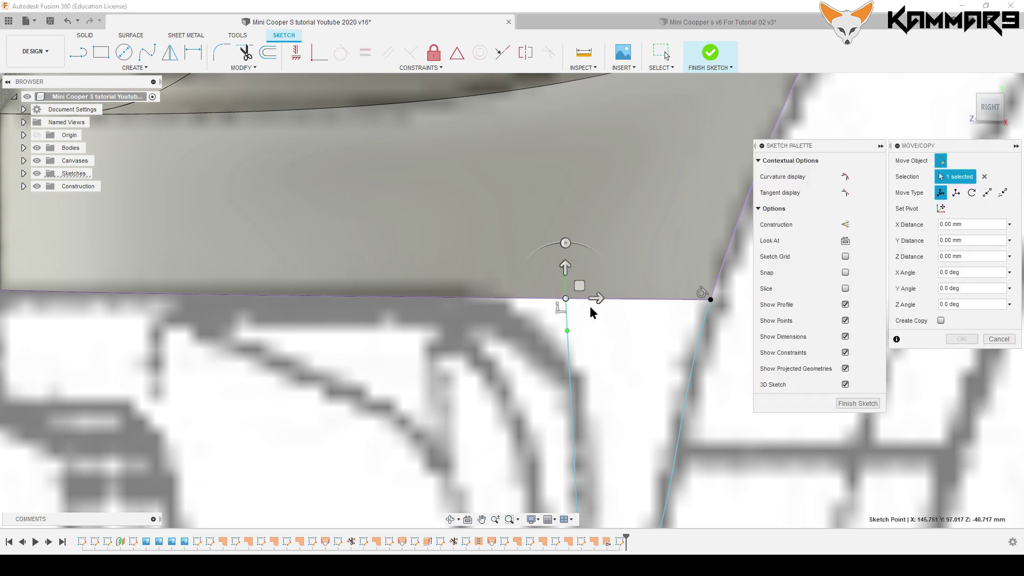
Step: Slide the second spline's top point left along the body edge
left_click_drag(594, 299, 356, 309)
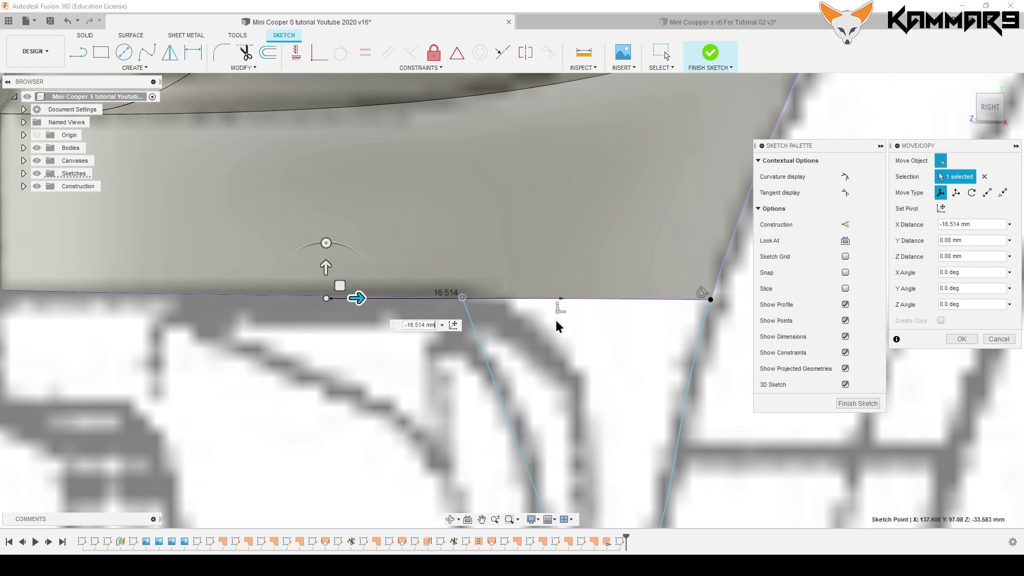
scroll(356, 308, "down", 5)
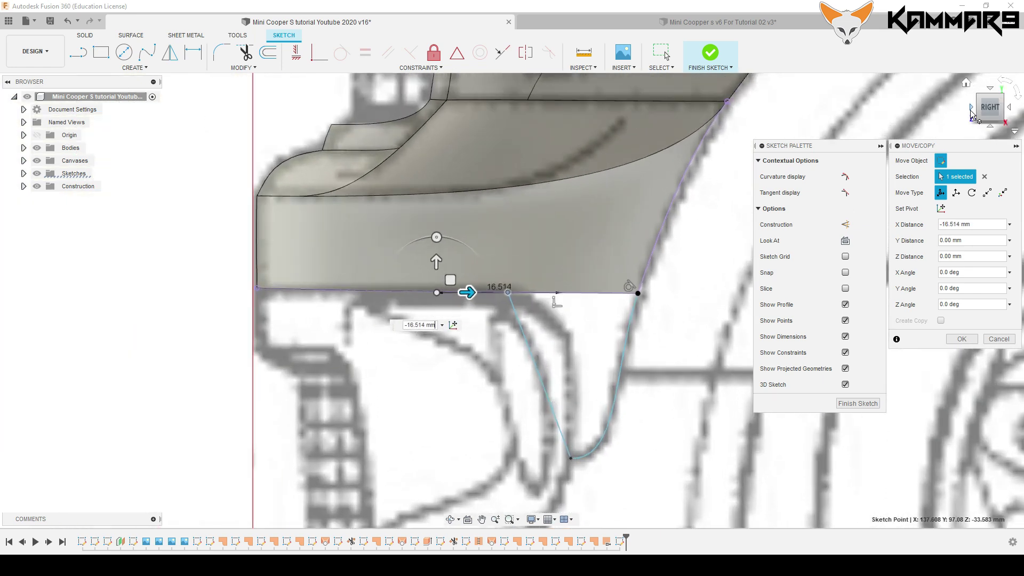
left_click(970, 109)
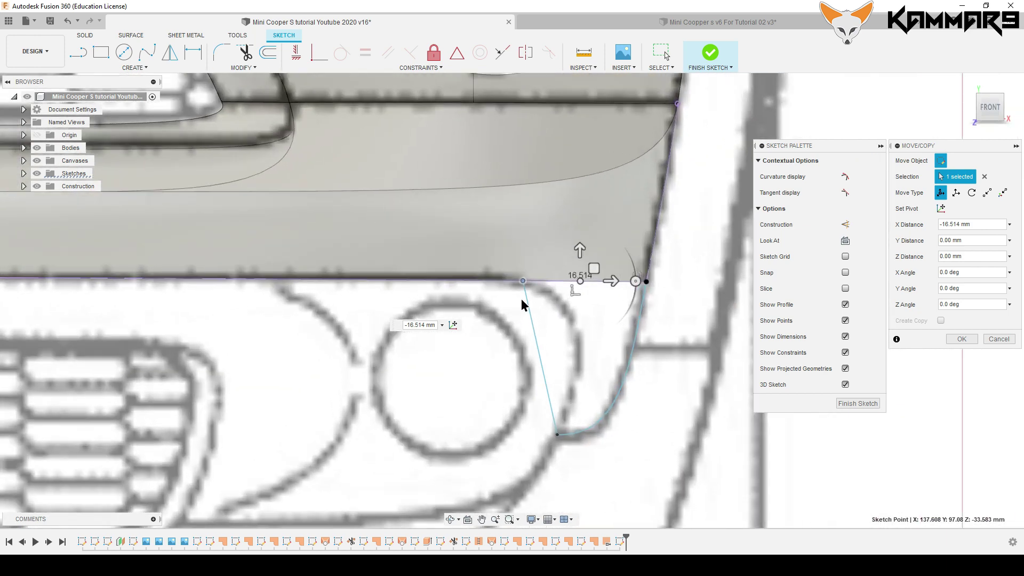
left_click_drag(622, 277, 598, 276)
left_click(955, 343)
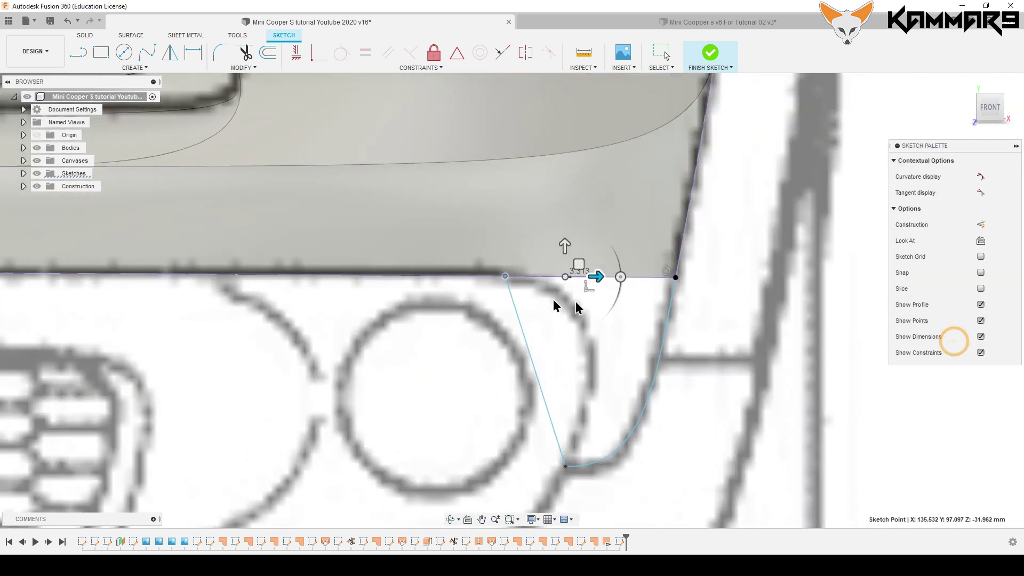
Step: Add a tangent handle at the spline's top end and move it -0.184 mm X, 0.184 mm Y
left_click(513, 305)
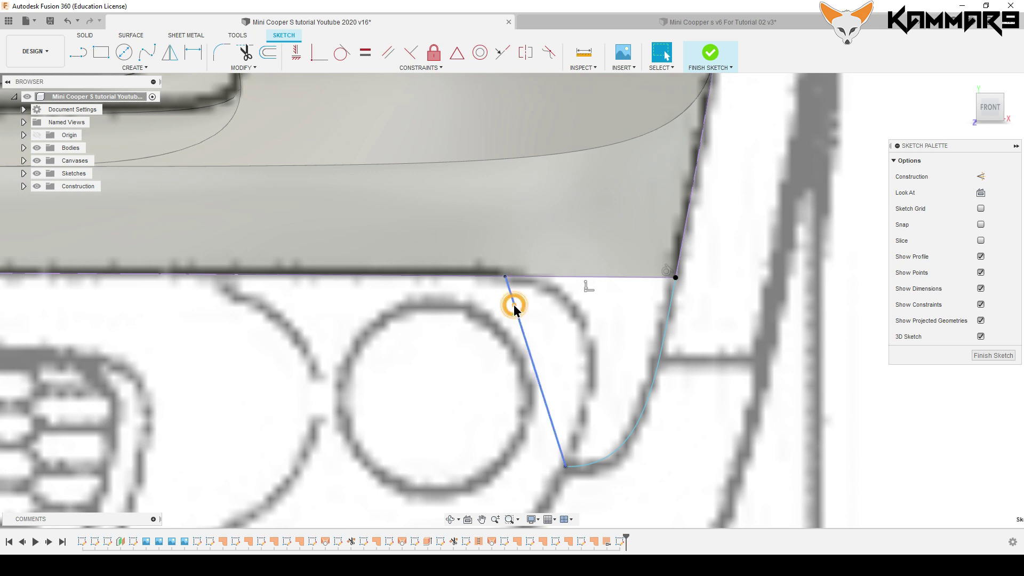
right_click(502, 275)
left_click(517, 331)
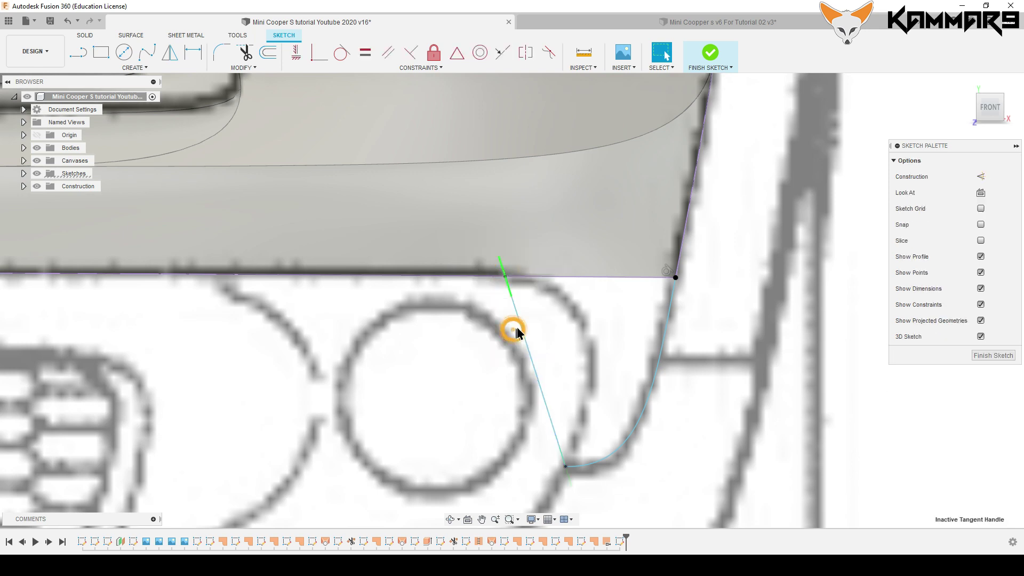
left_click(513, 300)
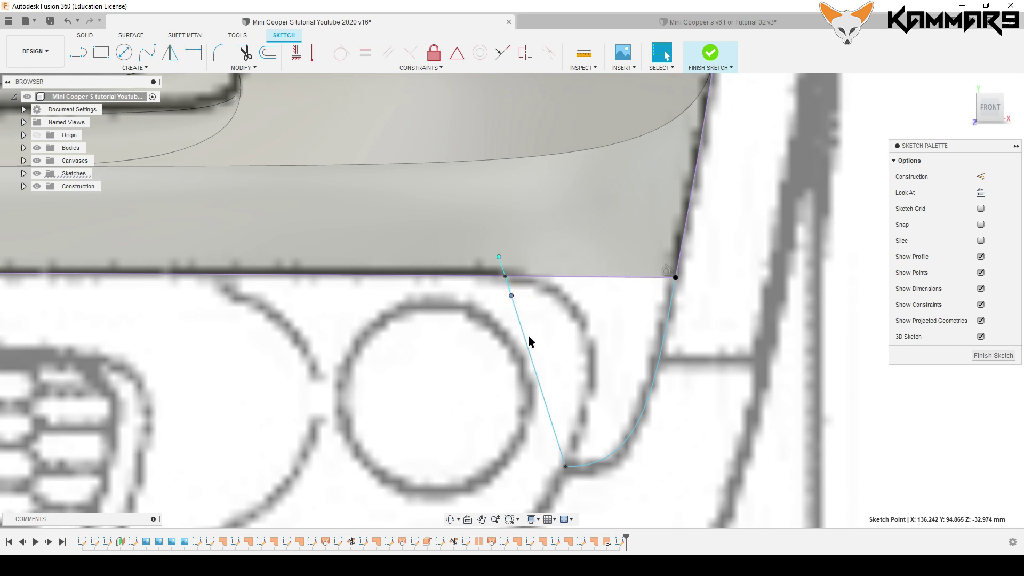
key("m")
left_click_drag(505, 276, 552, 271)
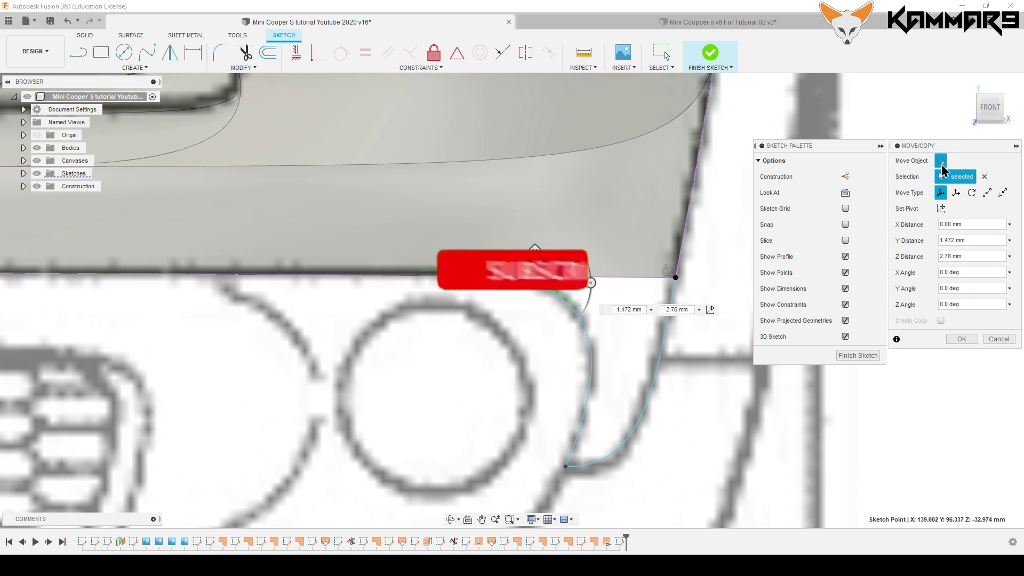
left_click(1009, 113)
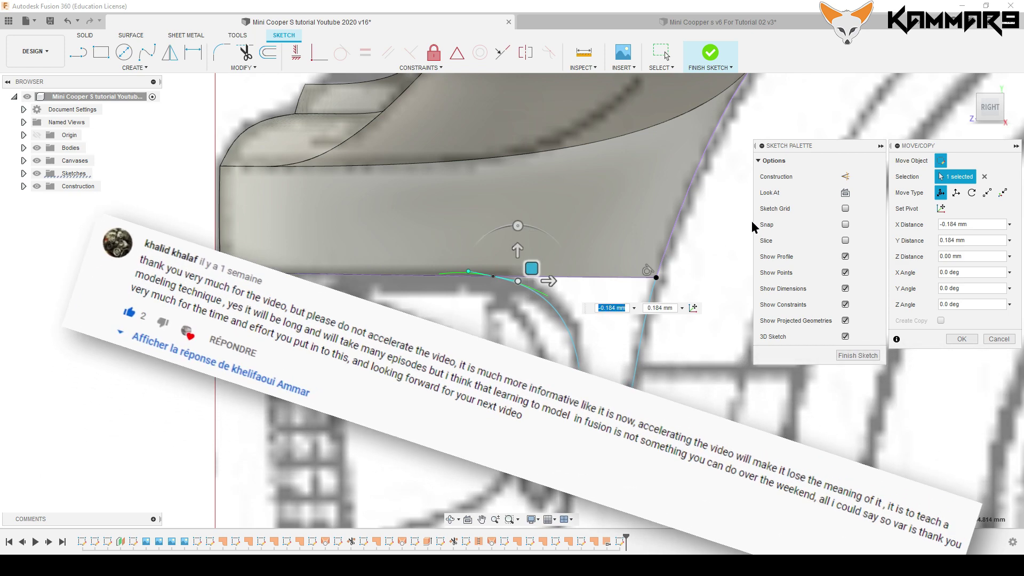
left_click(972, 109)
scroll(578, 421, "up", 3)
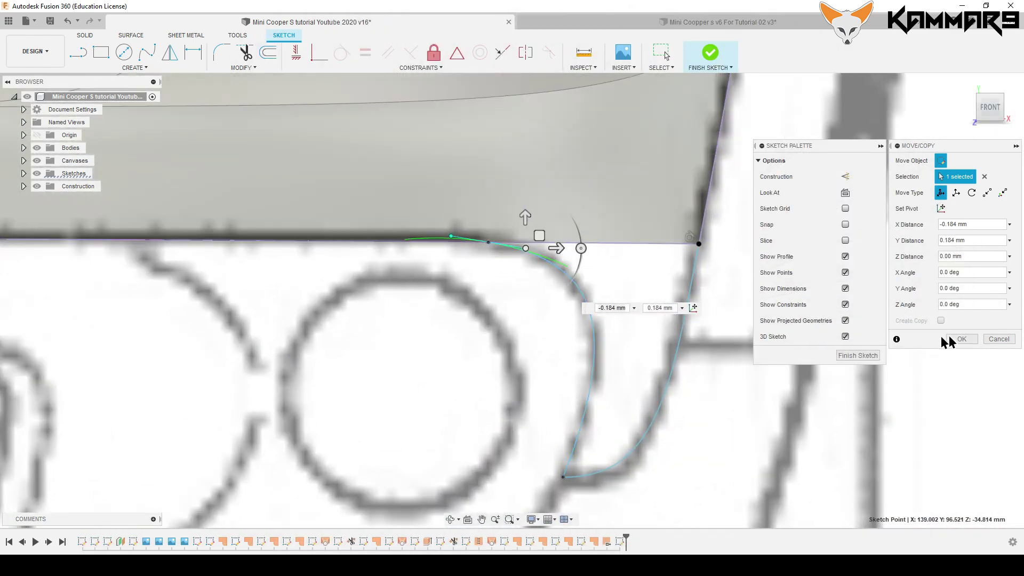
left_click(960, 339)
Step: Draw a third spline along the lower body edge to the corner endpoint, then finish the sketch
scroll(602, 293, "down", 3)
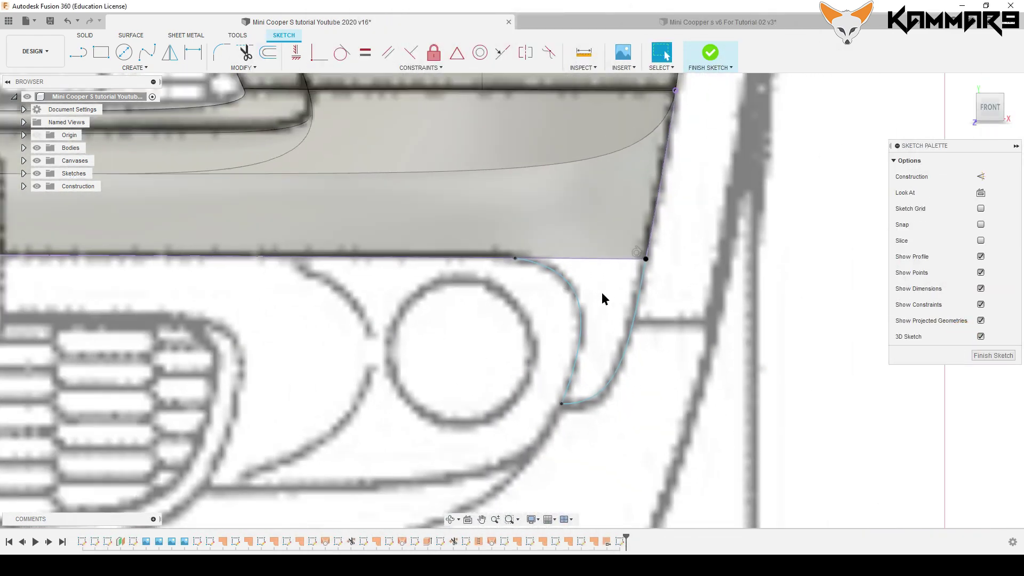
mouse_move(603, 297)
middle_mouse_down("shift")
mouse_move(548, 319)
mouse_move(464, 314)
middle_mouse_up("shift")
left_click(147, 52)
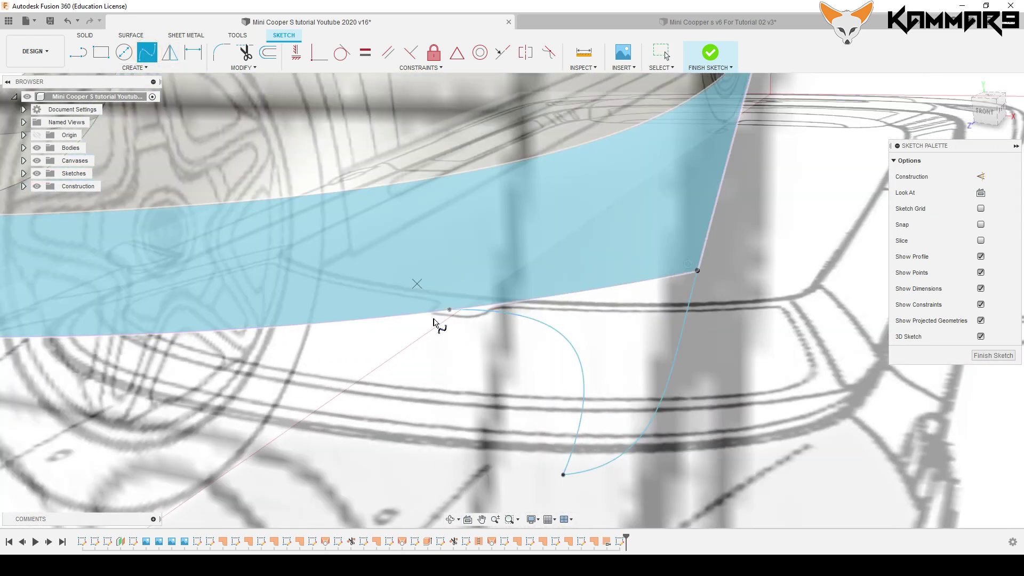
left_click(450, 310)
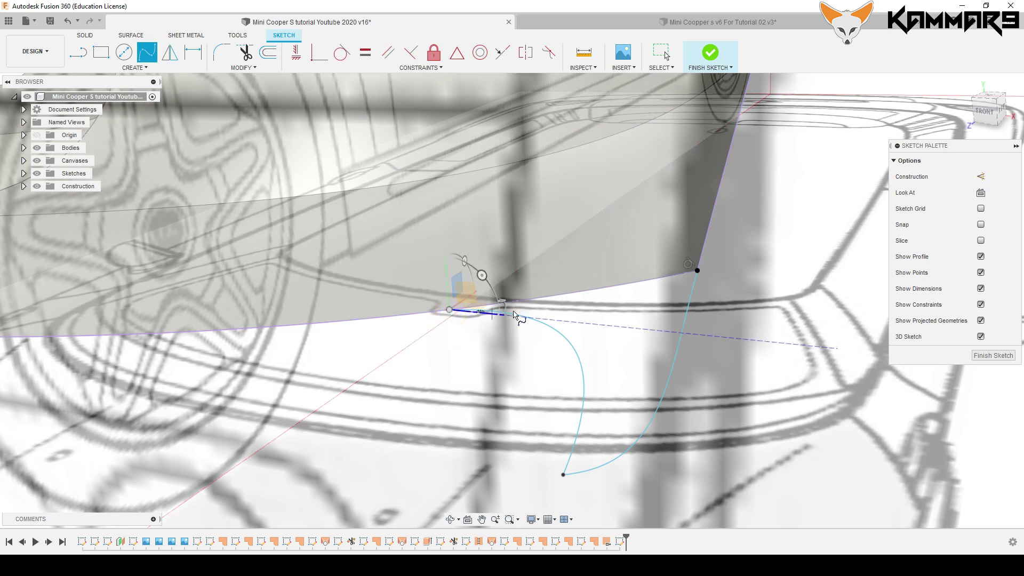
left_click(535, 298)
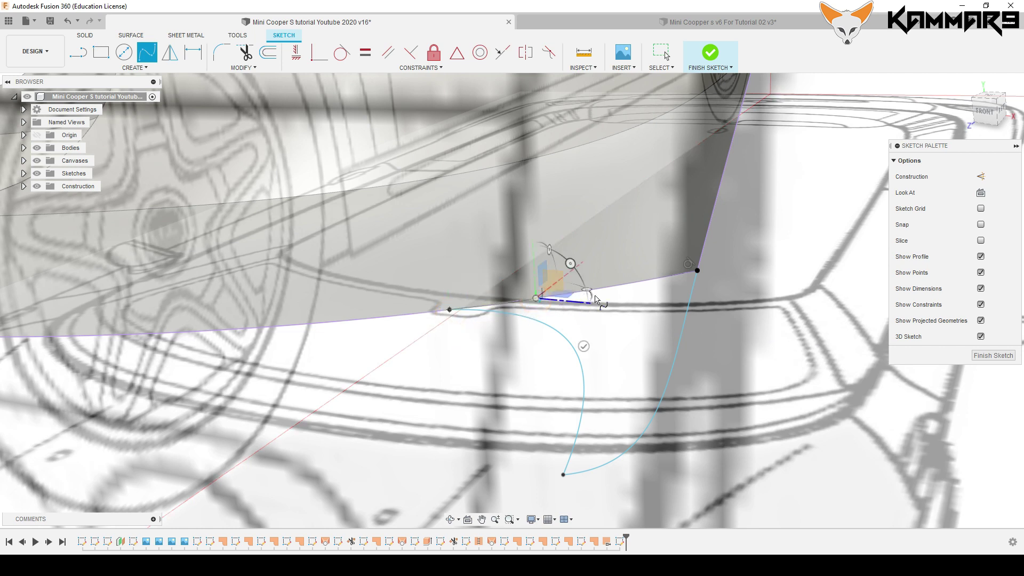
left_click(624, 284)
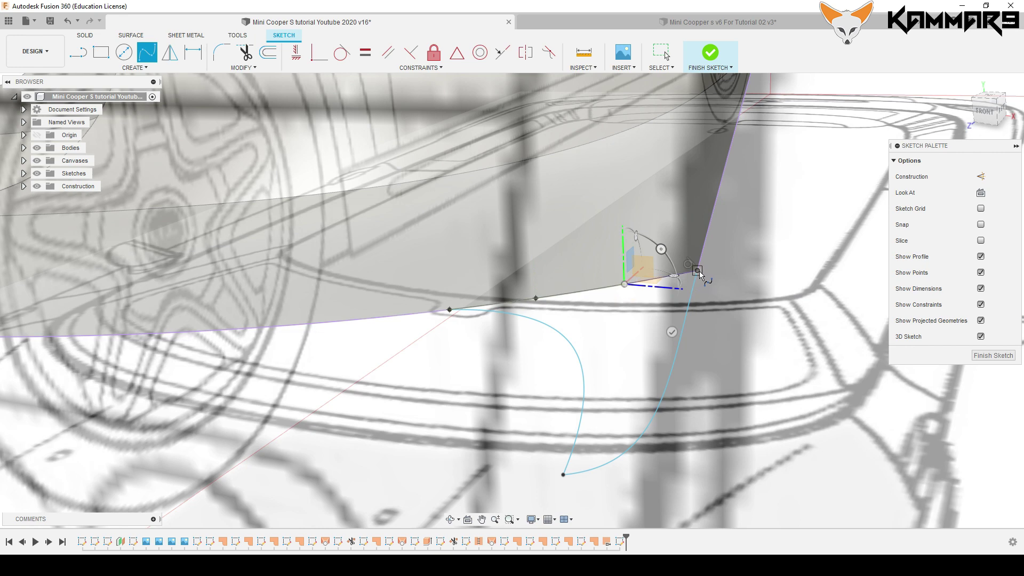
left_click(697, 270)
key("Escape")
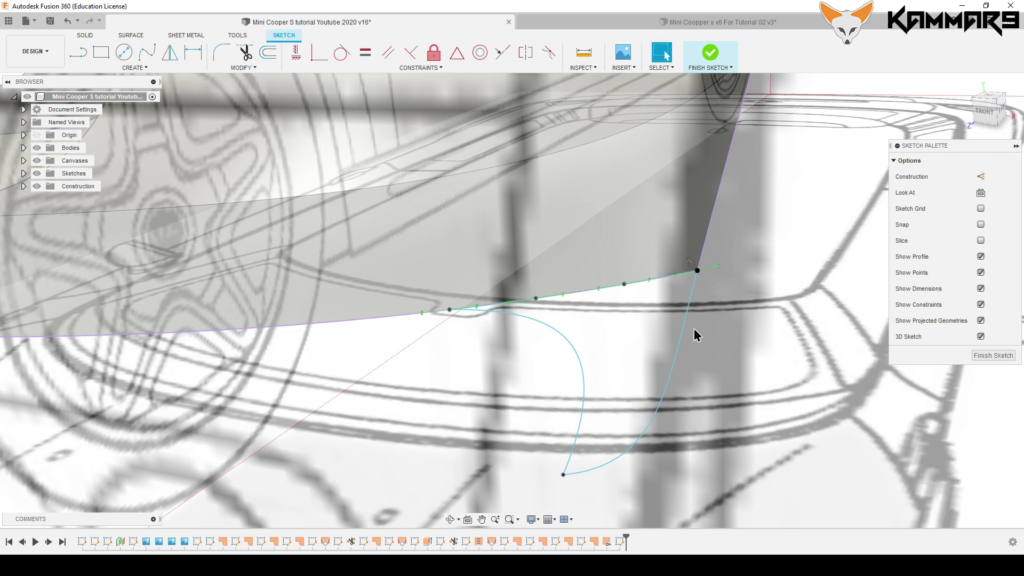
mouse_move(695, 335)
middle_mouse_down("shift")
mouse_move(542, 339)
mouse_move(736, 346)
middle_mouse_up("shift")
left_click(981, 355)
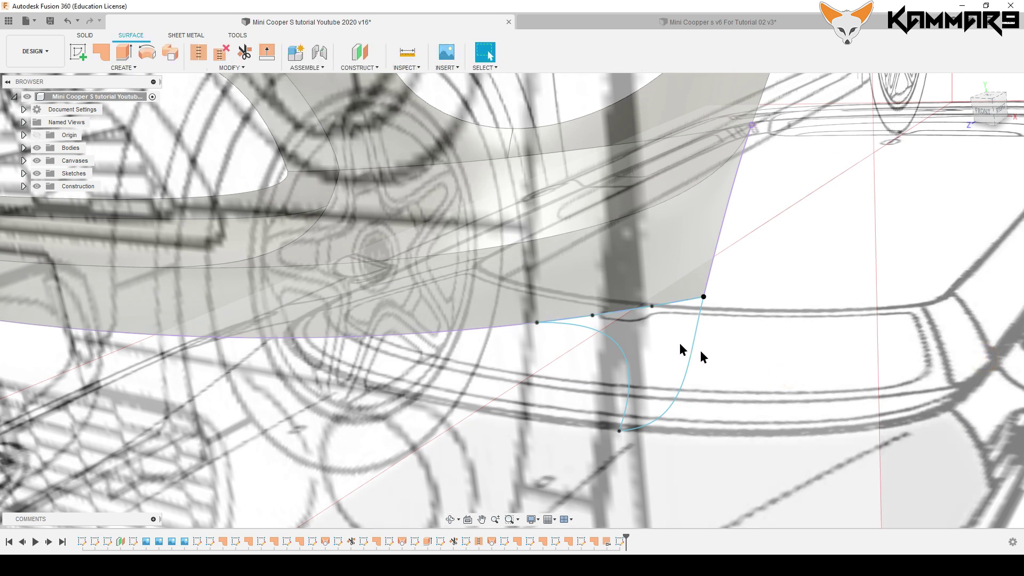
Step: Patch the closed spline loop at the lower bumper corner and inspect the fender
left_click(105, 56)
left_click(610, 341)
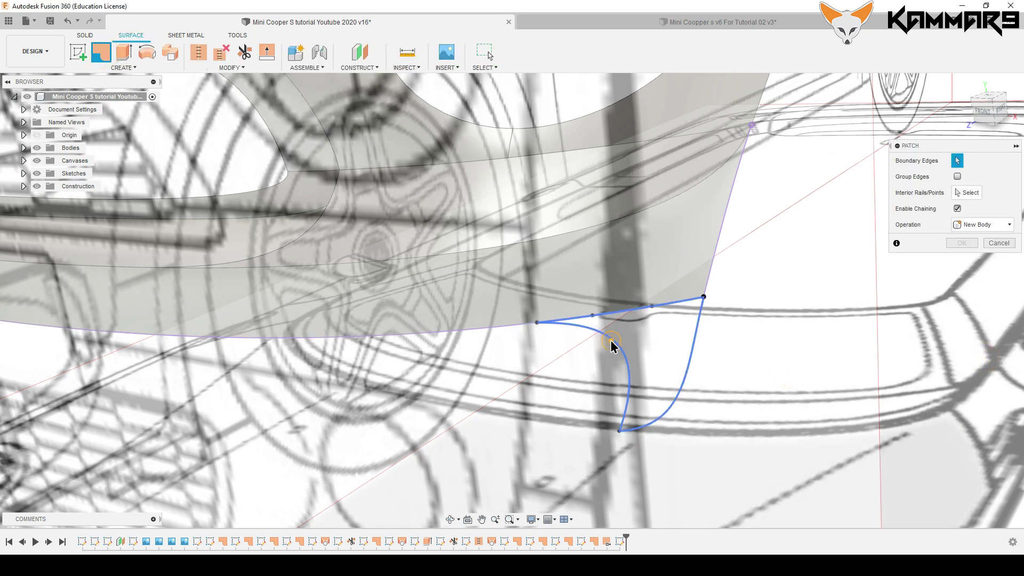
left_click(963, 291)
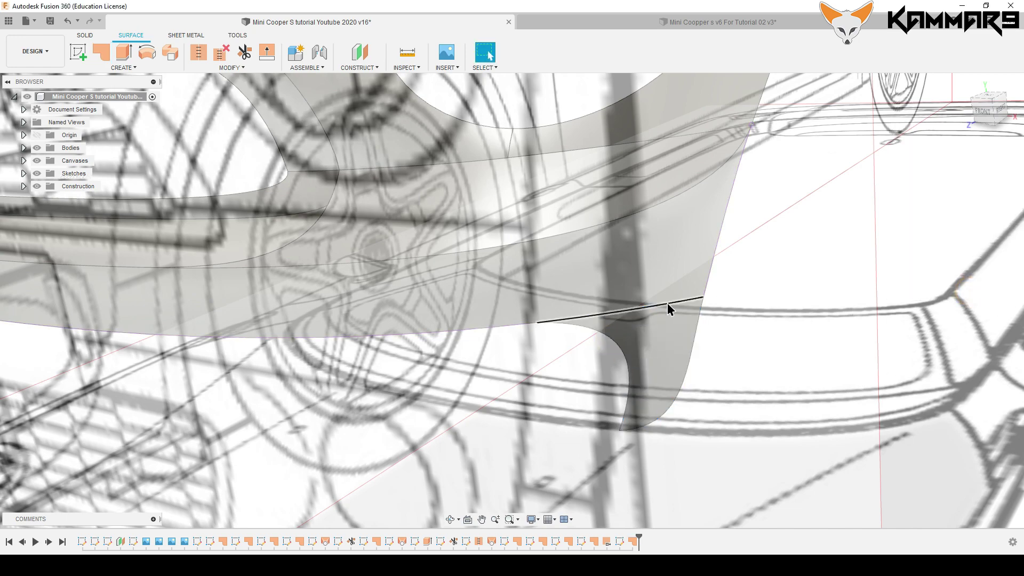
middle_click_drag(665, 314, 616, 345, "shift")
middle_click_drag(765, 367, 693, 314, "shift")
middle_click_drag(614, 272, 629, 397, "shift")
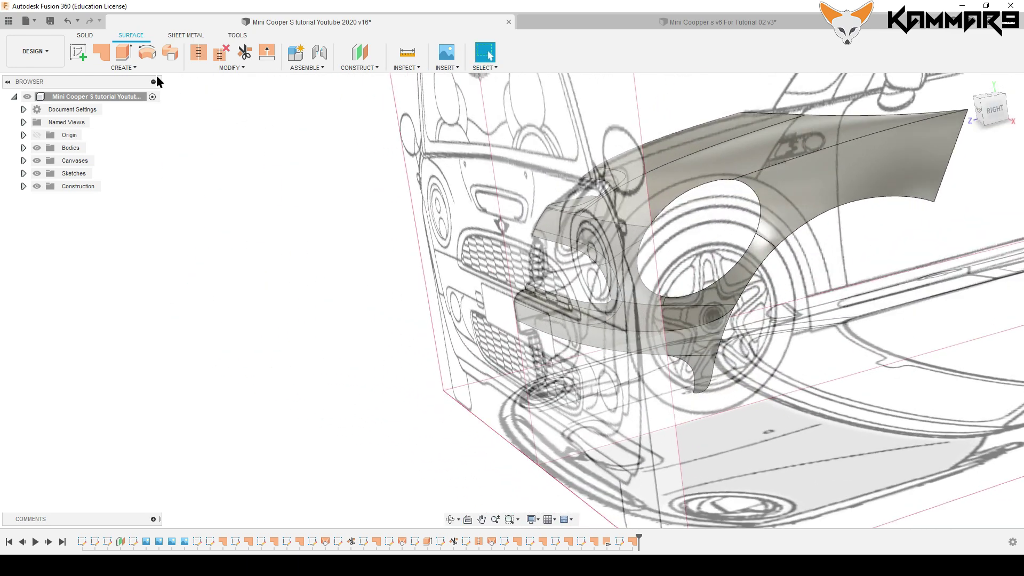
Step: Start a new sketch on a plane and view it flat from the right side
left_click(78, 56)
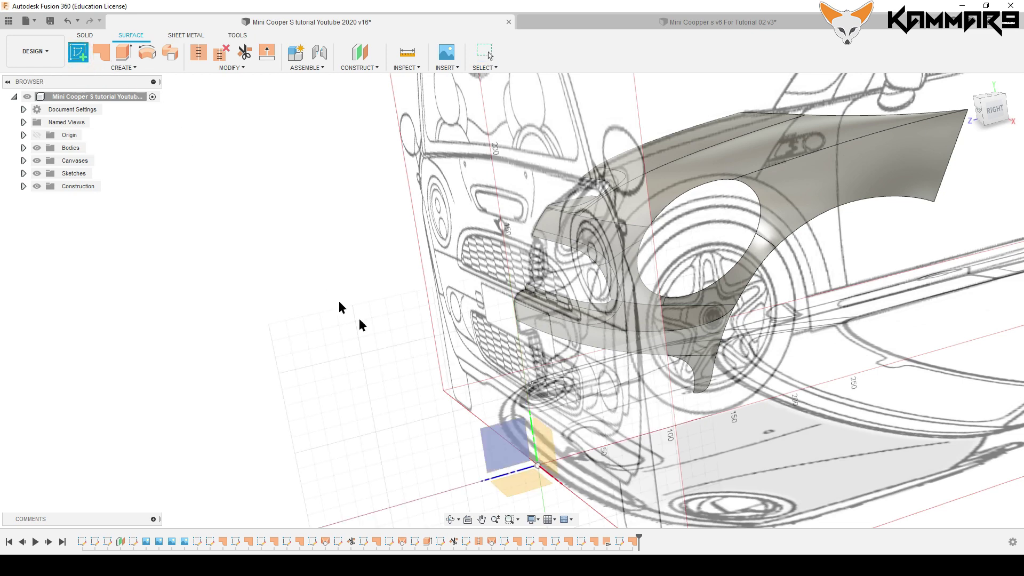
left_click(504, 447)
scroll(392, 209, "down", 2)
left_click(993, 115)
scroll(508, 321, "up", 4)
scroll(503, 316, "up", 4)
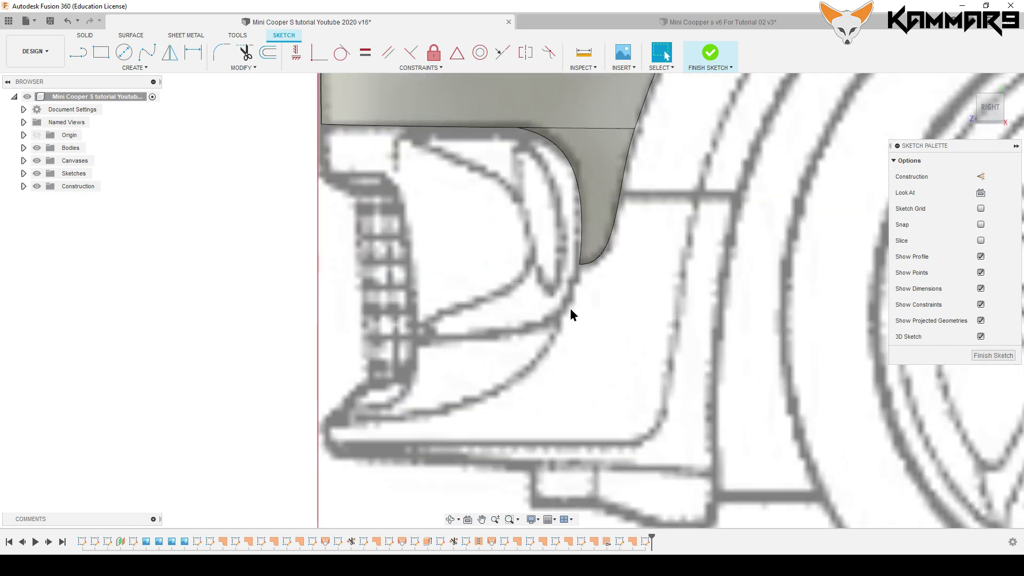
Step: Draw a 150.44 mm fit-point spline along the bumper bottom to the patched corner
left_click(143, 56)
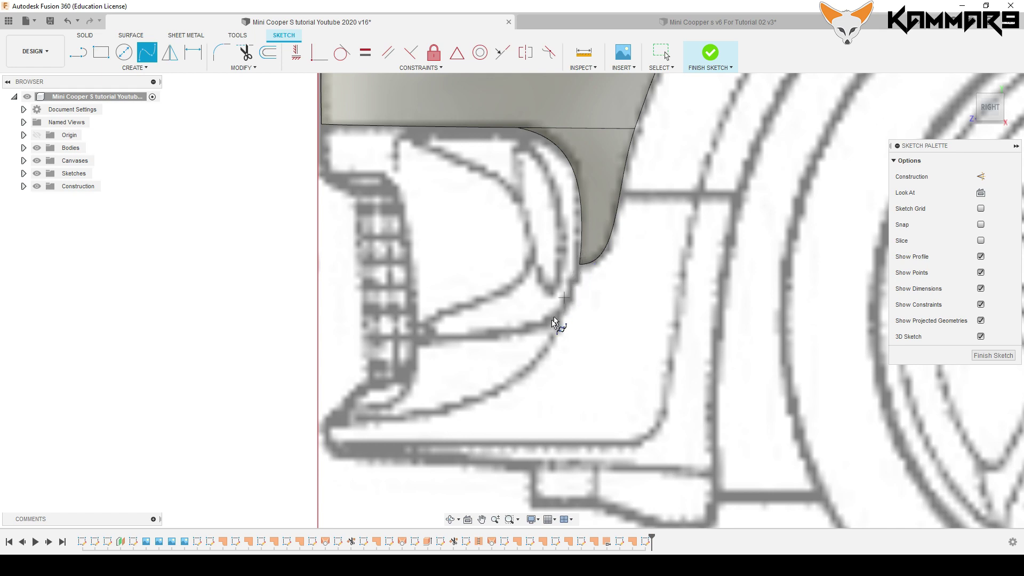
scroll(333, 428, "up", 6)
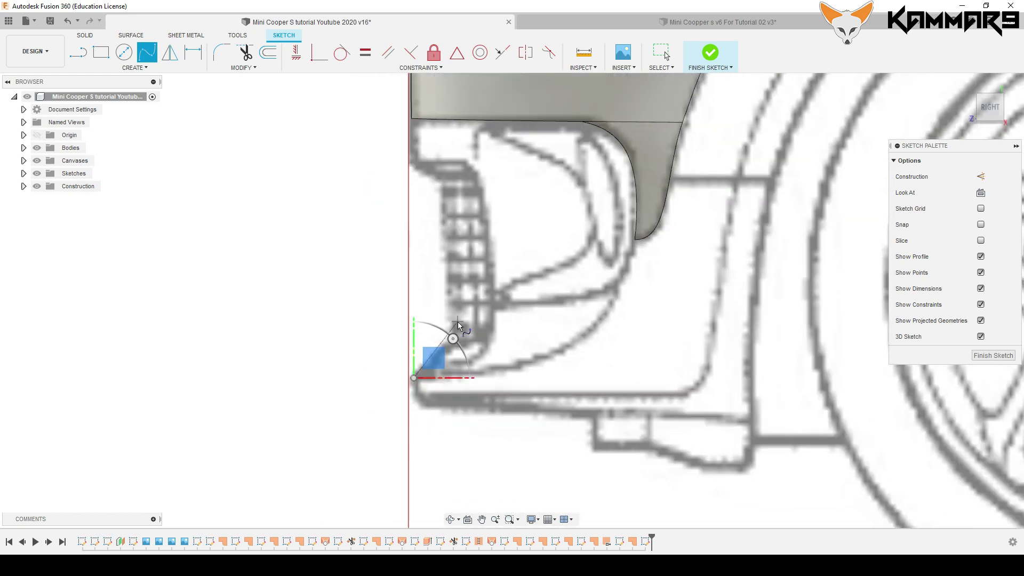
scroll(549, 298, "up", 3)
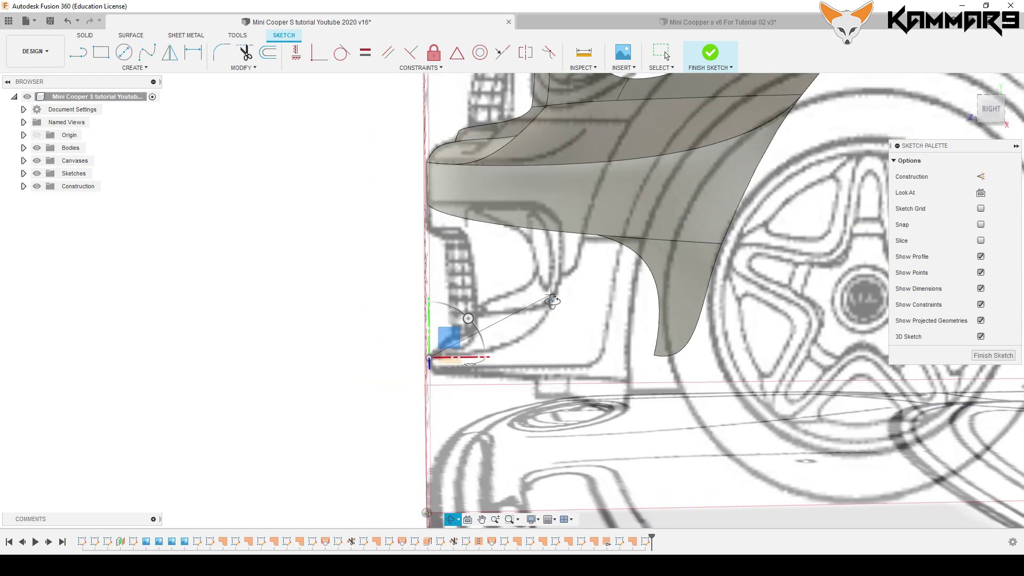
left_click(654, 363)
key("Escape")
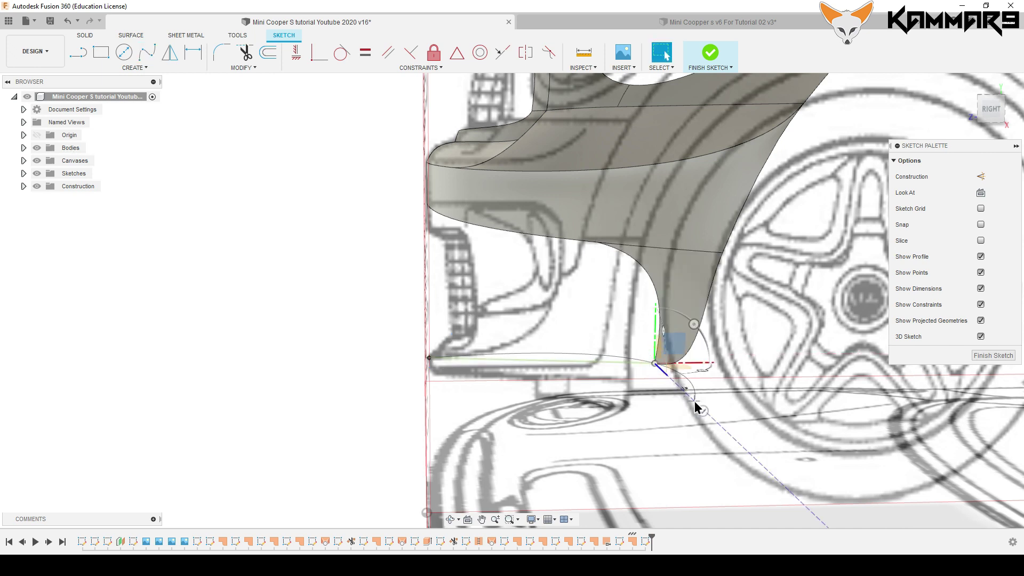
left_click(583, 364)
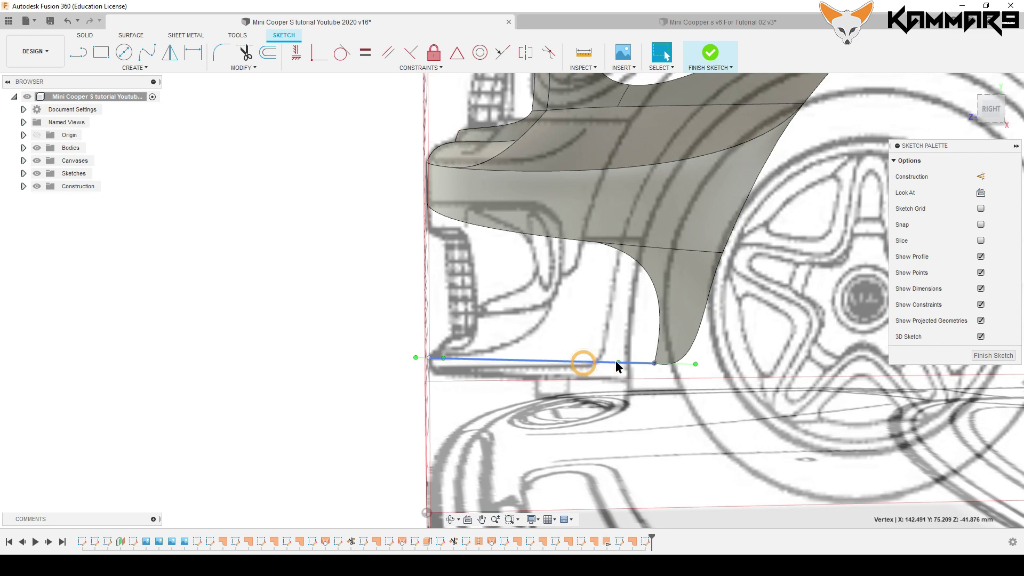
Step: In front view, activate the tangent handle at the bumper spline's centreline point and constrain it horizontal
left_click(979, 110)
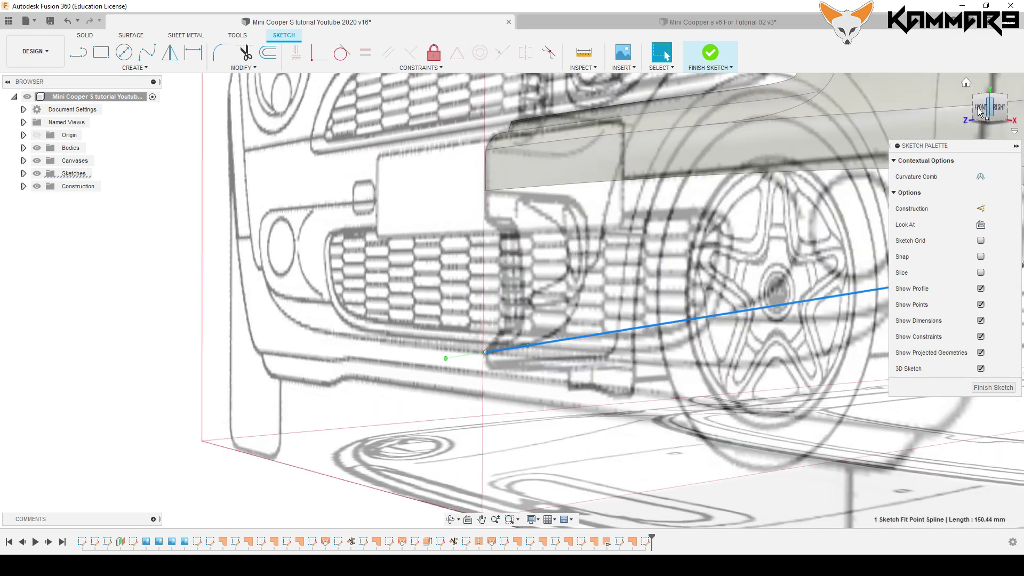
left_click(982, 111)
scroll(463, 334, "down", 3)
scroll(501, 339, "up", 5)
left_click(480, 323)
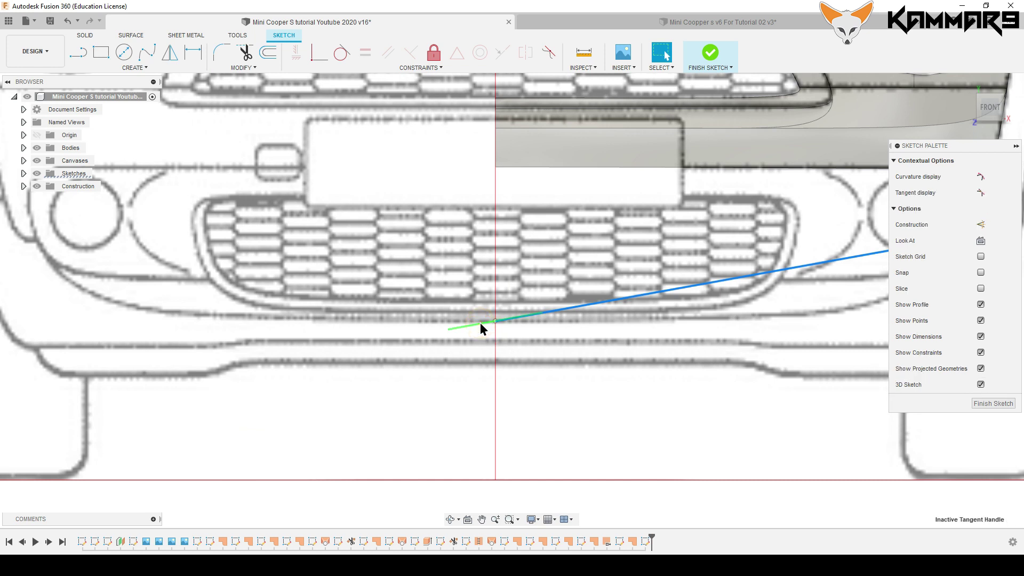
right_click(480, 323)
left_click(478, 380)
left_click(480, 323)
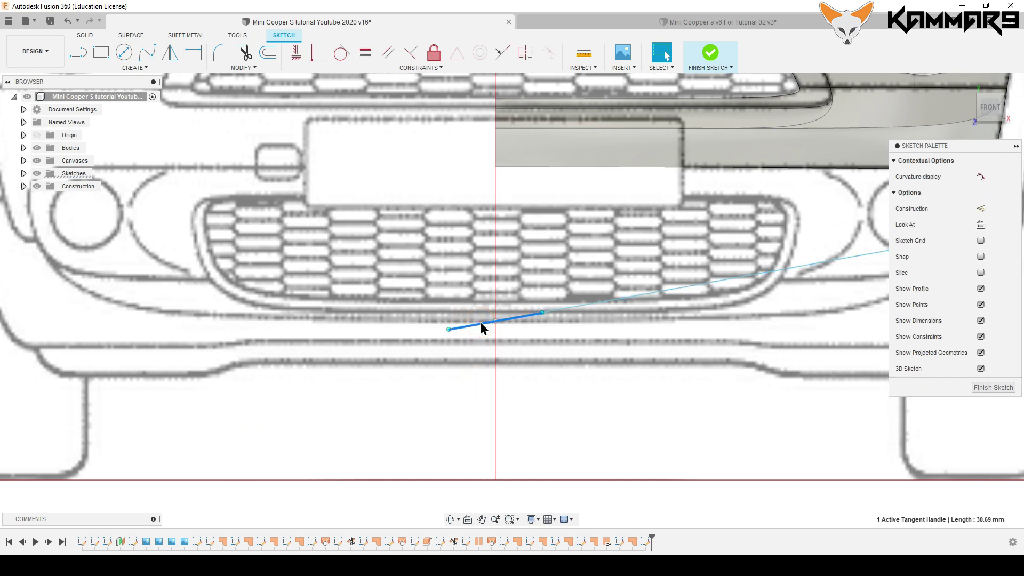
left_click(299, 53)
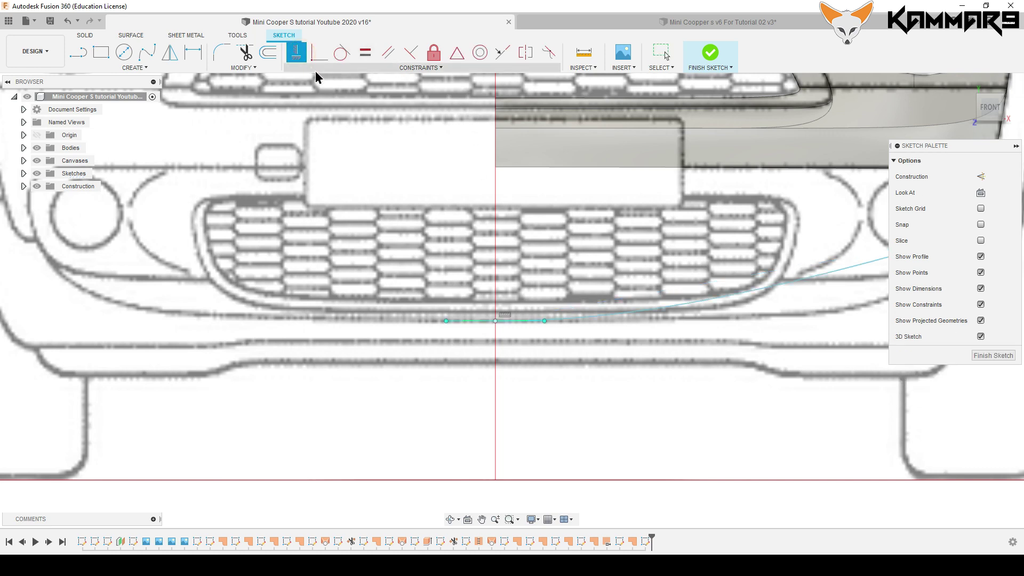
scroll(237, 315, "down", 3)
scroll(496, 308, "up", 2)
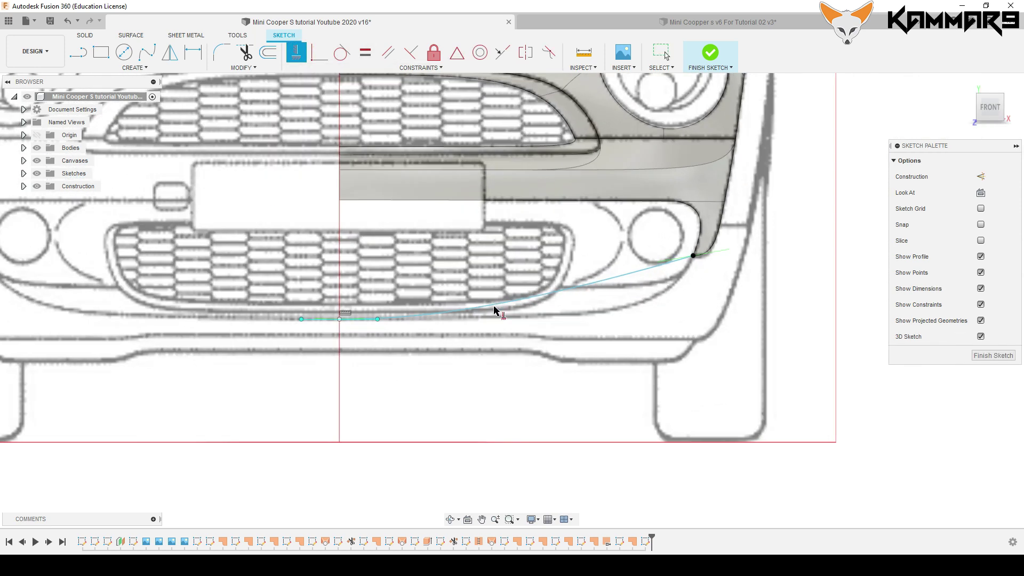
key("Escape")
Step: Select the bumper spline to check its 152.036 mm length, viewing it from front-right in 3D
left_click(602, 277)
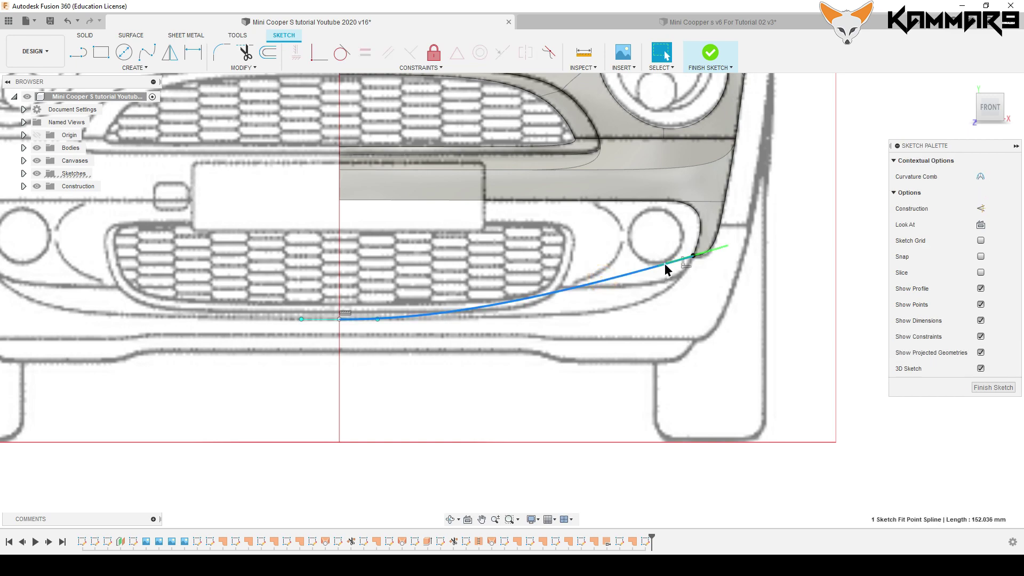
scroll(657, 290, "down", 3)
middle_click_drag(657, 290, 642, 334, "shift")
scroll(688, 311, "up", 5)
Step: Constrain the bumper spline tangent to the patch edge at the corner
left_click(723, 353)
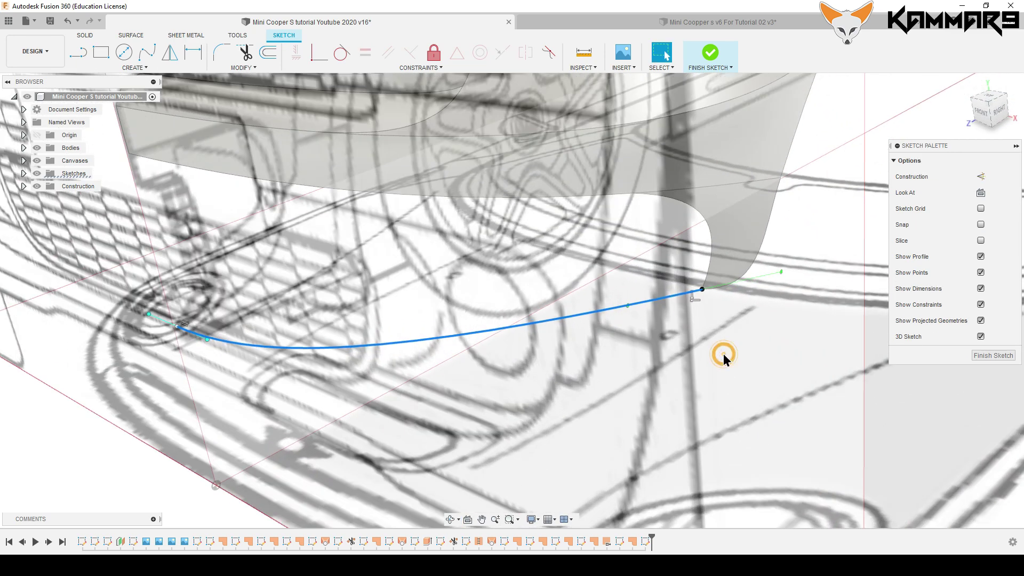
left_click(341, 52)
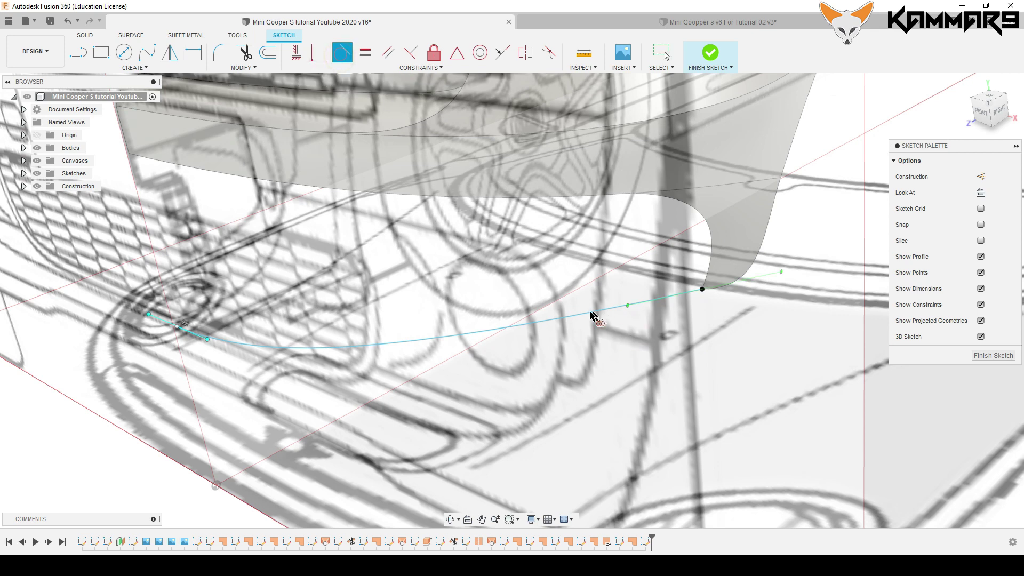
left_click(590, 315)
left_click(705, 274)
scroll(601, 292, "down", 3)
key("Escape")
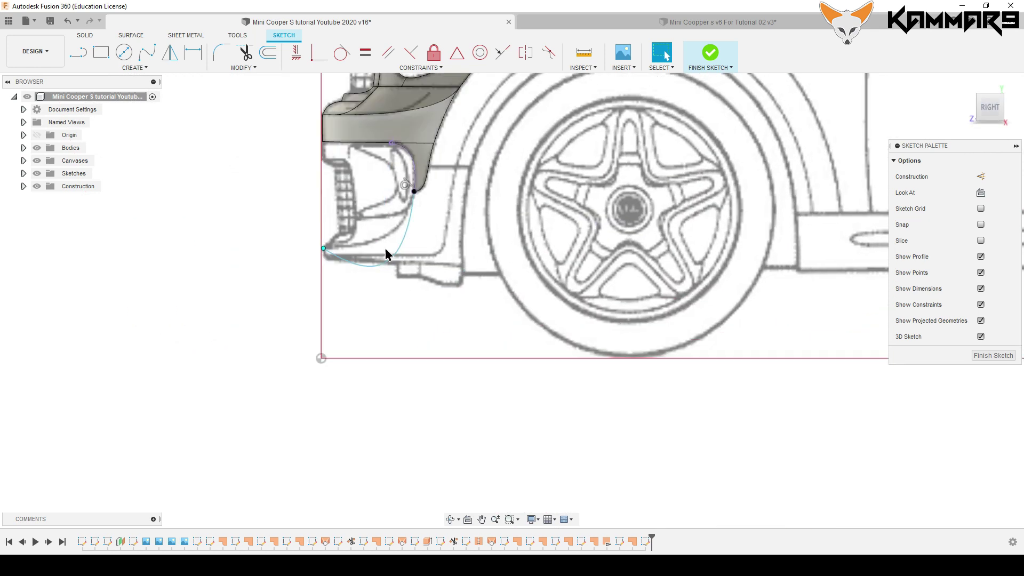
scroll(377, 239, "up", 5)
Step: Move a fit point near the spline's corner end to start reshaping the curve
left_click(482, 220)
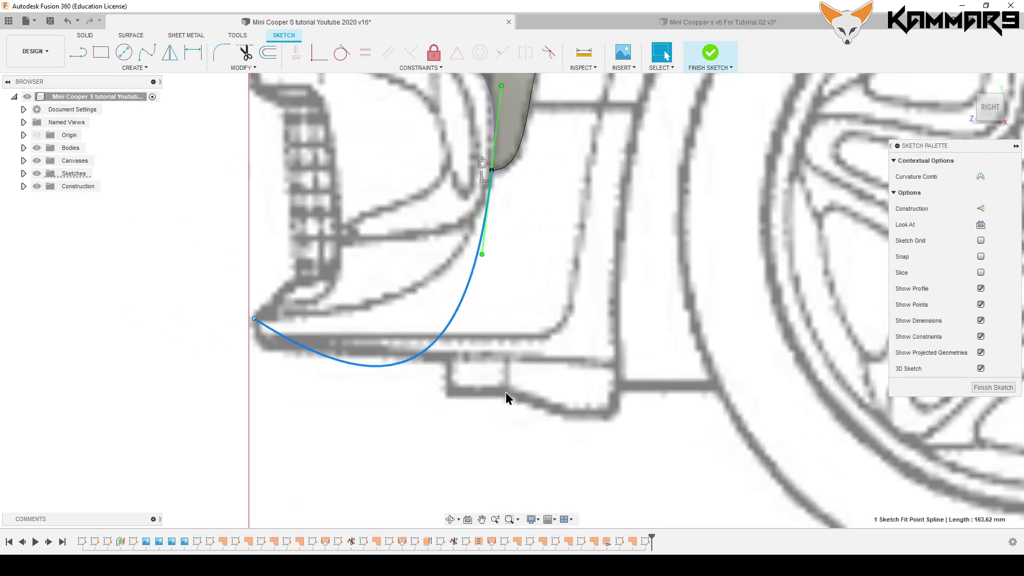
scroll(460, 283, "down", 3)
scroll(500, 328, "up", 3)
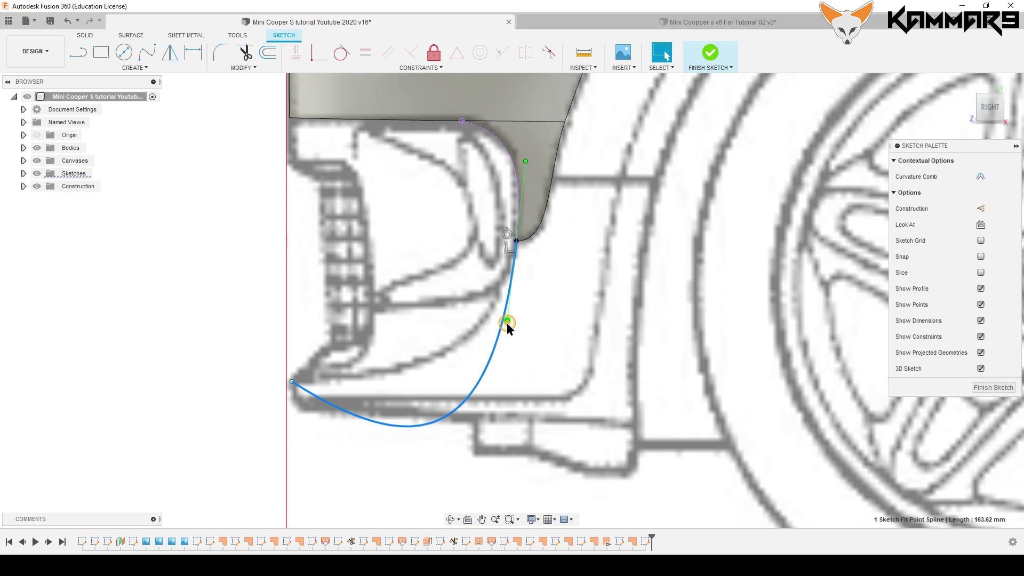
left_click(507, 323)
key("m")
scroll(427, 274, "down", 2)
scroll(512, 346, "up", 2)
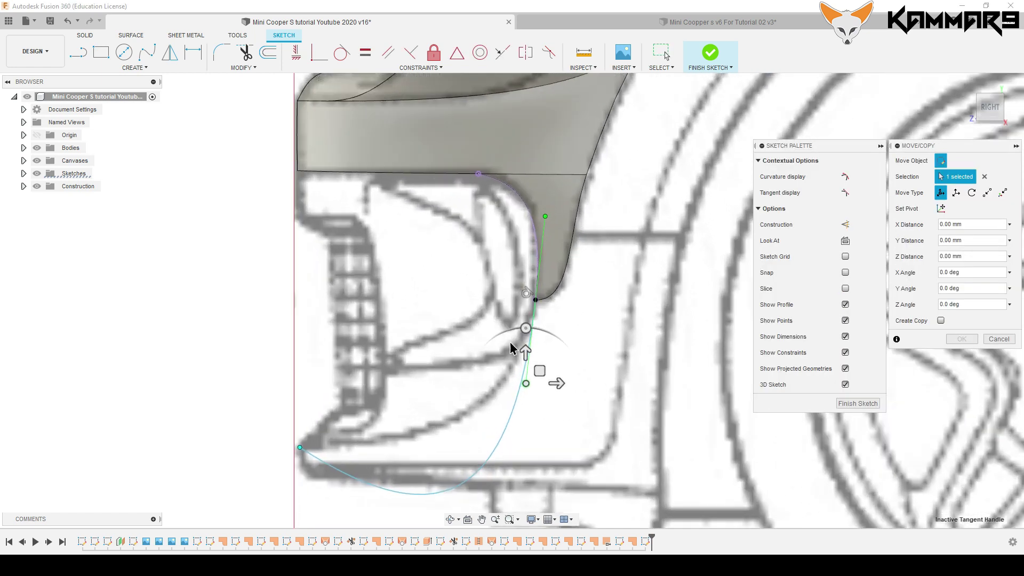
left_click_drag(539, 370, 540, 328)
Step: Align the fit point with the blueprint's bumper line, finishing at -0.756 mm Y and -0.344 mm Z
left_click(973, 115)
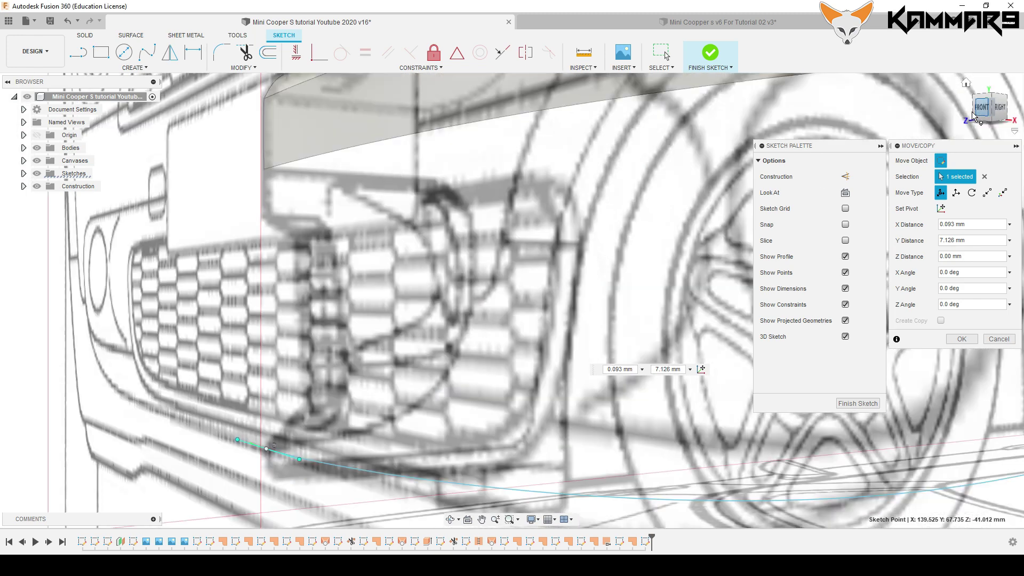
left_click(973, 115)
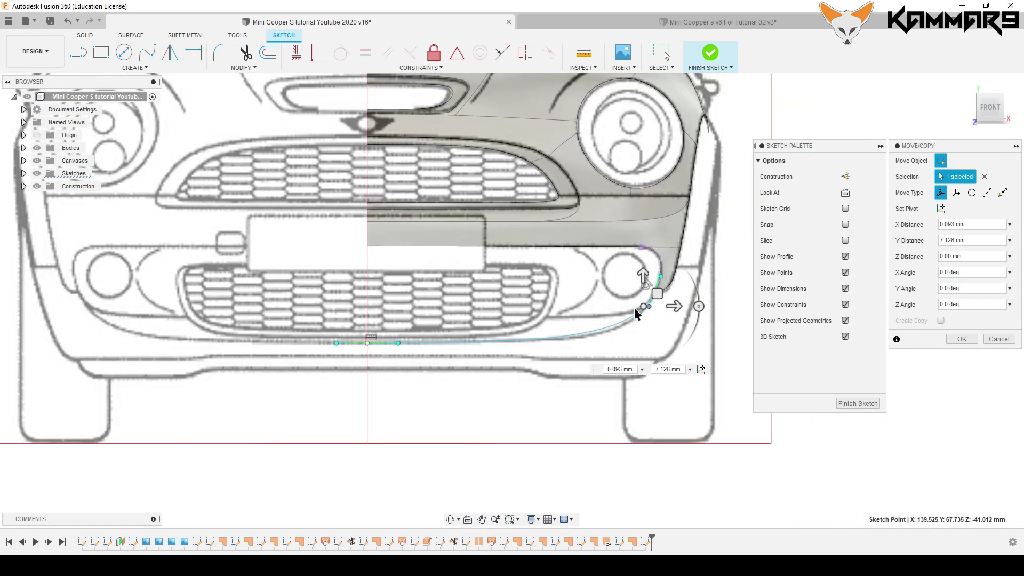
scroll(634, 308, "up", 4)
scroll(671, 313, "up", 3)
left_click_drag(606, 288, 606, 287)
scroll(535, 393, "down", 3)
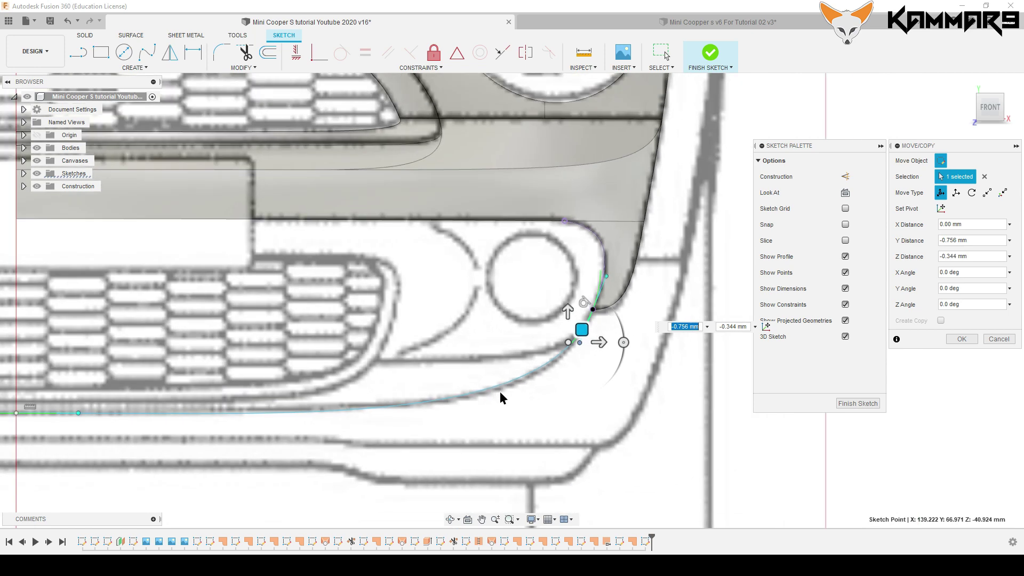
scroll(499, 393, "down", 2)
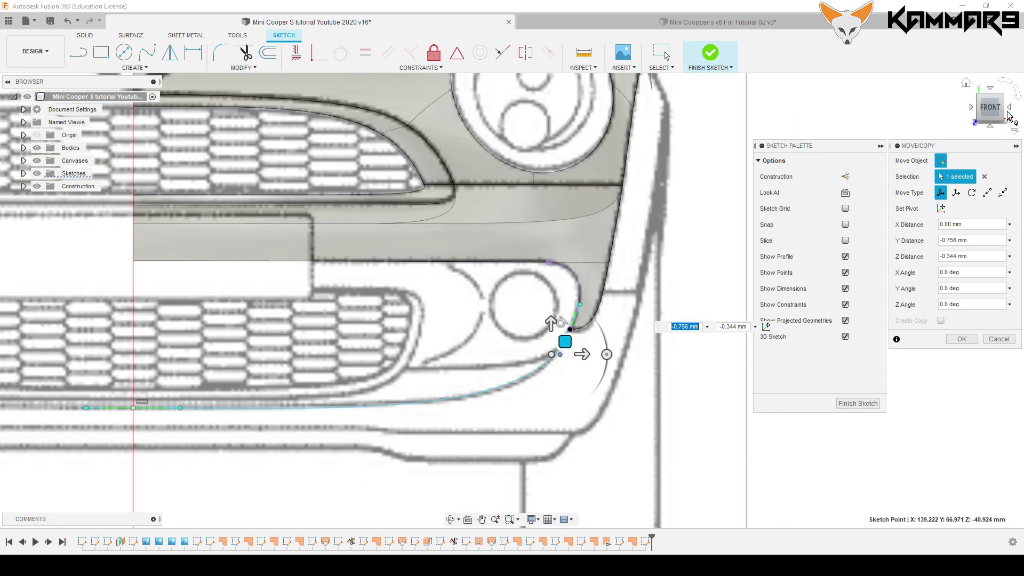
left_click(1012, 110)
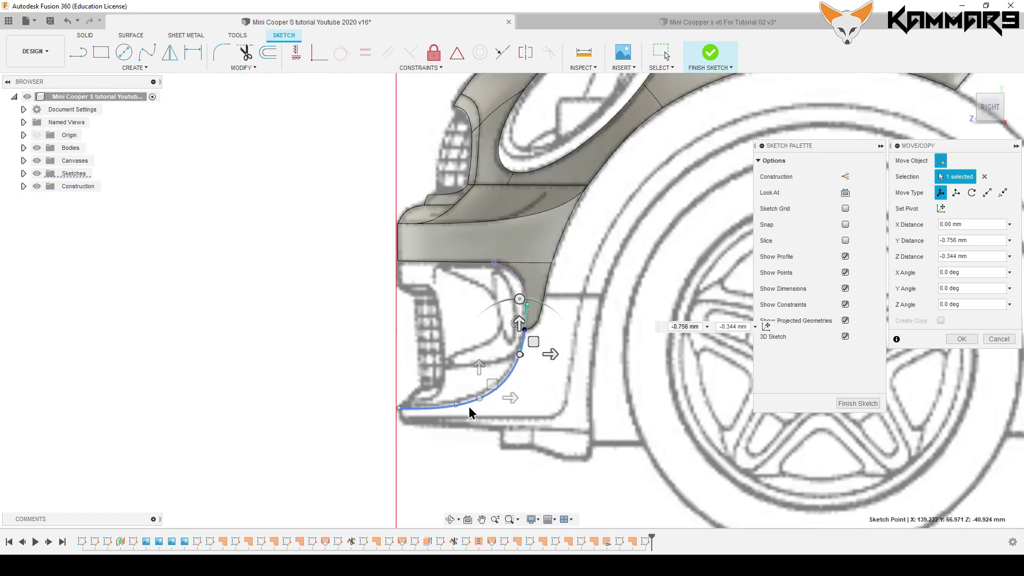
scroll(475, 402, "up", 3)
left_click(960, 339)
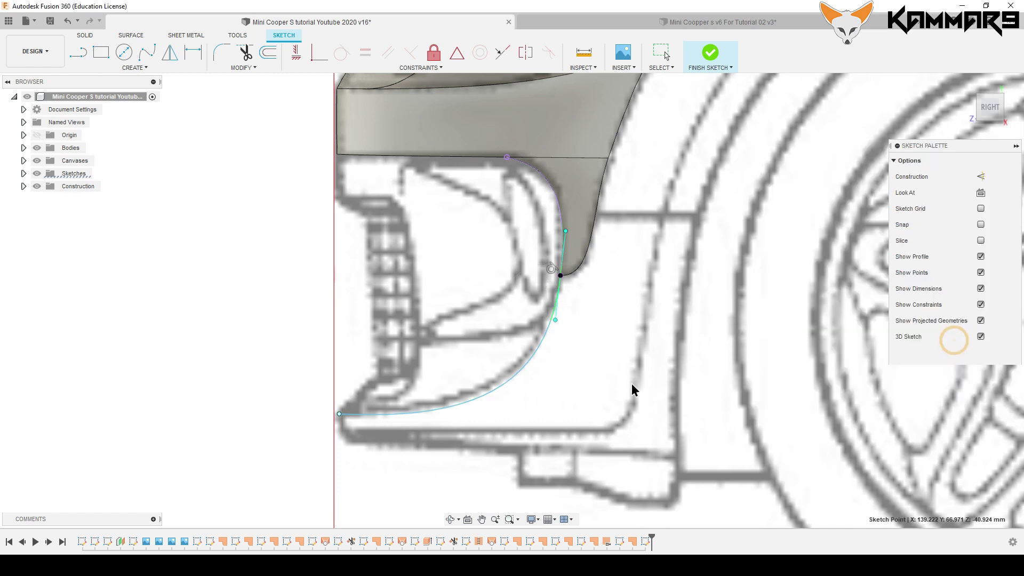
scroll(602, 273, "down", 2)
scroll(480, 360, "up", 2)
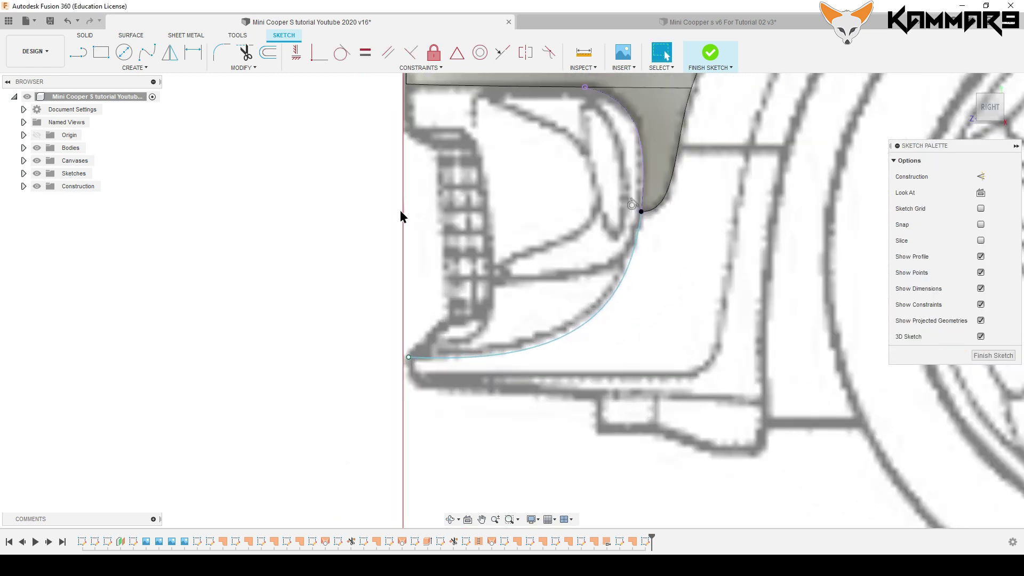
Step: Draw another spline and finish it at the last lower bumper point
left_click(149, 56)
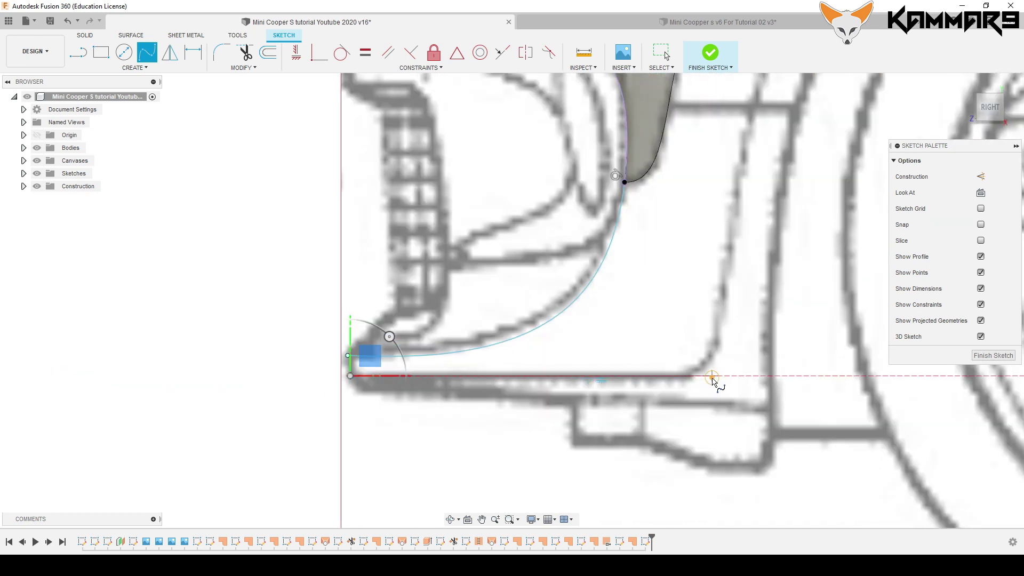
left_click(712, 376)
key("Escape")
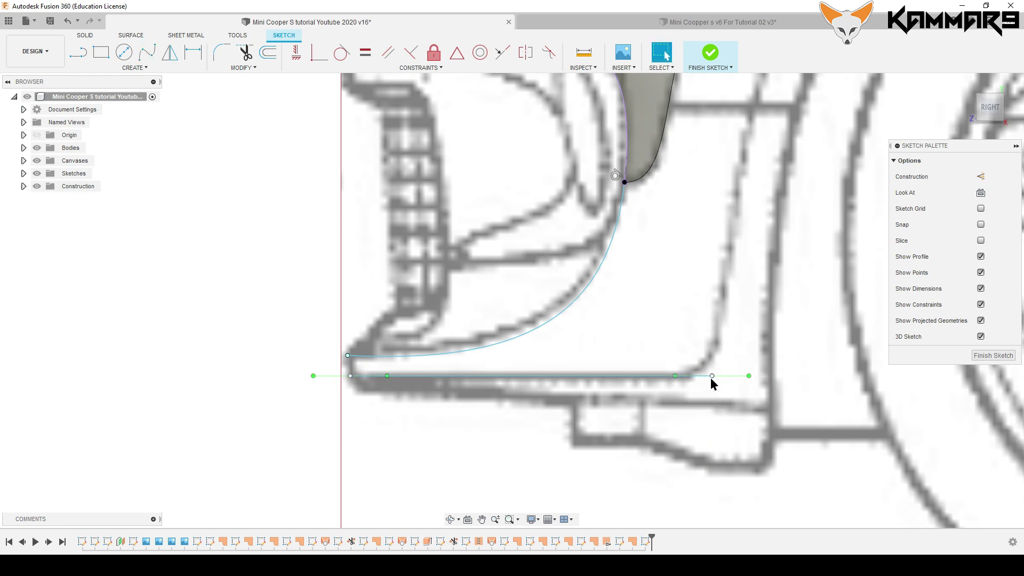
Step: In front view, move the spline's outer end point 151.929 mm sideways toward the bumper corner
left_click(711, 376)
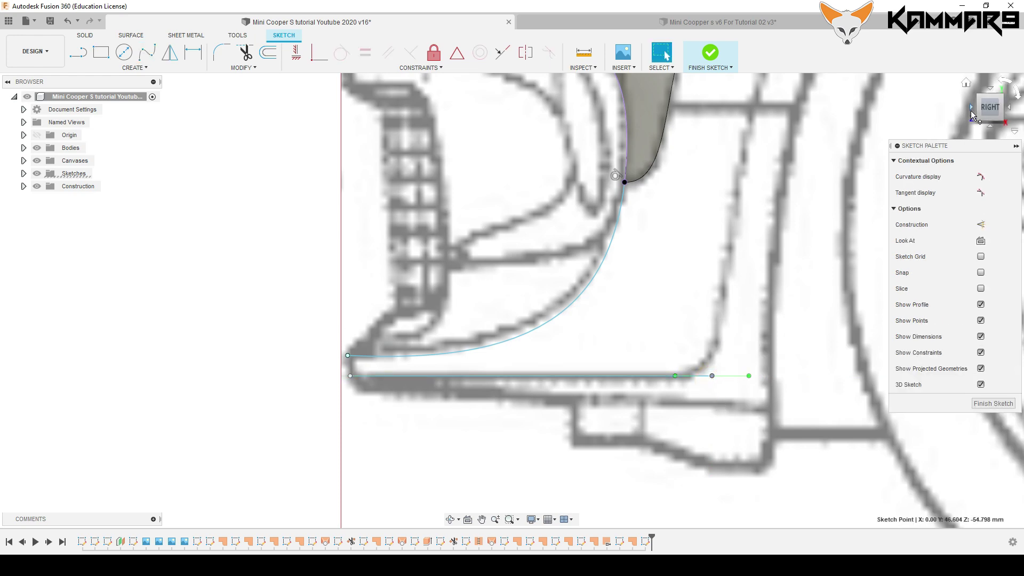
left_click(977, 110)
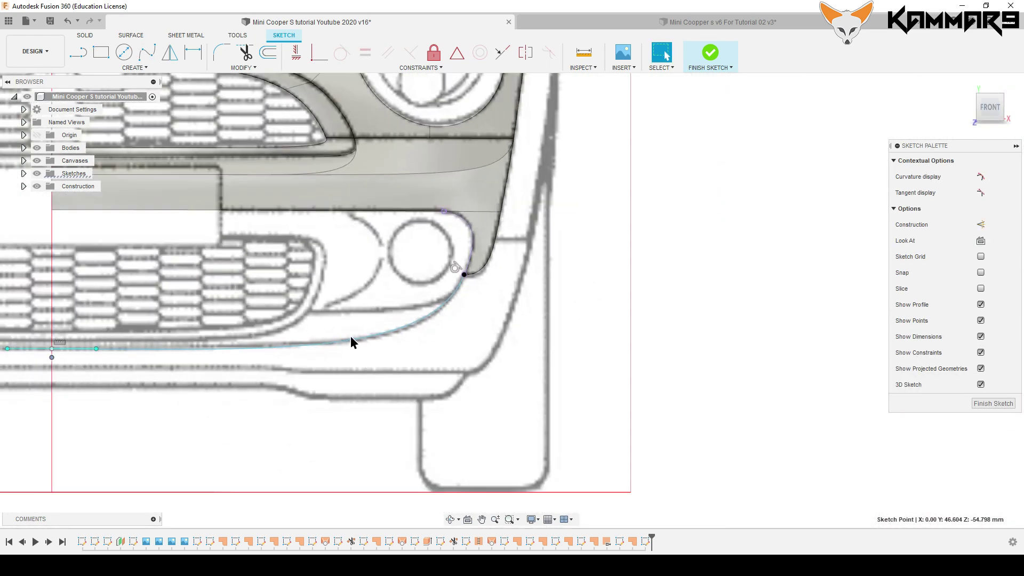
key("m")
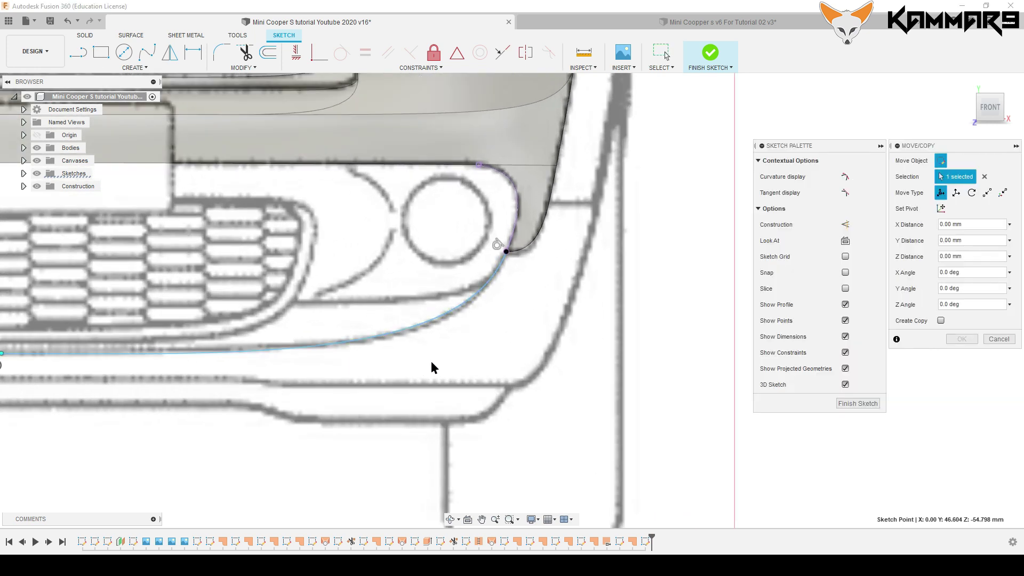
scroll(432, 361, "down", 3)
mouse_move(160, 365)
left_mouse_down()
mouse_move(537, 363)
mouse_move(513, 372)
left_mouse_up()
scroll(512, 359, "up", 2)
scroll(509, 356, "up", 2)
scroll(559, 309, "down", 4)
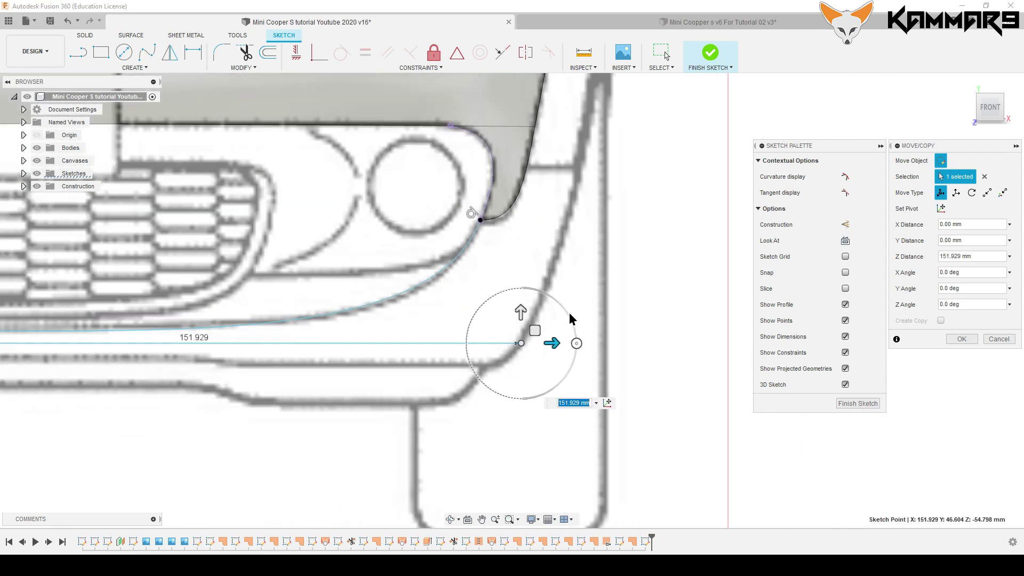
scroll(570, 318, "down", 2)
scroll(138, 346, "up", 2)
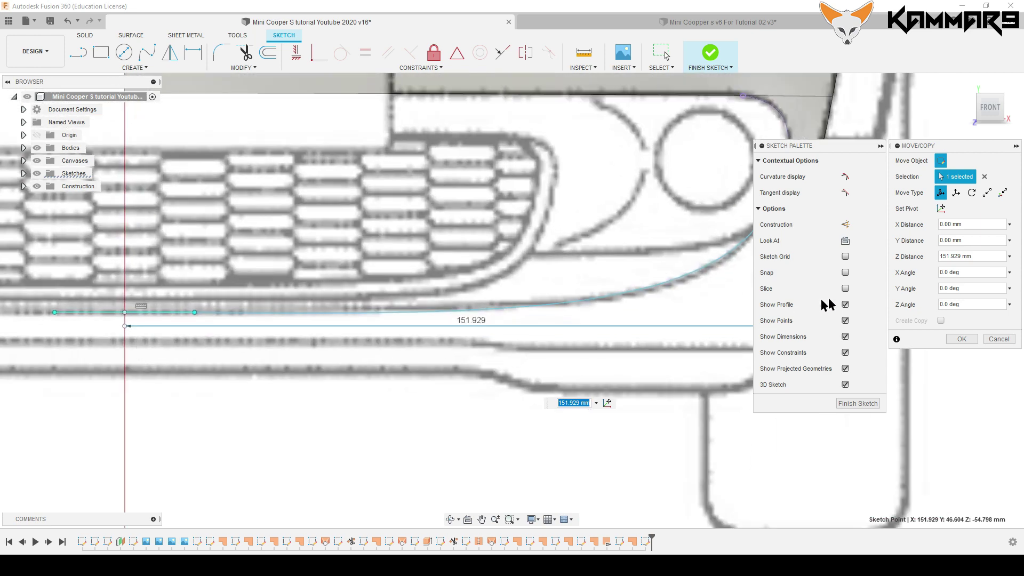
Step: Confirm the 151.929 mm move and check the curved bumper spline, now 161.06 mm, from the top
left_click(960, 338)
scroll(496, 277, "down", 3)
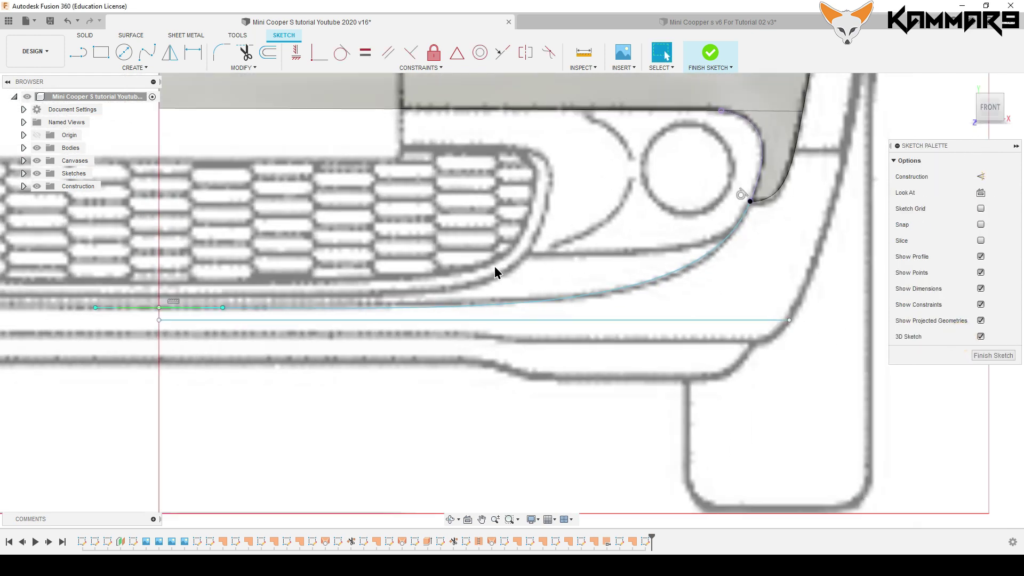
left_click(547, 287)
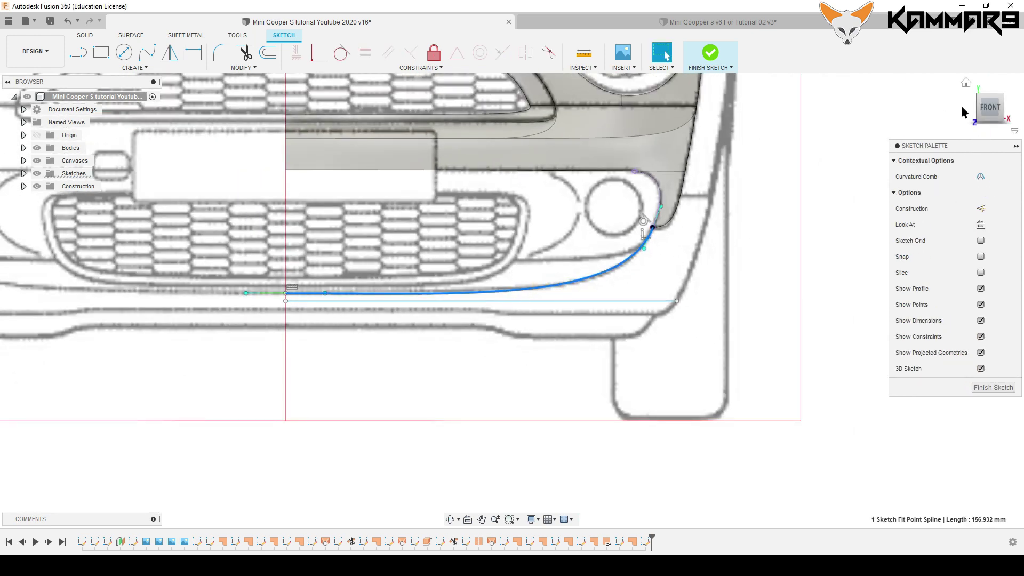
left_click(990, 91)
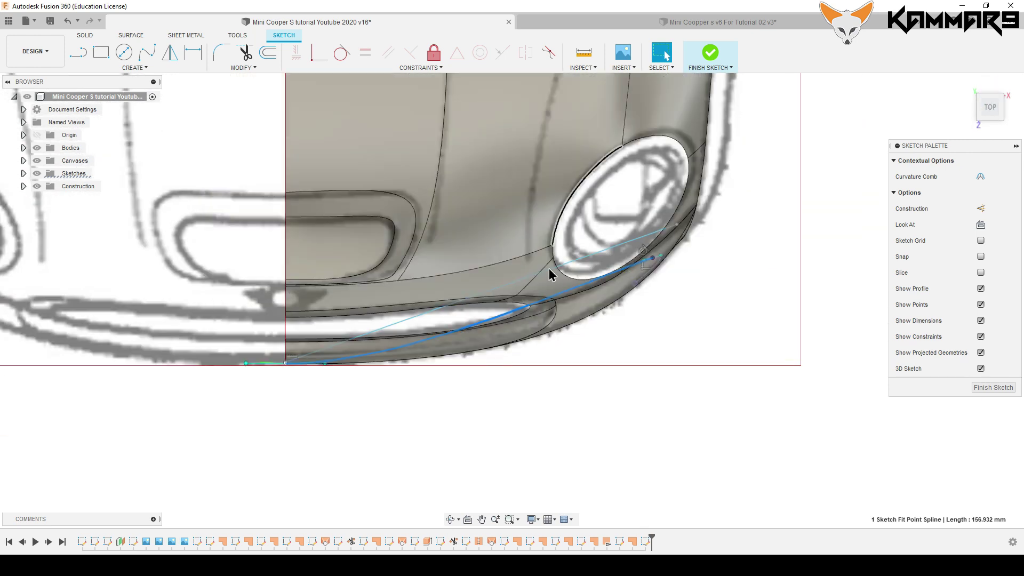
scroll(571, 295, "up", 1)
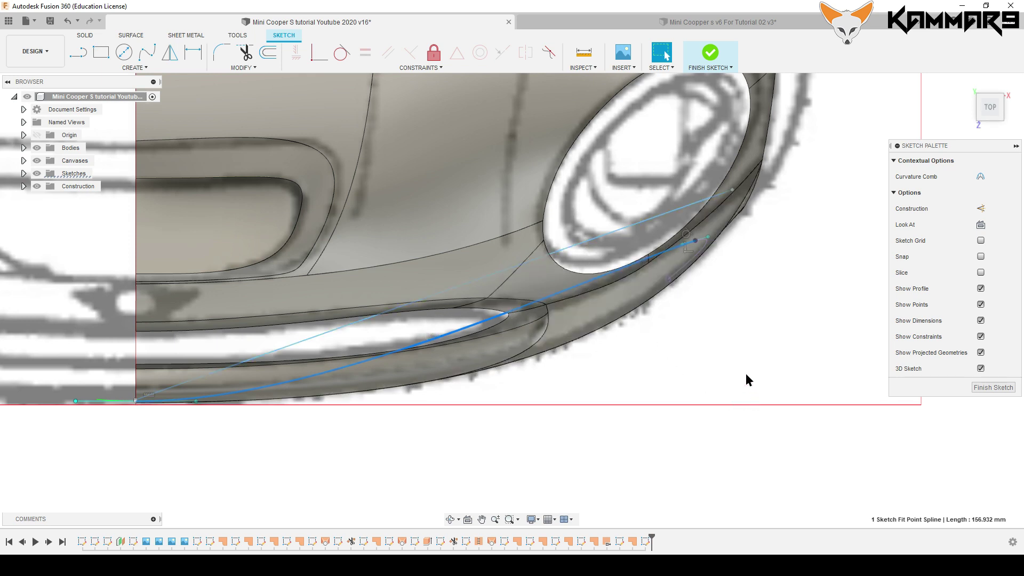
Step: Activate the tangent handle at the lower spline's centreline end and constrain it horizontal
left_click(305, 342)
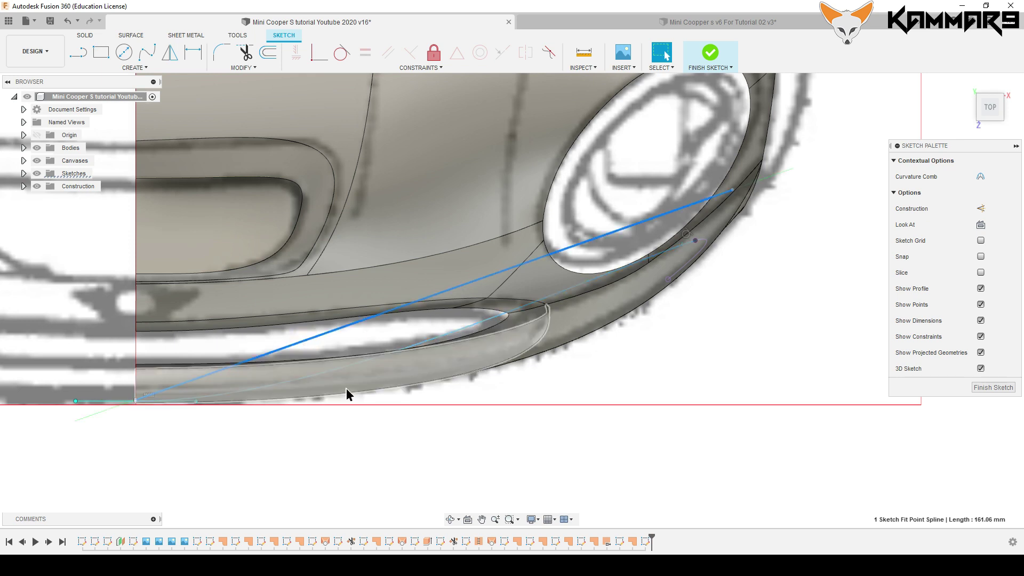
scroll(749, 411, "down", 1)
scroll(325, 421, "up", 2)
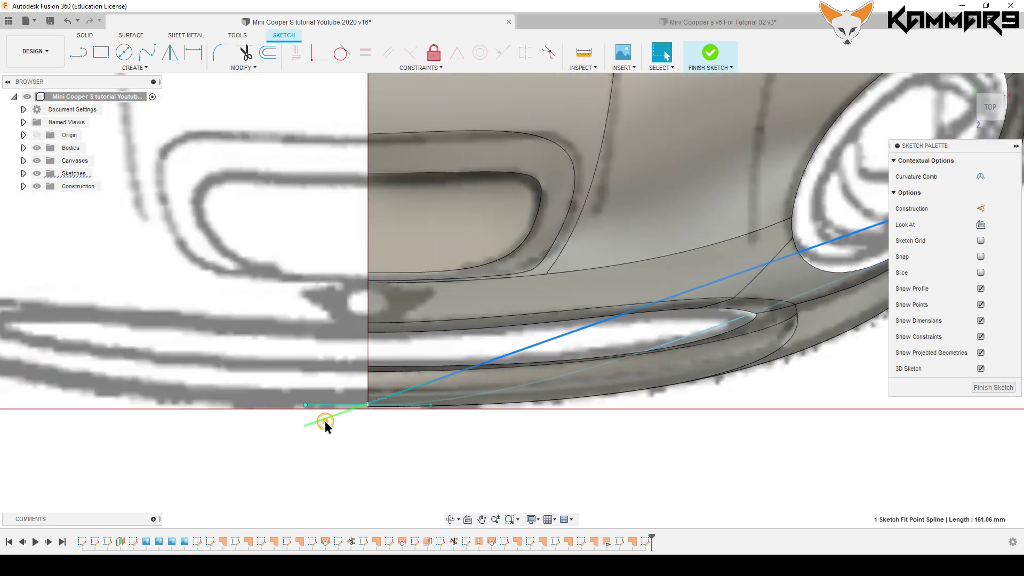
left_click(325, 420)
right_click(325, 421)
left_click(325, 475)
left_click(432, 383)
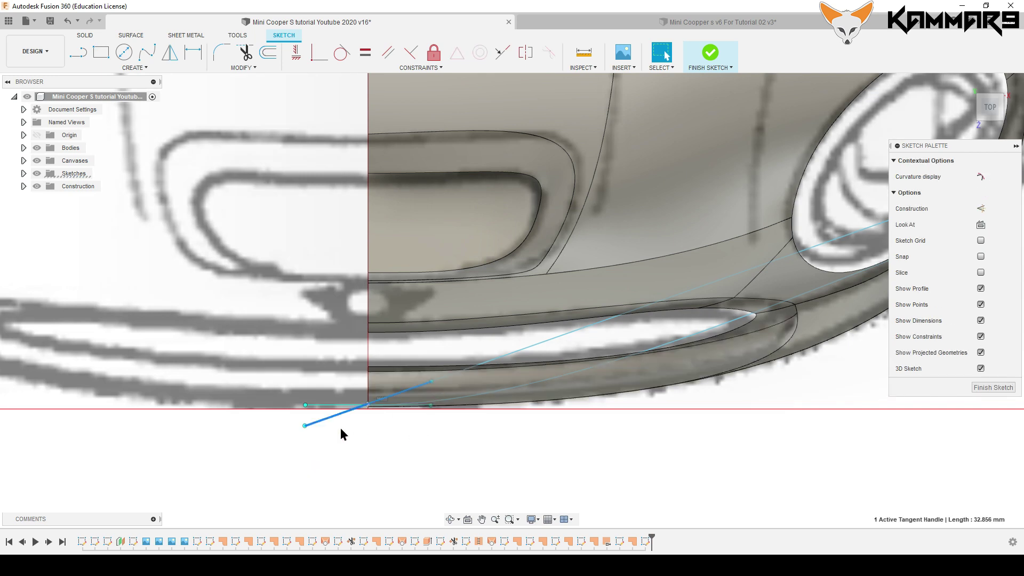
left_click(297, 53)
Step: Move the lower spline's shaping point to X 0.739 mm and Z 17.387 mm along the bumper edge
scroll(346, 269, "down", 2)
scroll(411, 337, "down", 3)
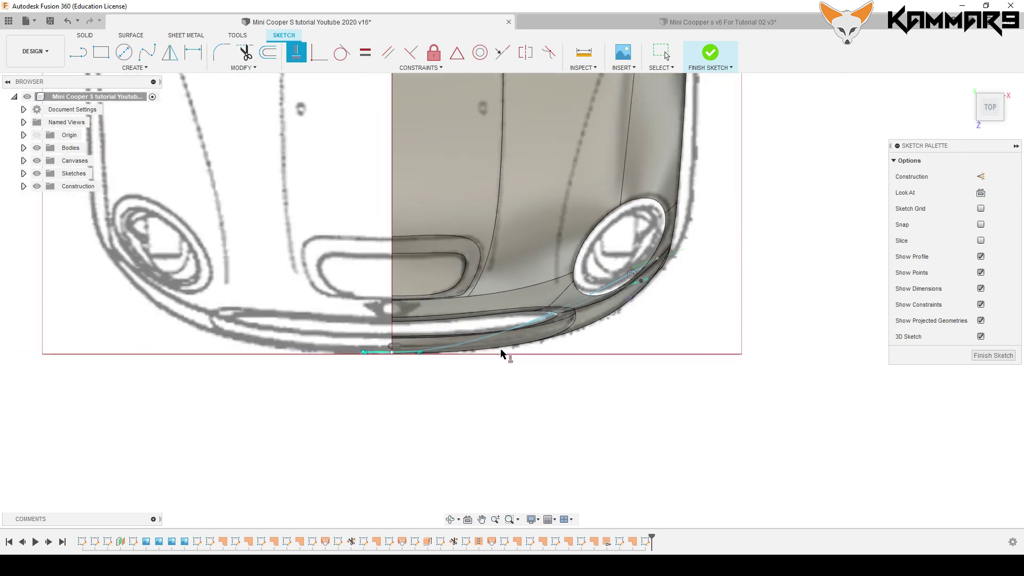
scroll(443, 345, "up", 5)
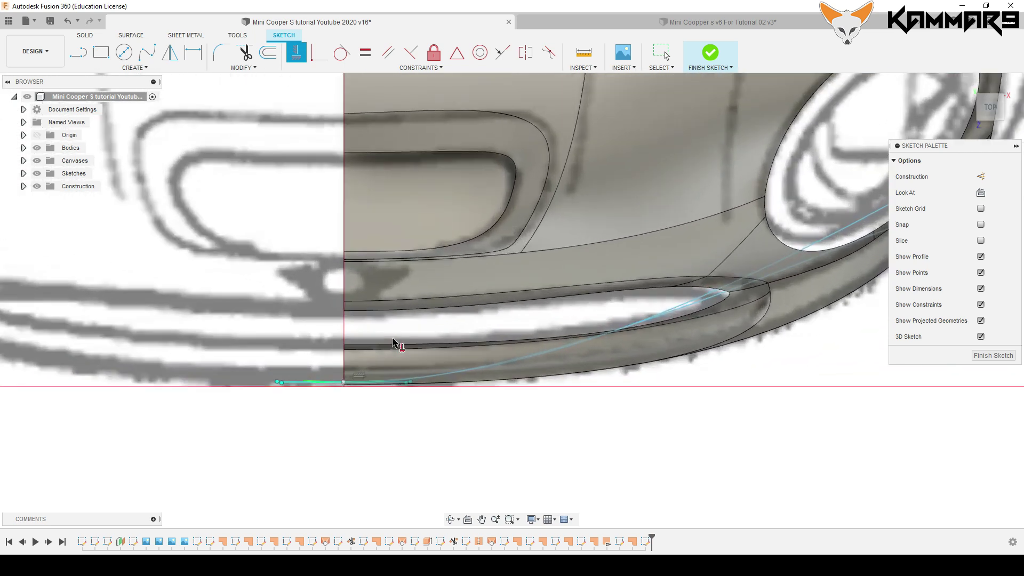
key("Escape")
scroll(397, 351, "down", 1)
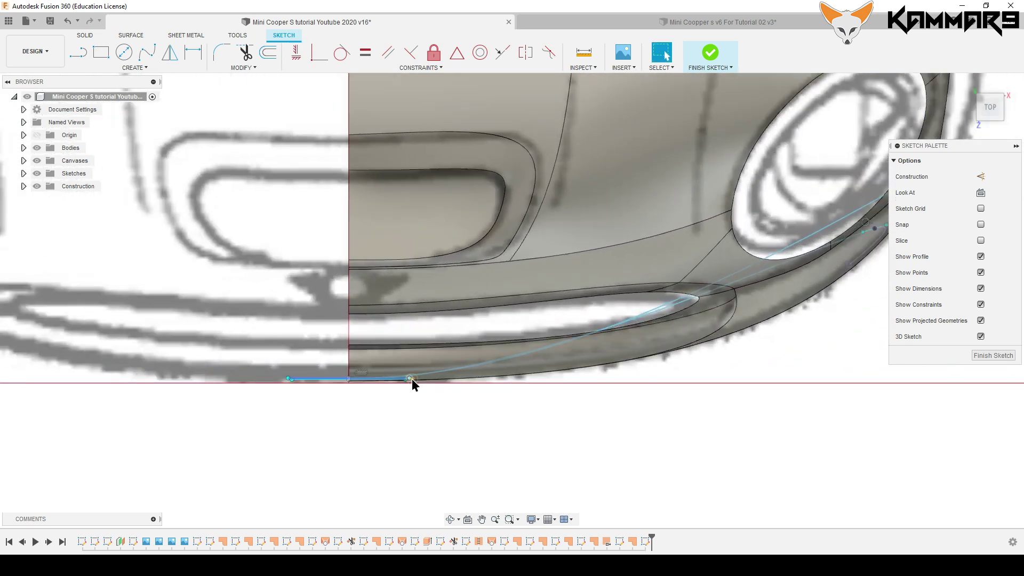
left_click(410, 378)
key("m")
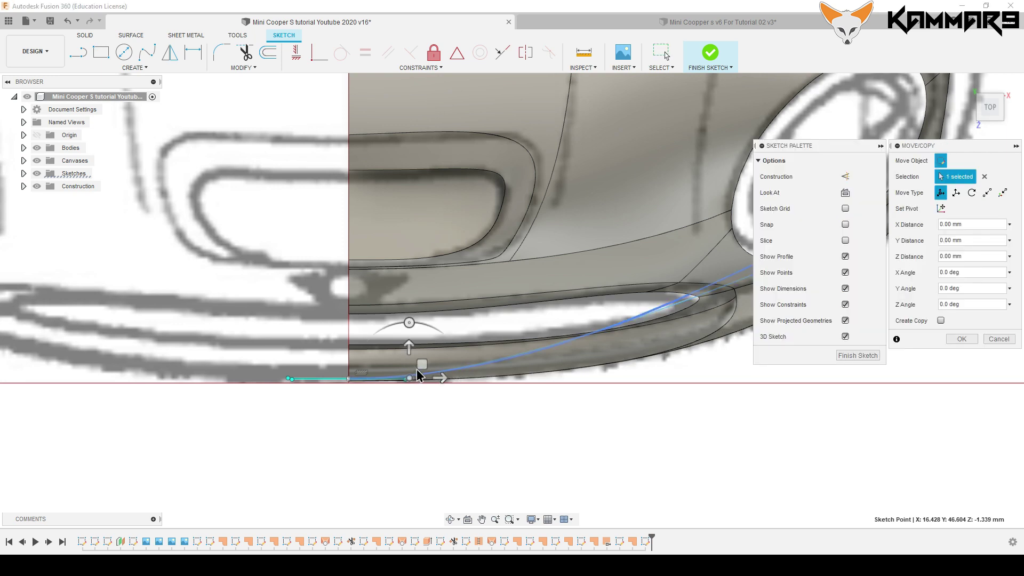
left_click_drag(427, 367, 461, 362)
scroll(301, 410, "down", 2)
scroll(526, 347, "up", 2)
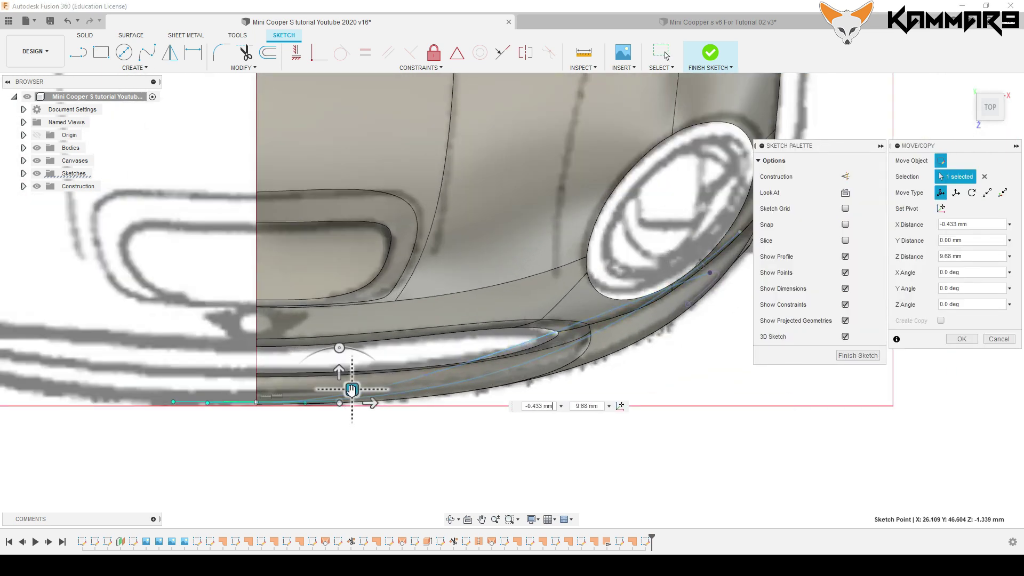
left_click_drag(354, 391, 379, 388)
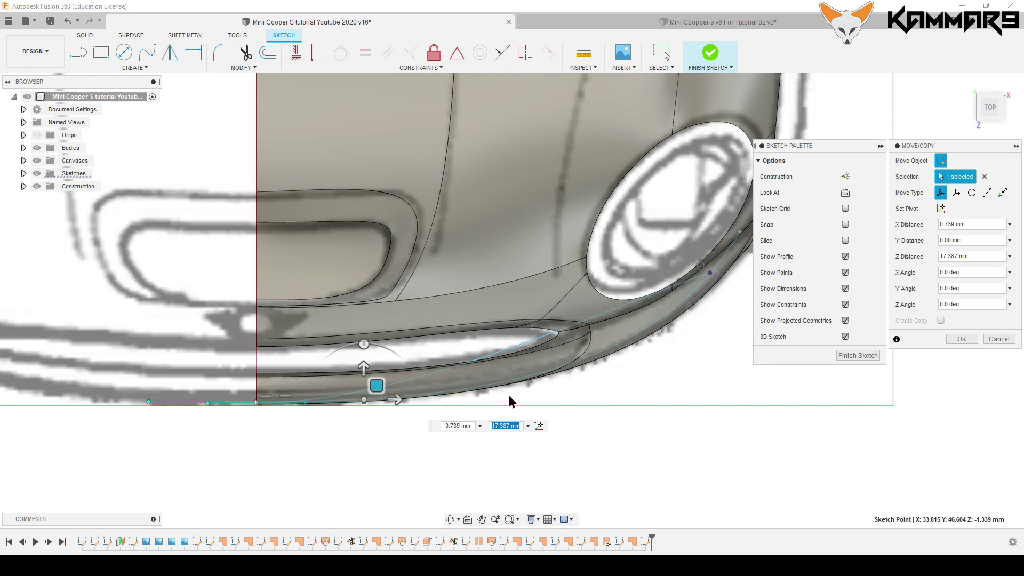
scroll(469, 394, "up", 2)
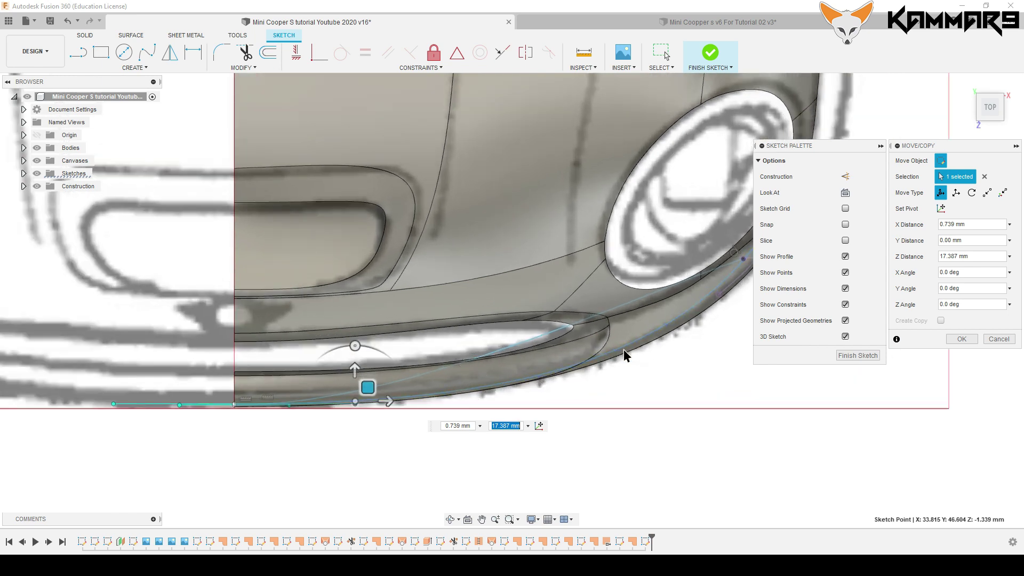
left_click(955, 342)
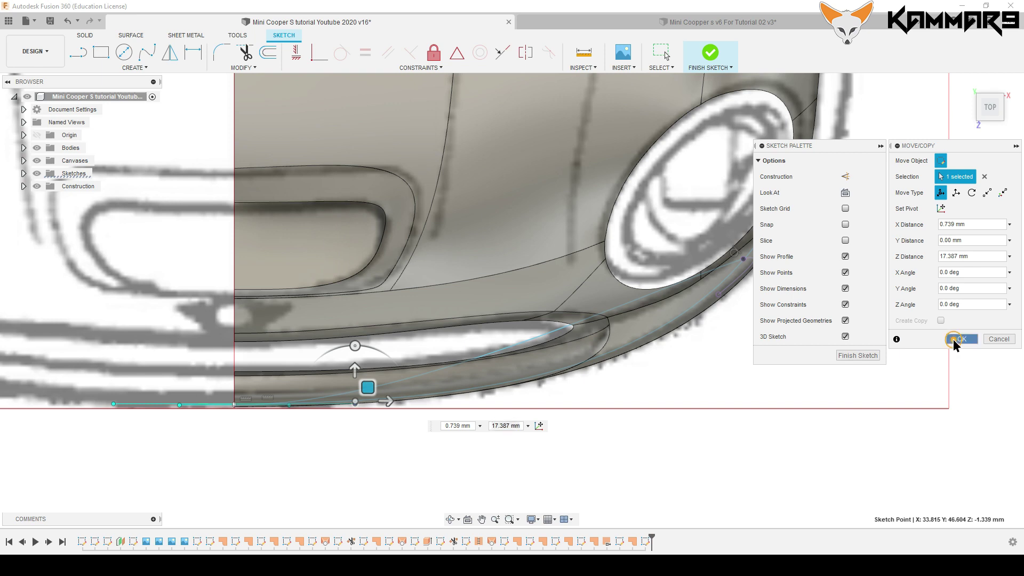
Step: Select the curved bumper spline and start a tangent constraint between the curves
left_click(377, 389)
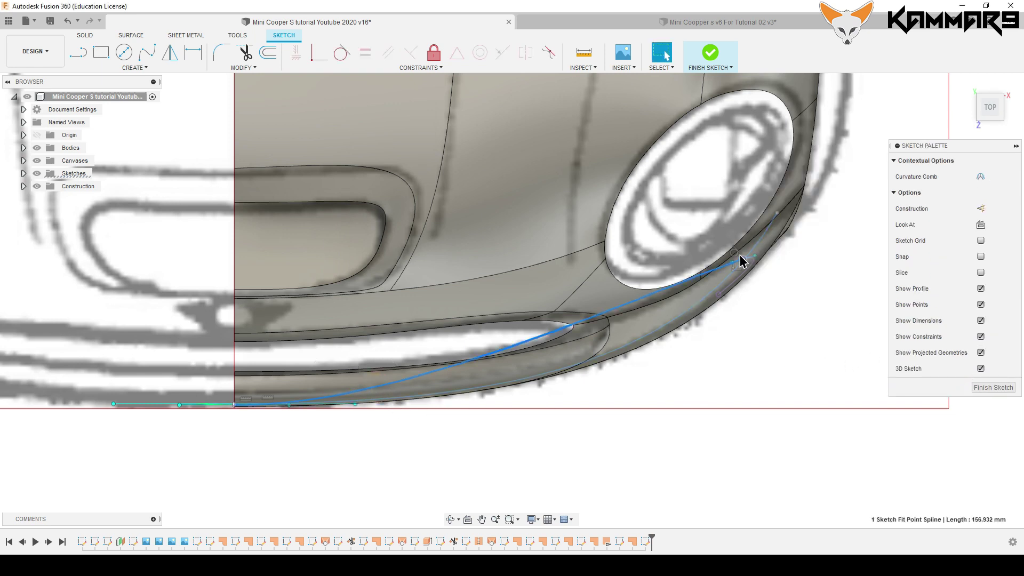
left_click(989, 121)
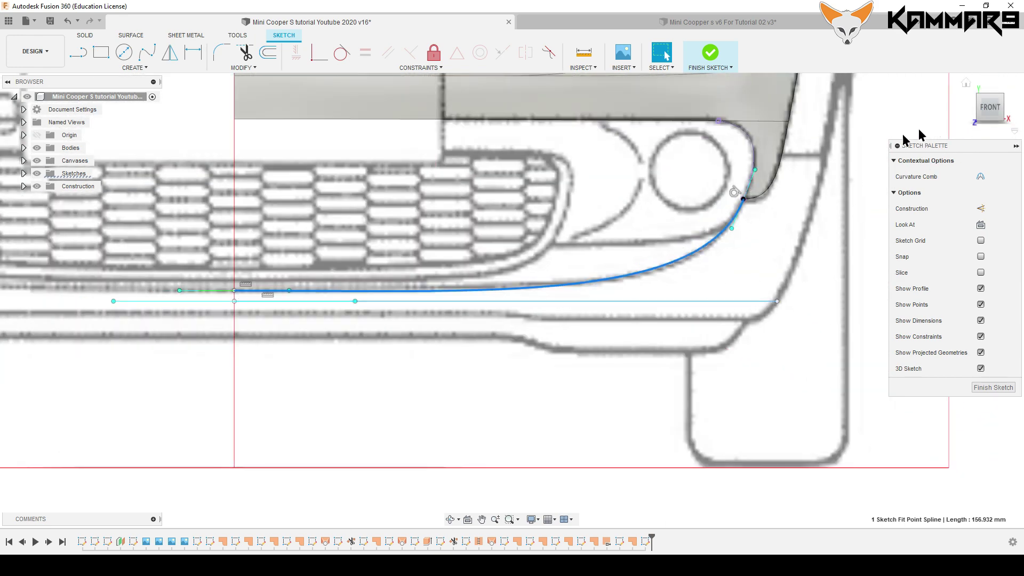
left_click(735, 195)
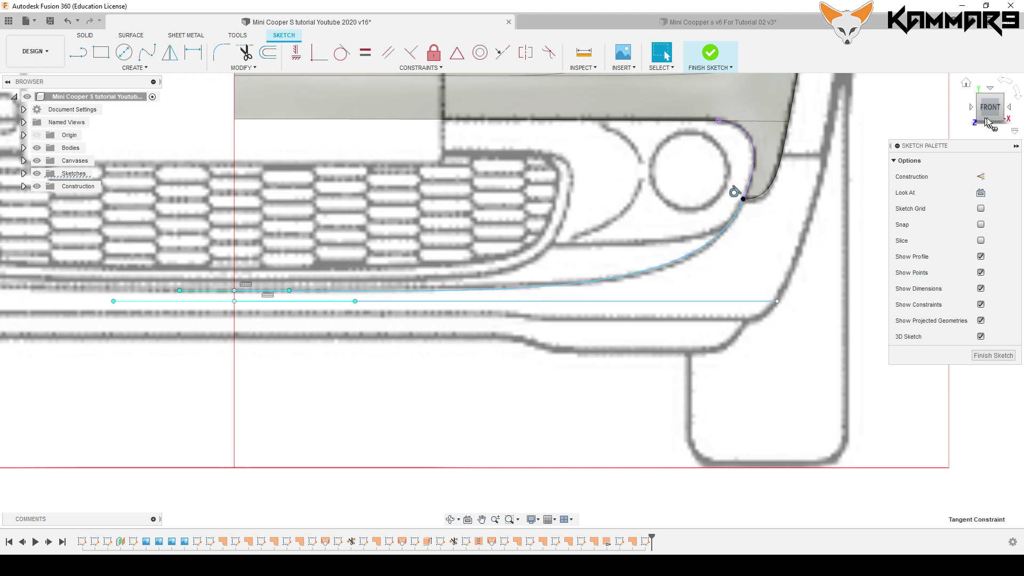
left_click(1008, 111)
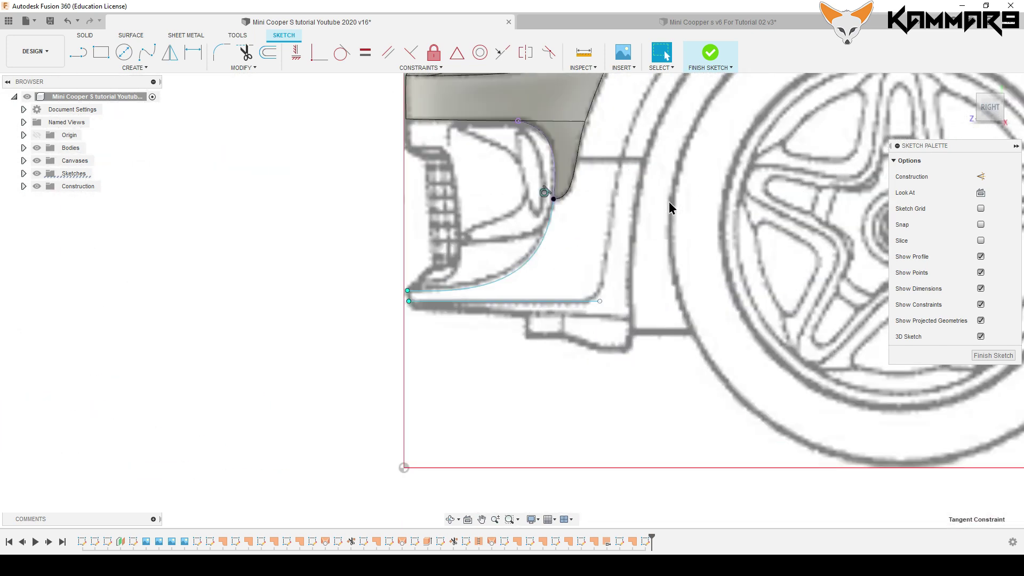
scroll(492, 237, "up", 2)
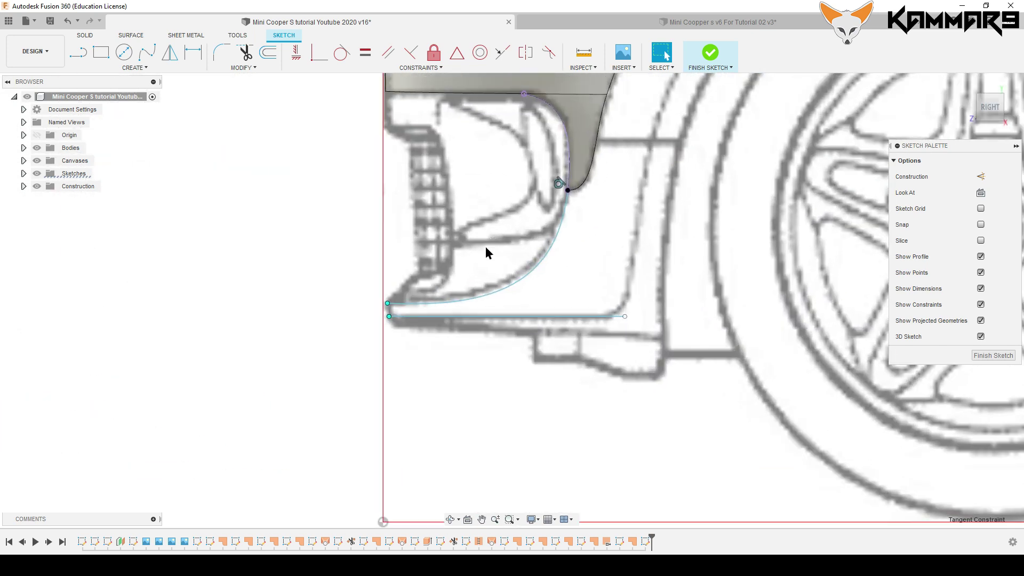
Step: Inspect the corner spline's shape from the side, an orbited angle and above
left_click(487, 295)
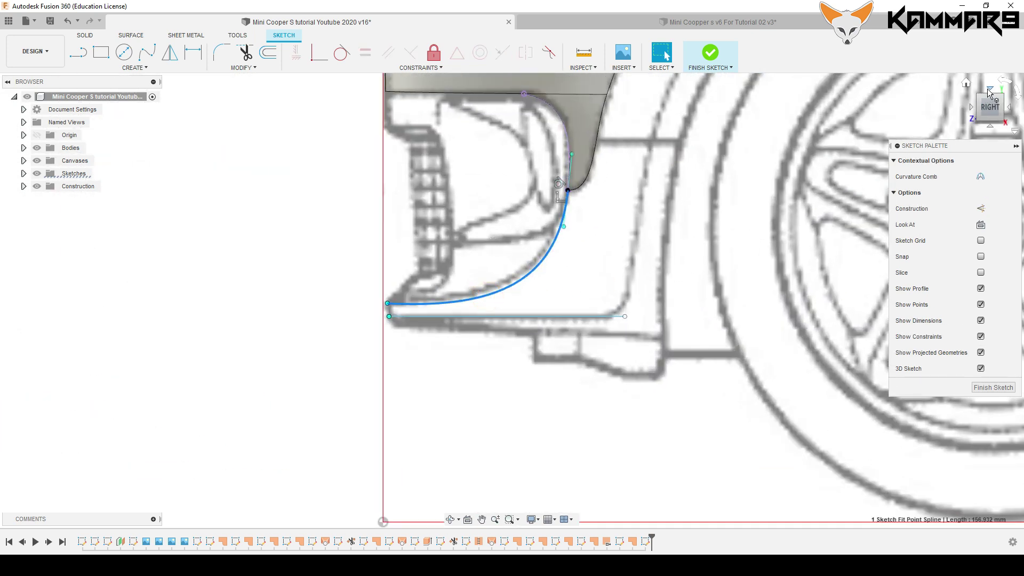
middle_click_drag(901, 135, 690, 215, "shift")
middle_click_drag(552, 255, 545, 313, "shift")
scroll(545, 313, "up", 5)
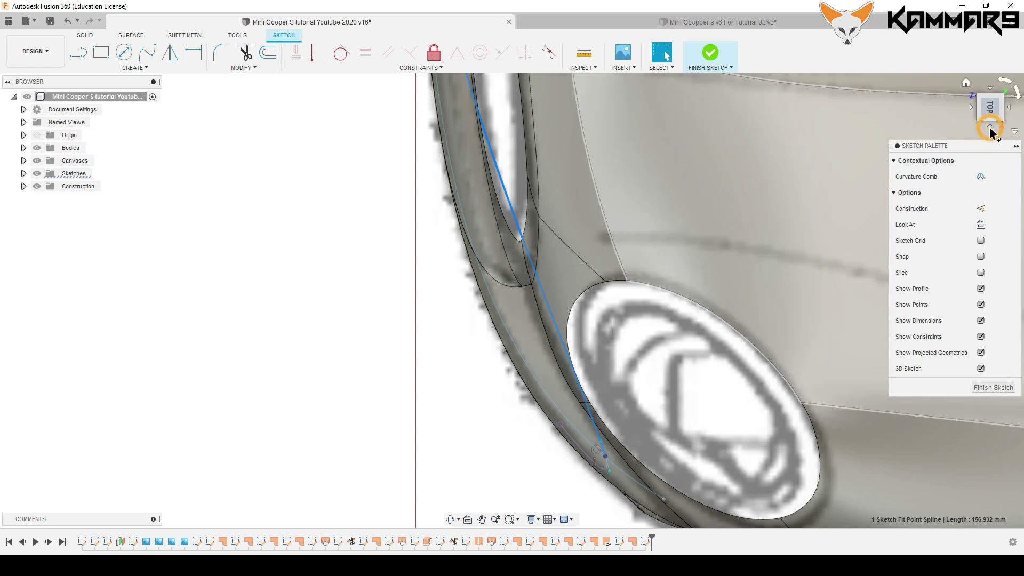
left_click(989, 127)
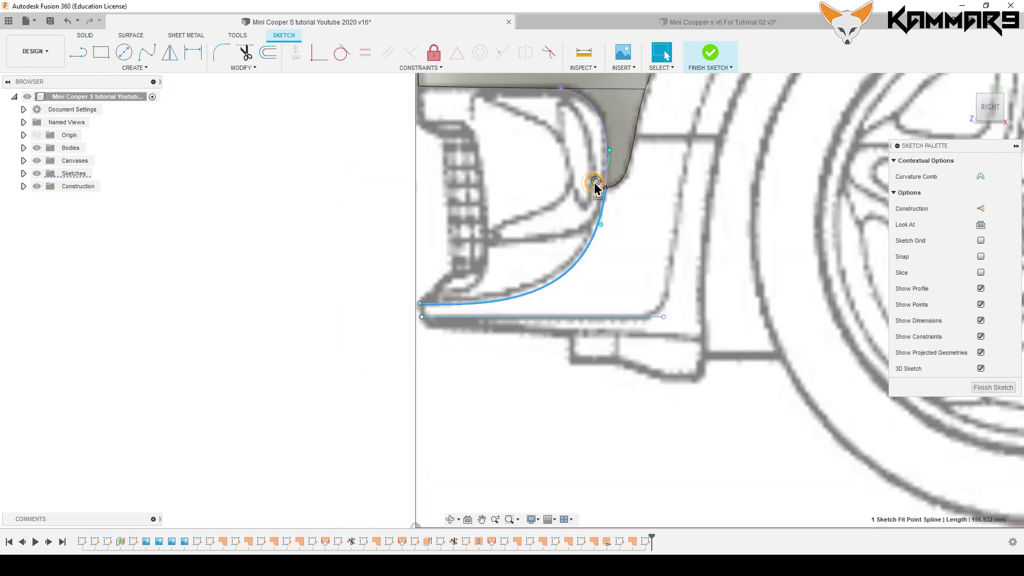
left_click(595, 180)
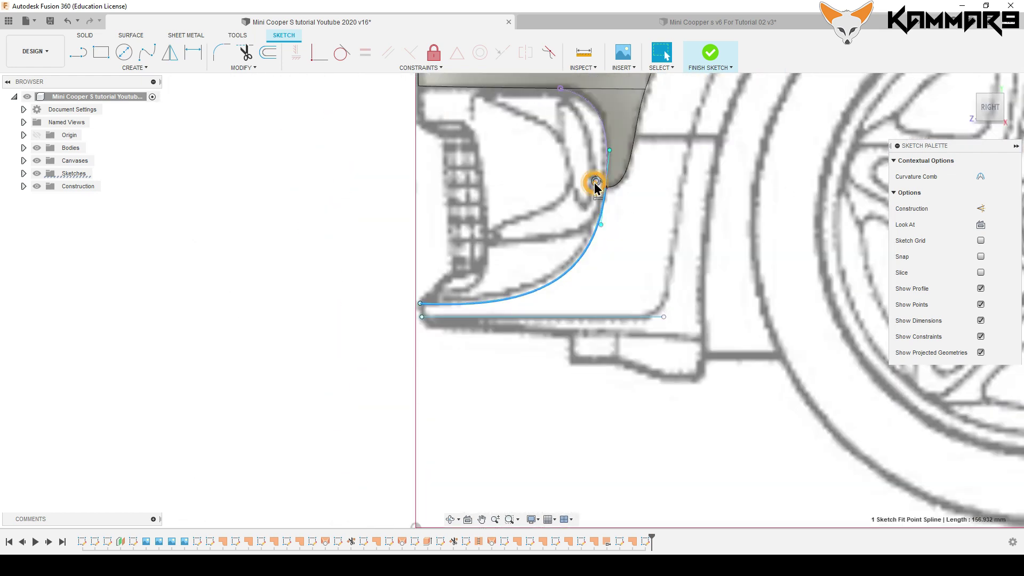
left_click(599, 213)
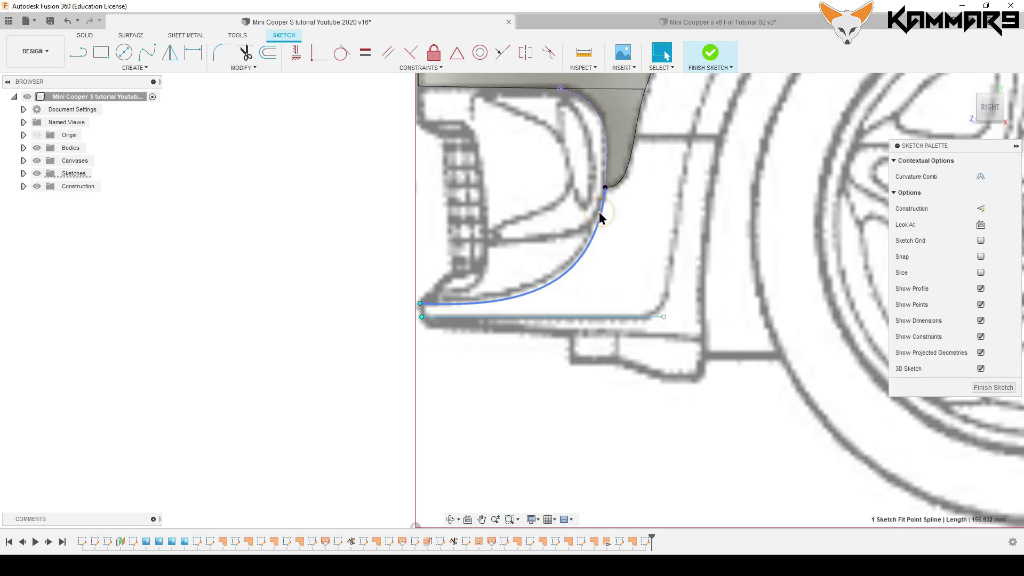
left_click(989, 88)
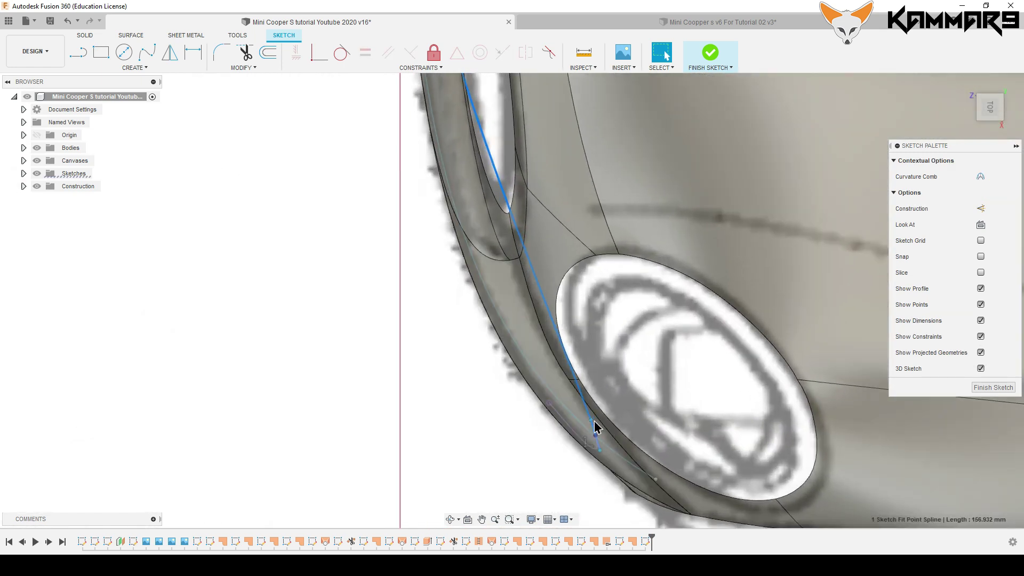
Step: Start moving a corner spline point, pulling it toward the body edge in top view
key("Escape")
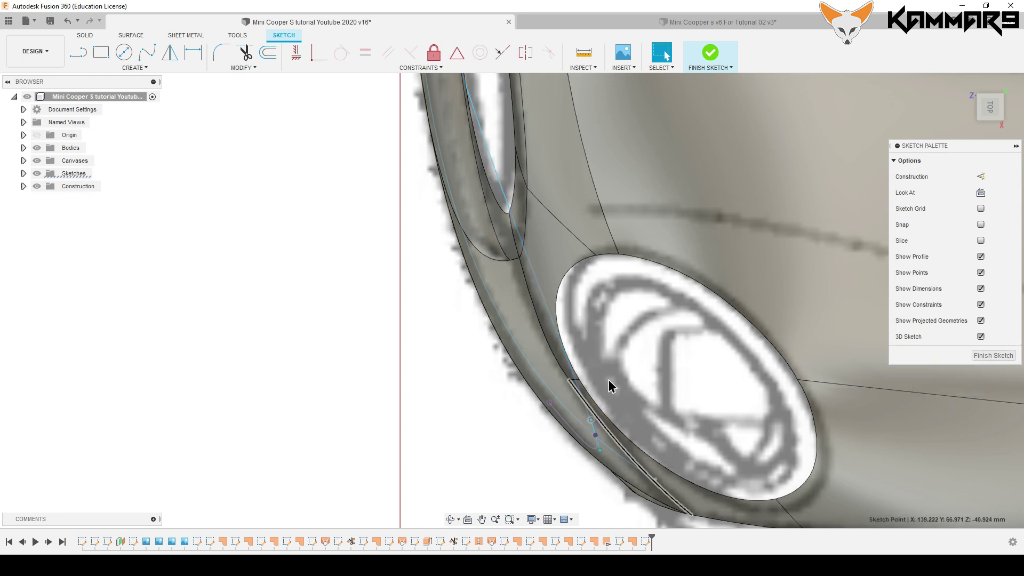
key("m")
left_click(591, 419)
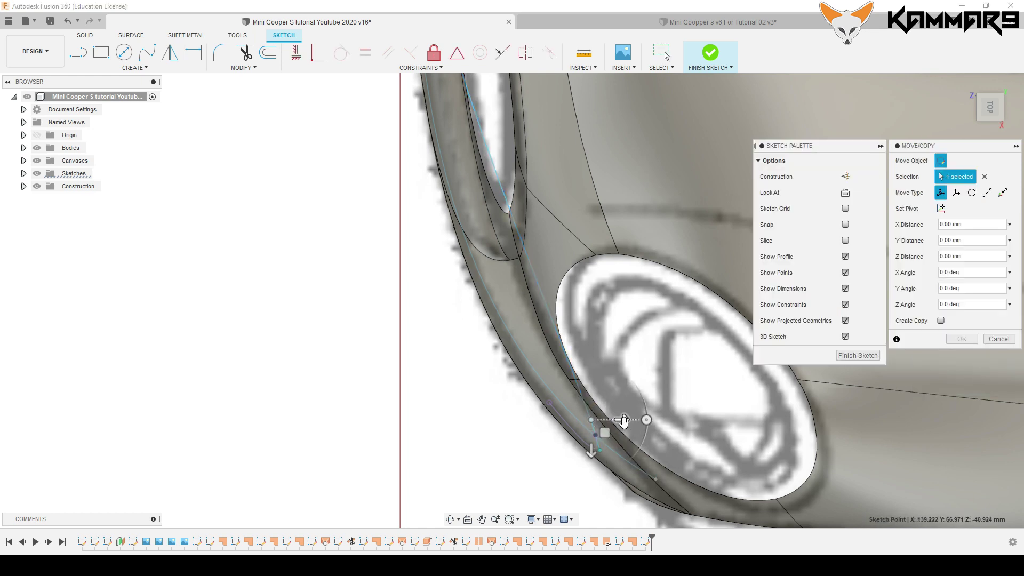
left_click_drag(623, 420, 619, 420)
scroll(620, 363, "down", 2)
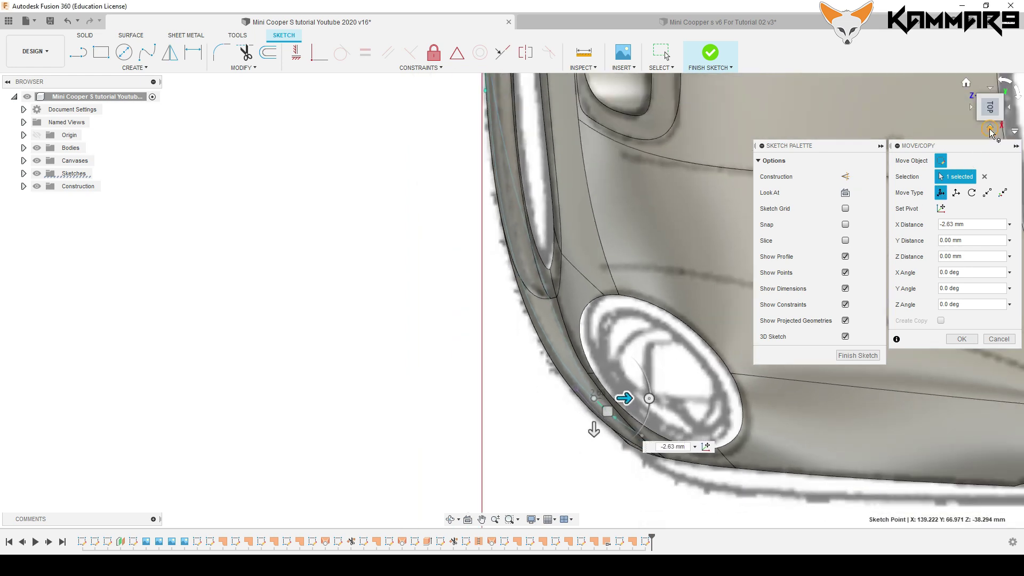
Step: Adjust the spline point further in the side and front views
left_click(989, 129)
scroll(639, 254, "up", 5)
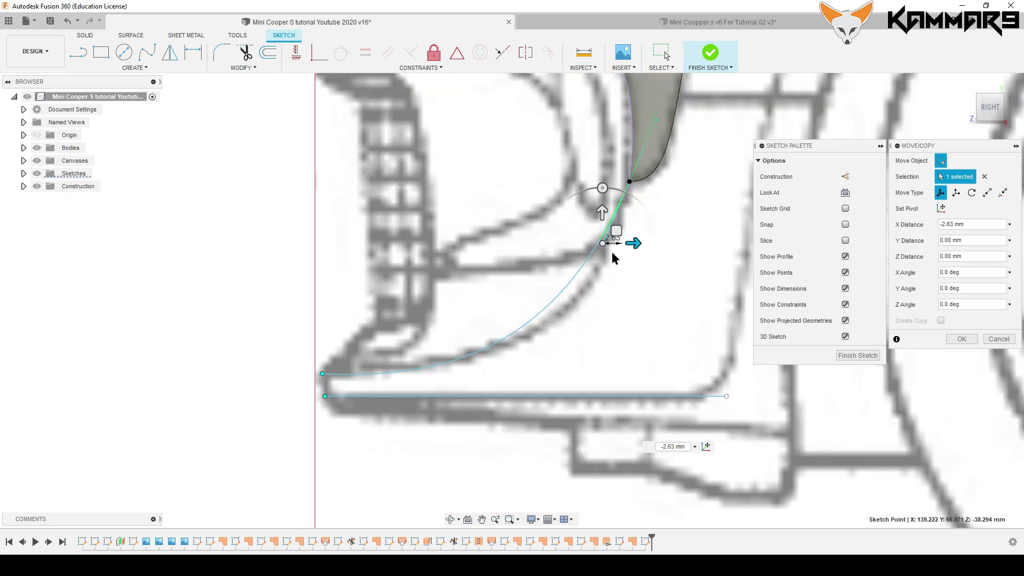
left_click_drag(616, 230, 633, 228)
middle_click_drag(647, 238, 389, 306, "shift")
scroll(587, 286, "down", 3)
scroll(624, 272, "up", 2)
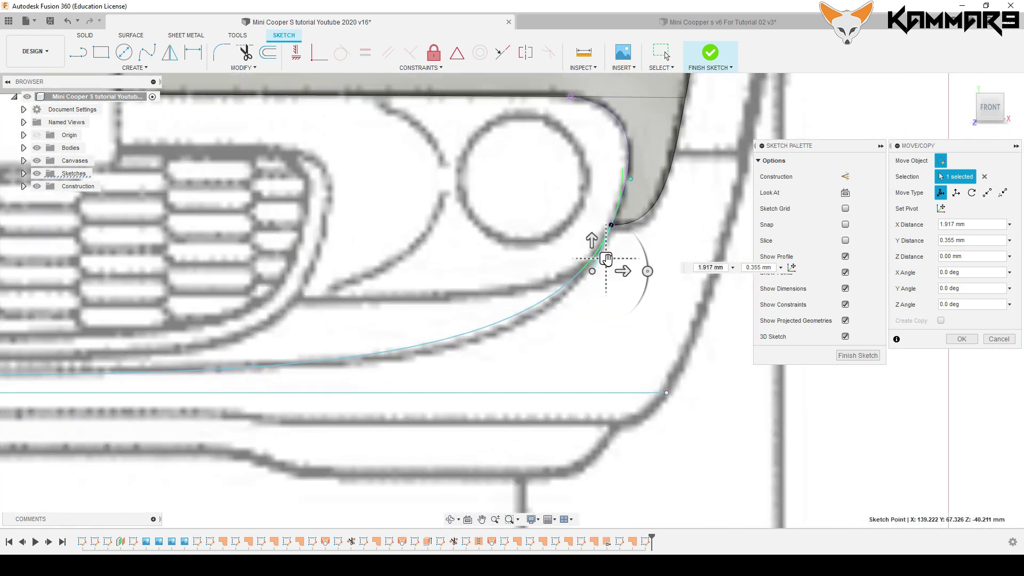
left_click_drag(606, 258, 611, 258)
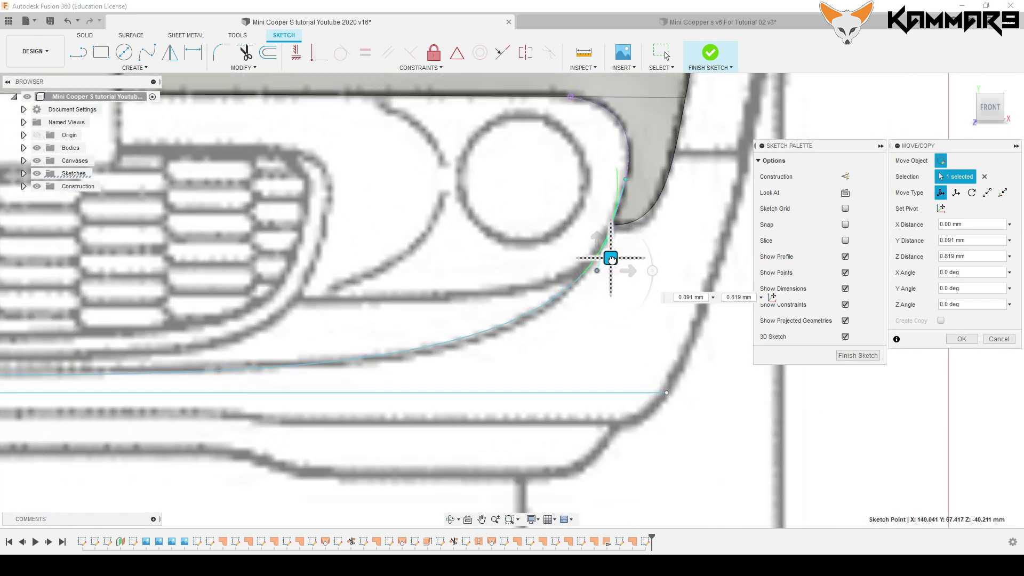
Step: Check the adjusted point from above and confirm its move
left_click(983, 96)
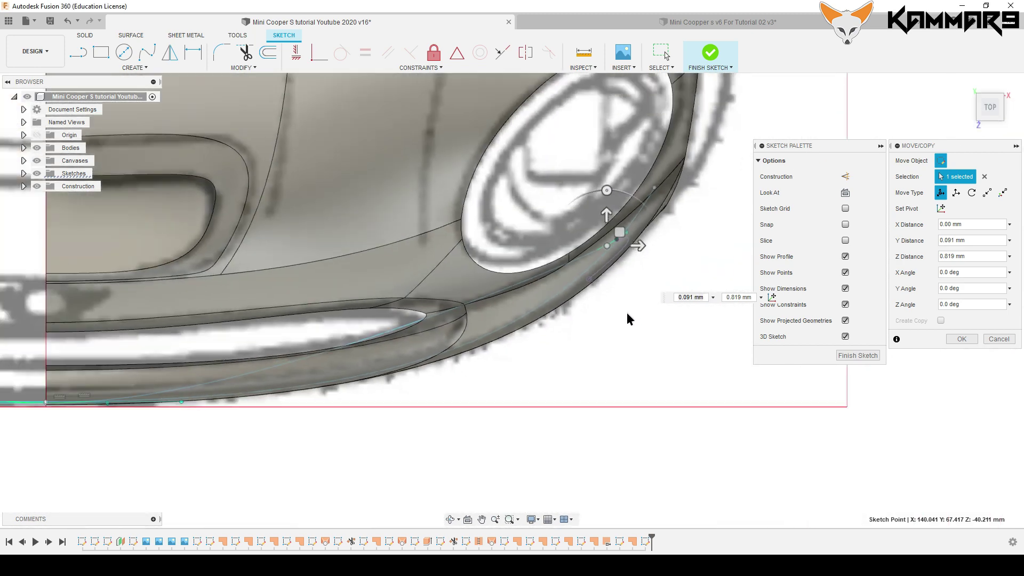
scroll(487, 319, "down", 2)
scroll(411, 354, "up", 2)
scroll(660, 351, "down", 2)
scroll(372, 406, "up", 3)
scroll(372, 406, "up", 2)
left_click(961, 339)
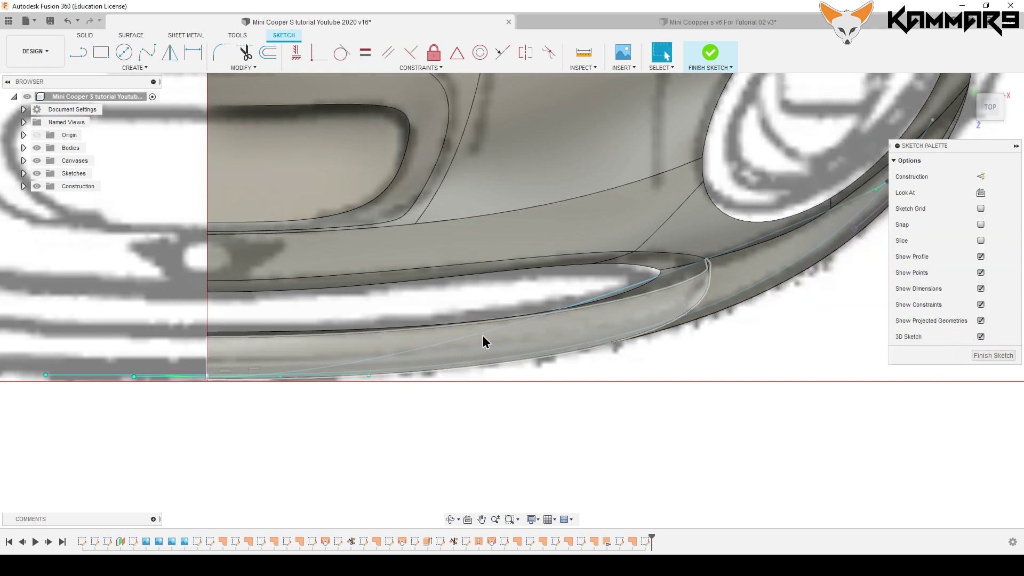
Step: Check the 157.034 mm lower spline in front view and pick the fit point on the bottom line
left_click(483, 337)
scroll(563, 398, "down", 1)
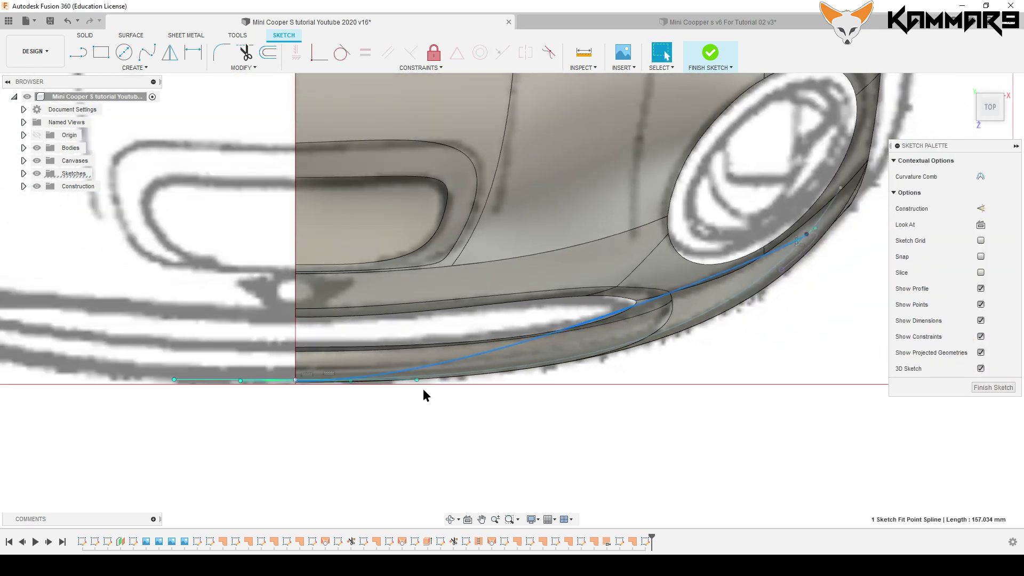
scroll(423, 390, "up", 2)
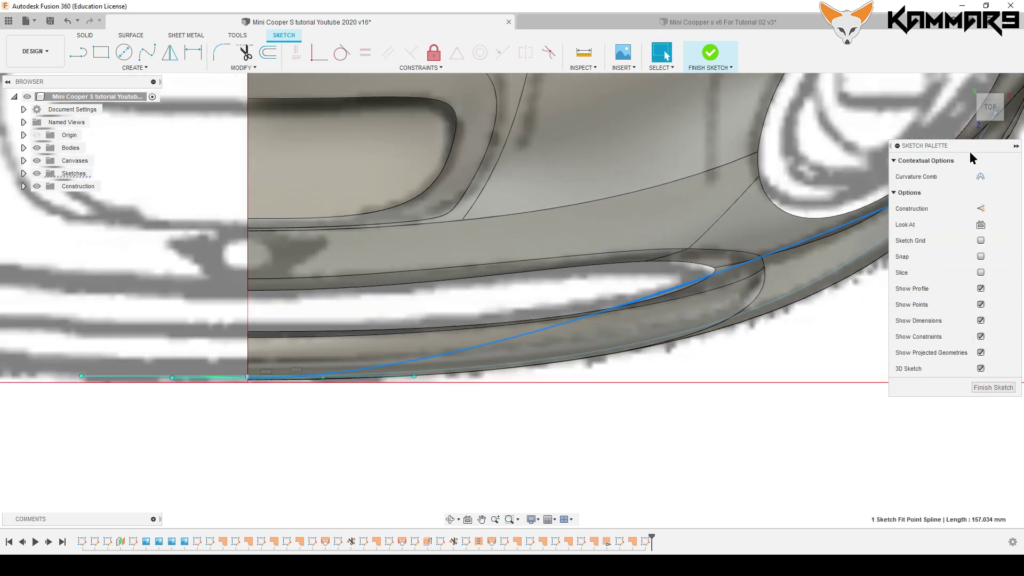
left_click(993, 129)
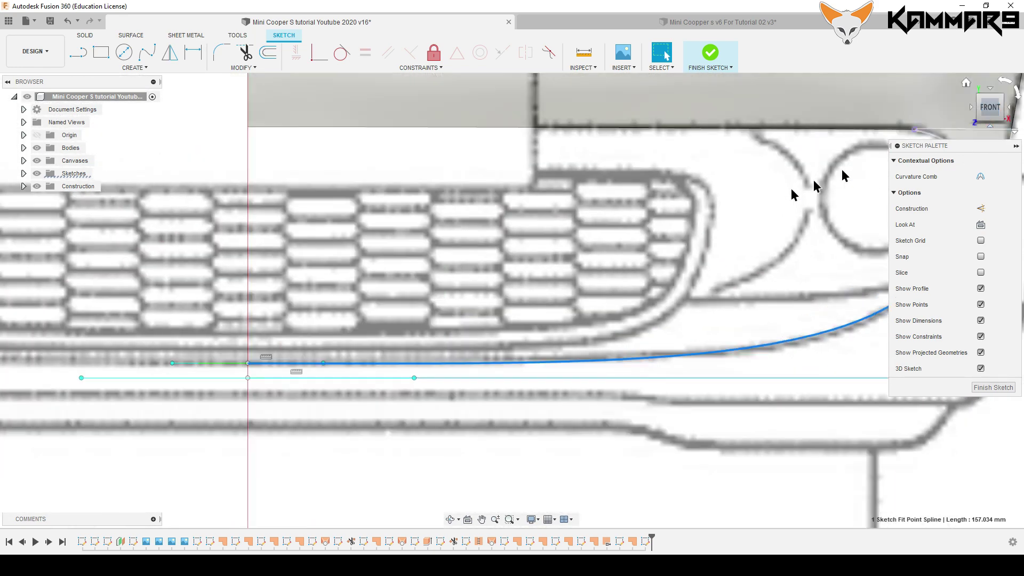
scroll(464, 289, "down", 2)
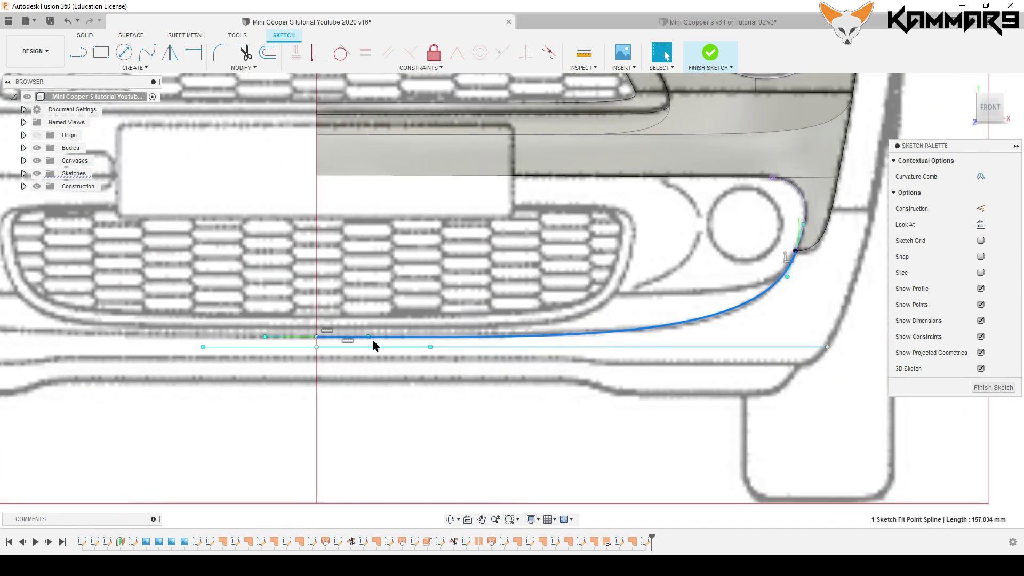
left_click(369, 337)
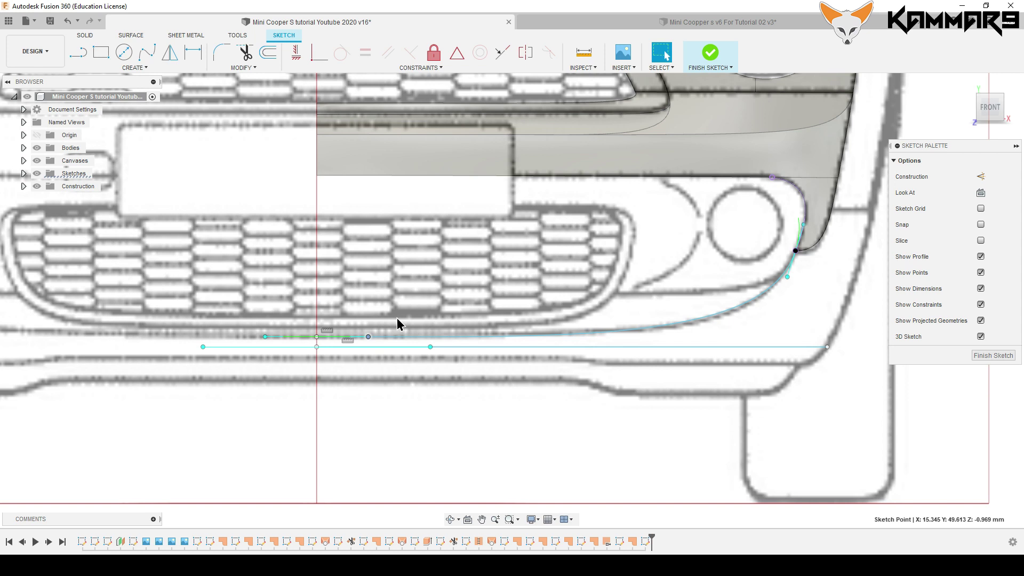
Step: Slide the bottom-line fit point outward along Z with Move/Copy
key("m")
left_click_drag(395, 336, 429, 336)
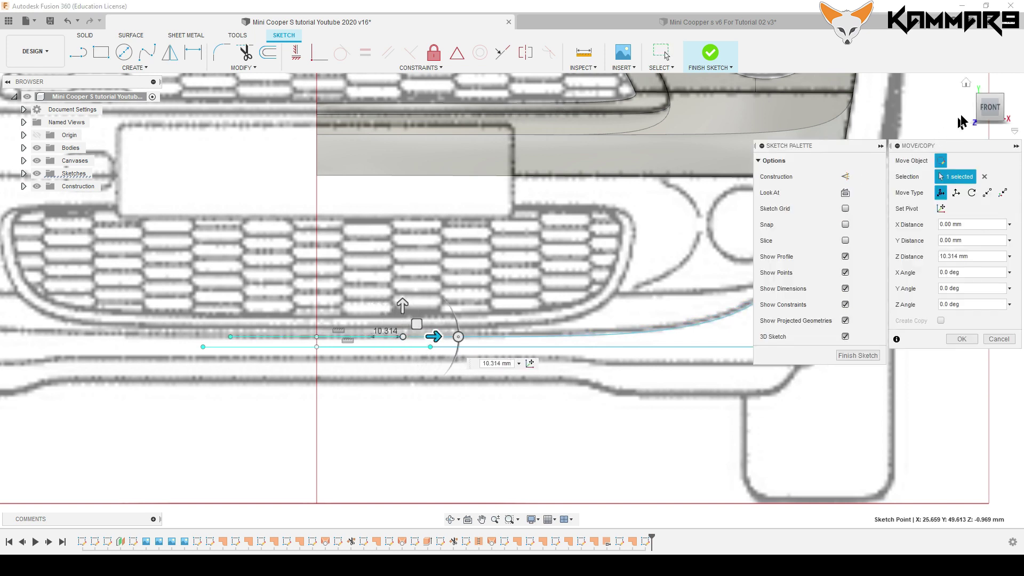
left_click(995, 92)
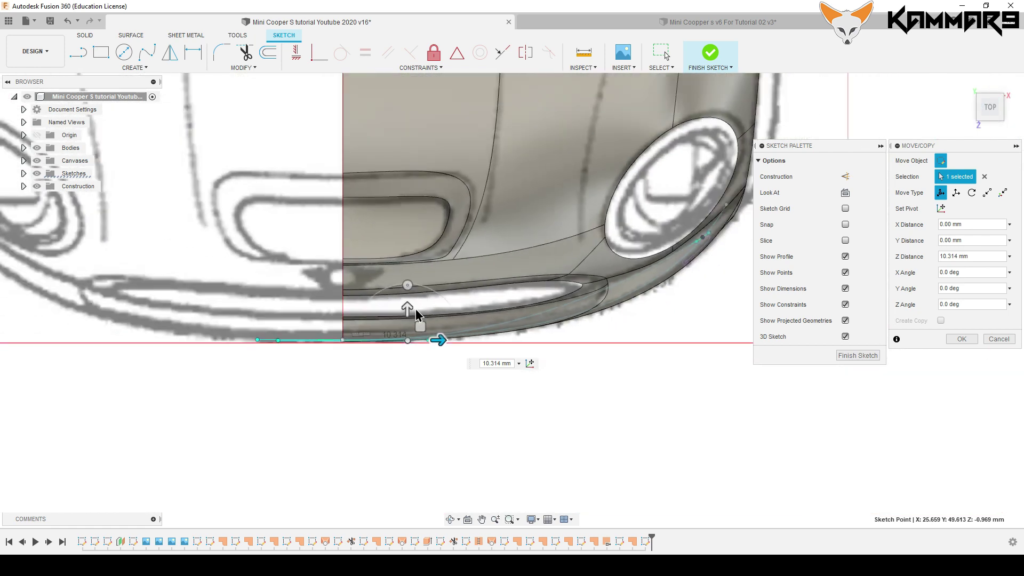
scroll(544, 322, "up", 2)
left_click_drag(396, 339, 412, 342)
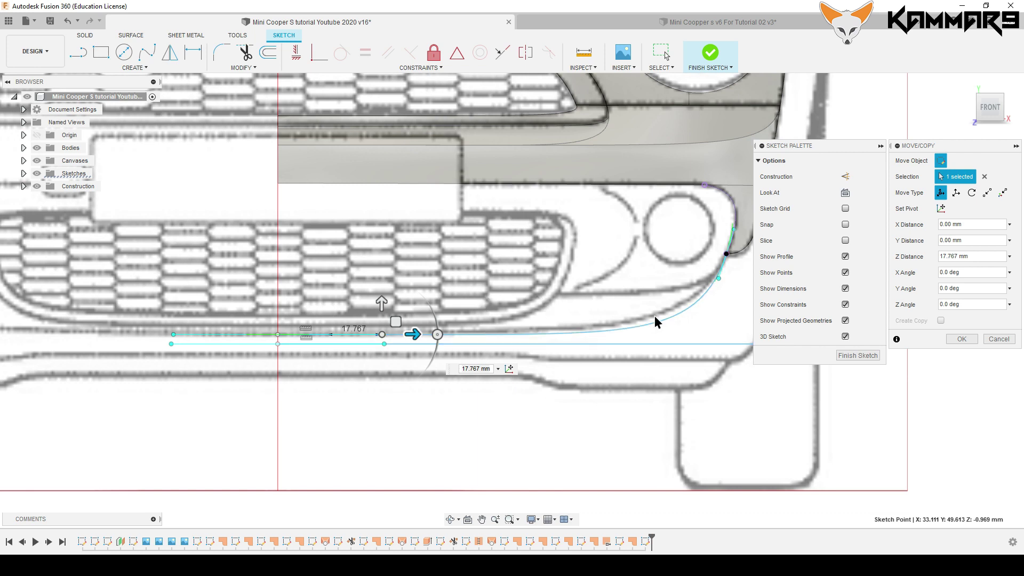
scroll(732, 287, "up", 3)
Step: Move the corner point 0.948 mm in X and -0.632 mm in Y, checking several views
left_click(705, 276)
left_click_drag(720, 264, 720, 252)
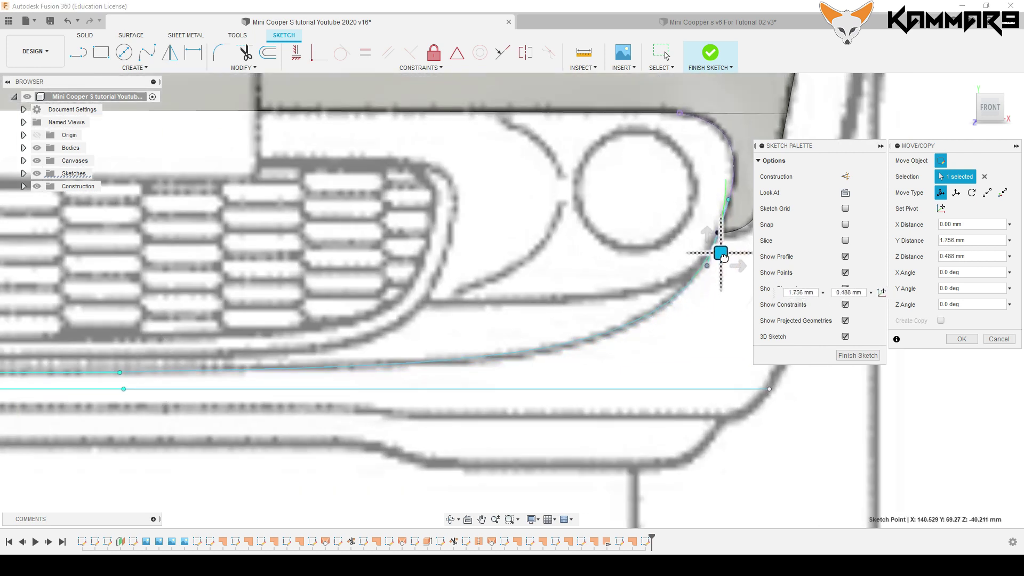
left_click(985, 90)
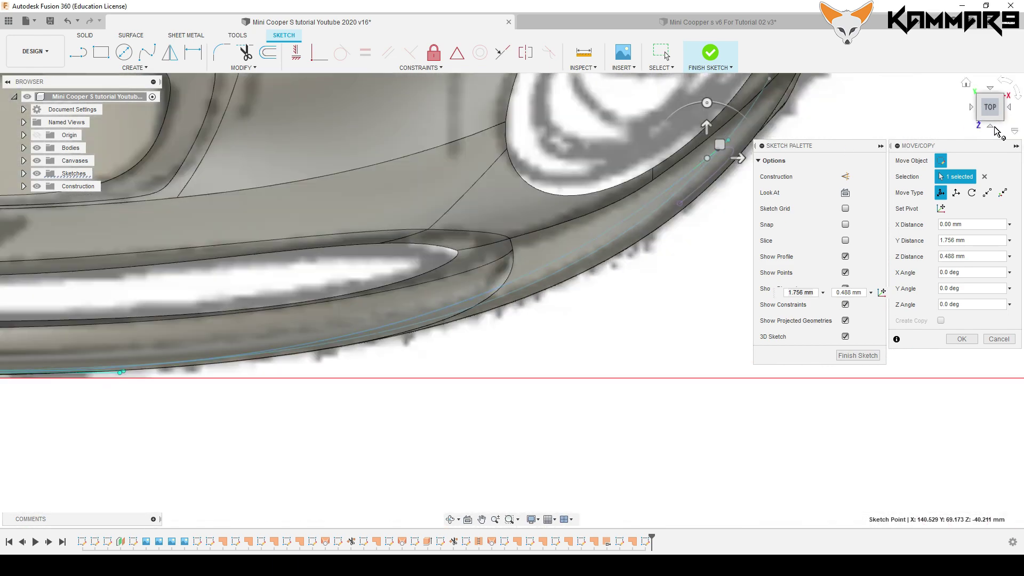
left_click(992, 132)
left_click(1009, 110)
scroll(652, 270, "up", 2)
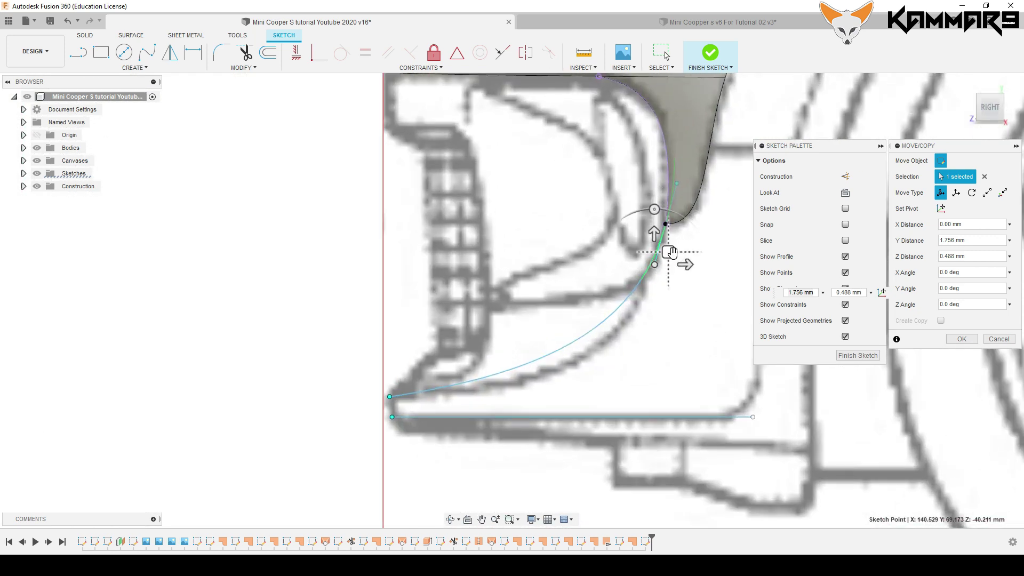
left_click_drag(670, 253, 677, 256)
left_click(989, 87)
scroll(714, 171, "down", 5)
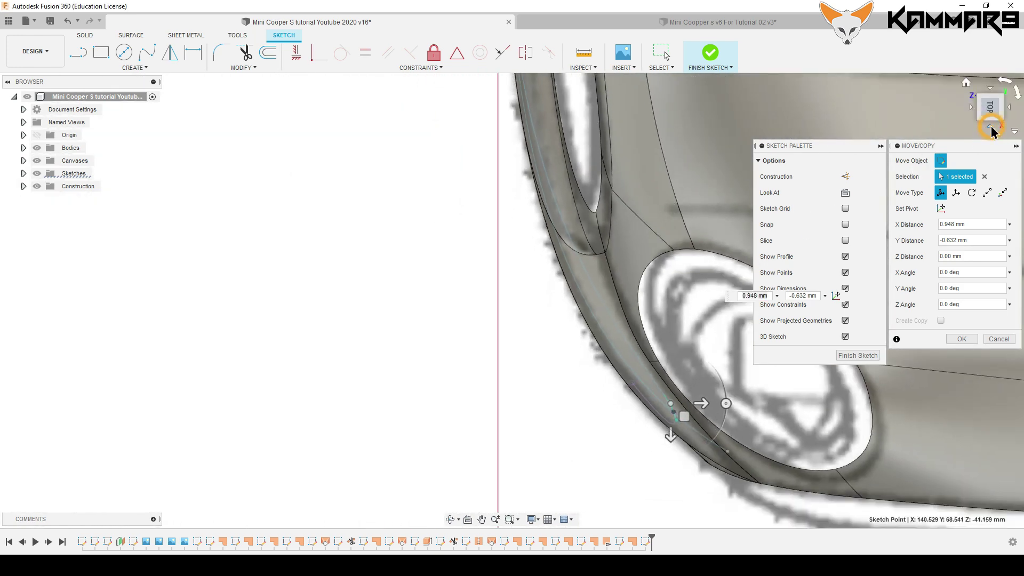
left_click(991, 128)
left_click(969, 109)
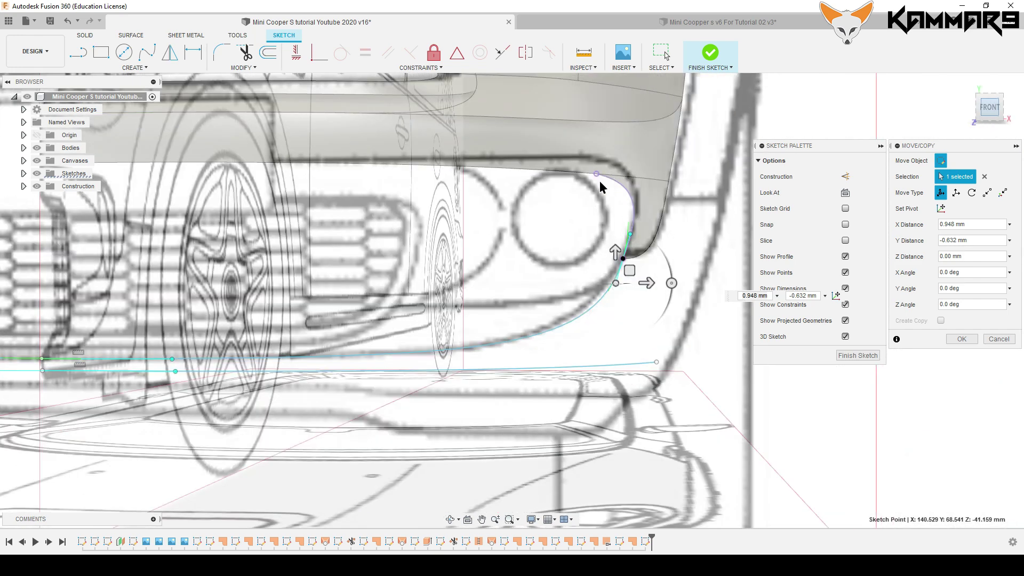
left_click(961, 338)
Step: Select the lower bumper spline, now 168.812 mm long, and view it from above
scroll(676, 281, "down", 3)
left_click(557, 350)
left_click(989, 85)
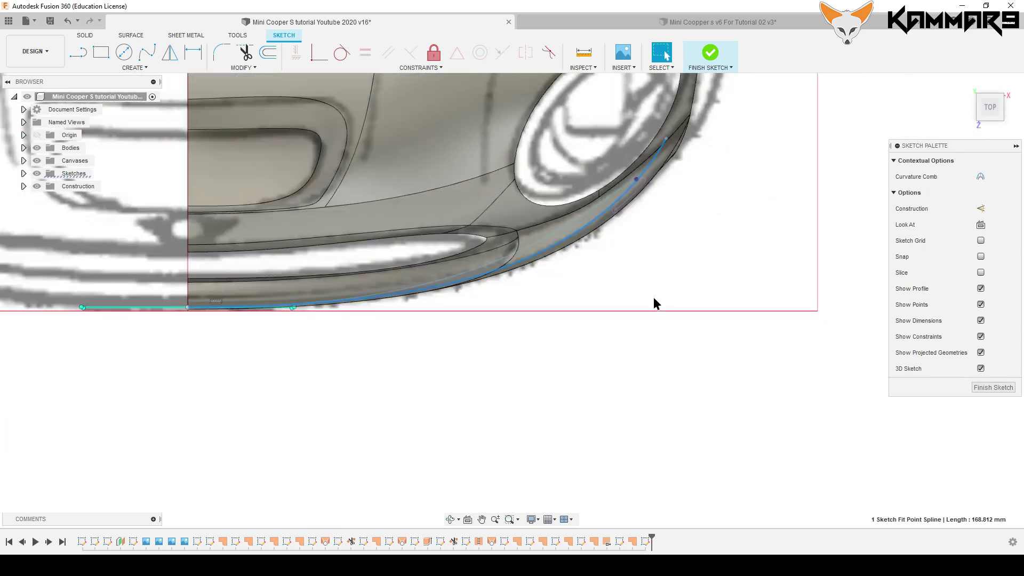
scroll(656, 235, "down", 2)
middle_click_drag(668, 250, 352, 219, "shift")
scroll(353, 216, "up", 2)
scroll(402, 193, "up", 1)
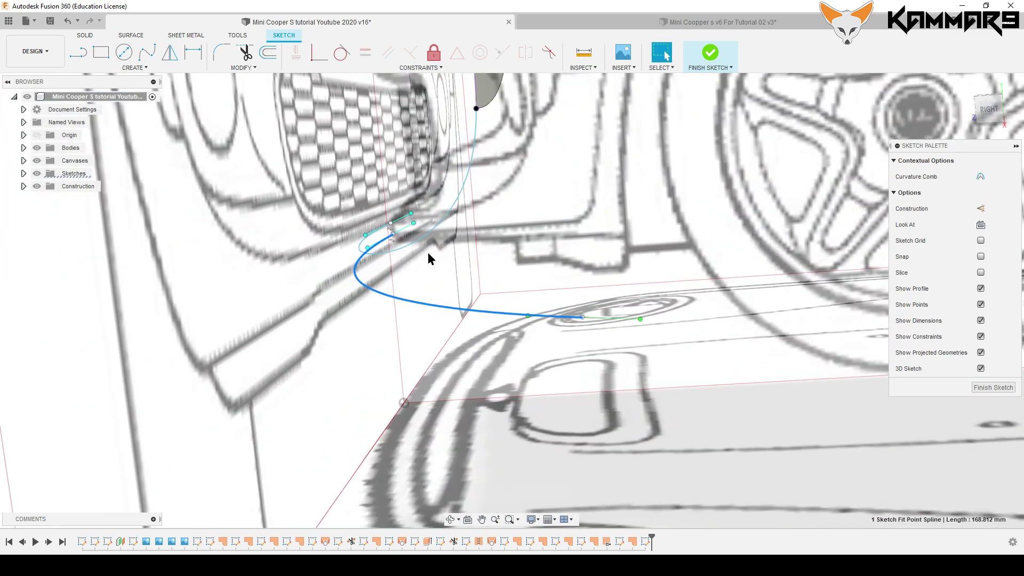
scroll(430, 260, "down", 2)
middle_click_drag(429, 260, 479, 230, "shift")
scroll(516, 256, "up", 2)
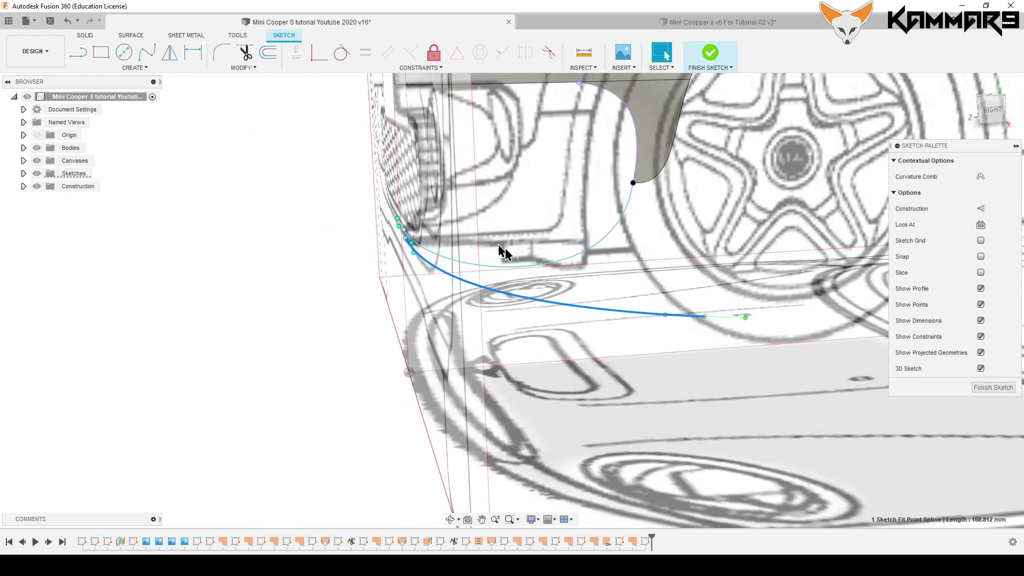
left_click(994, 119)
scroll(427, 479, "down", 3)
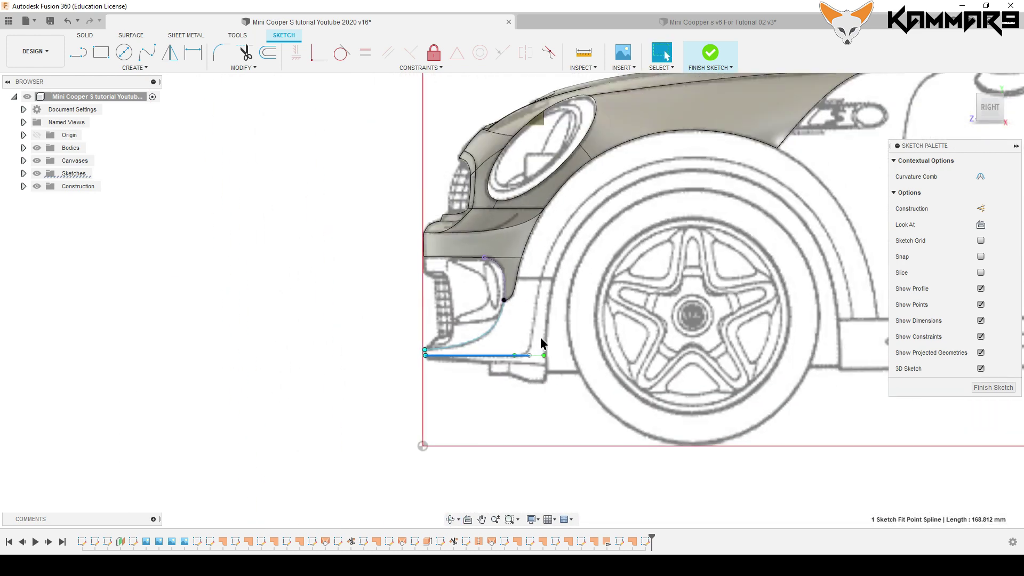
scroll(385, 218, "up", 2)
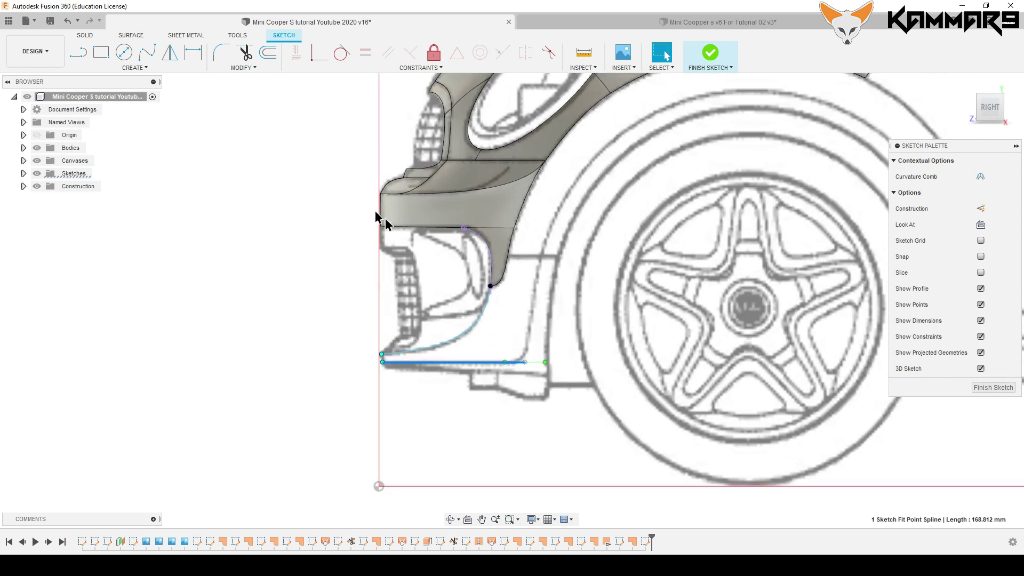
Step: Draw a fit-point spline from the snap point down to the bottom curve's endpoint
left_click(147, 51)
scroll(406, 288, "down", 2)
scroll(530, 229, "up", 4)
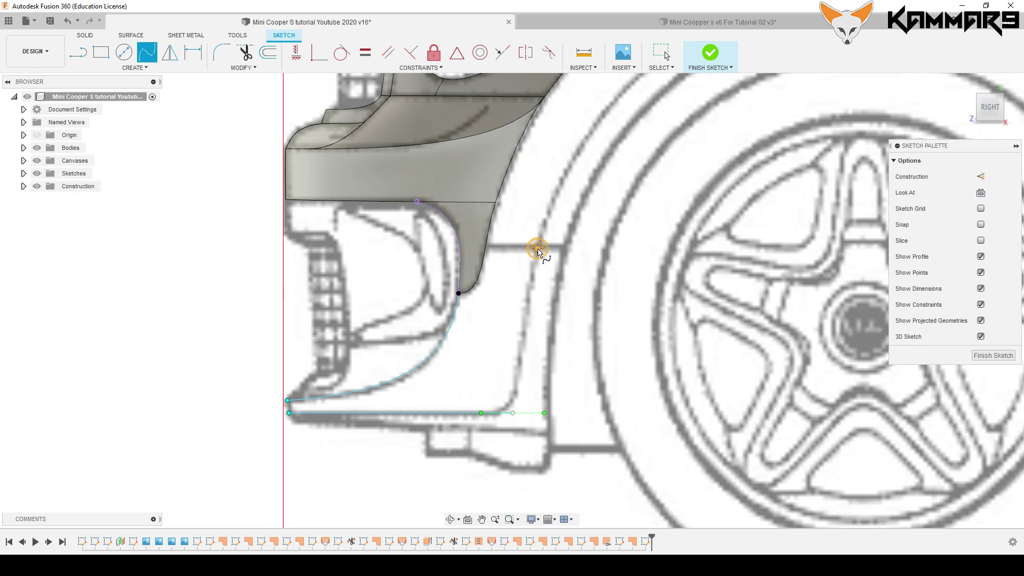
left_click(537, 248)
scroll(522, 336, "down", 5)
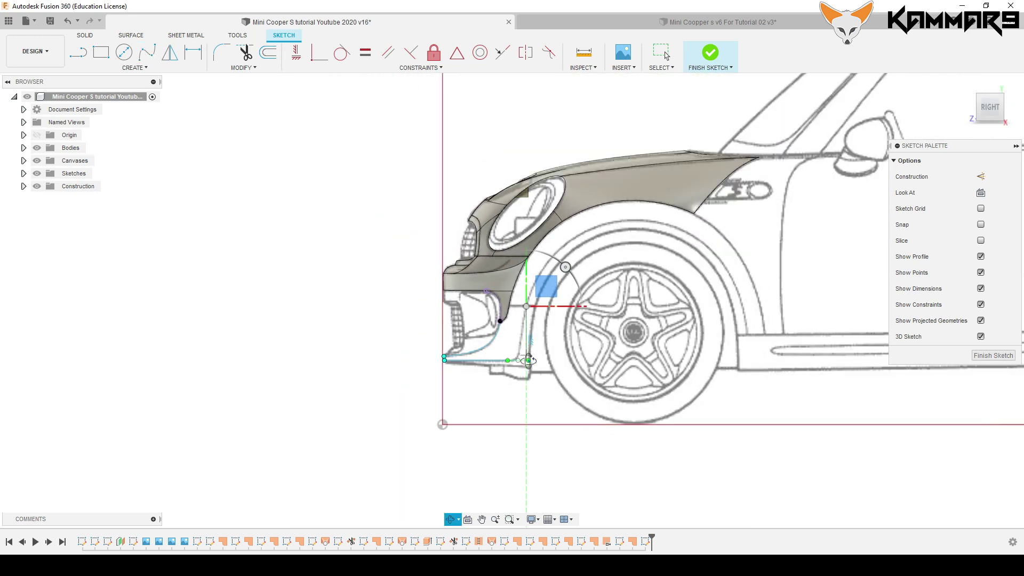
scroll(528, 361, "up", 5)
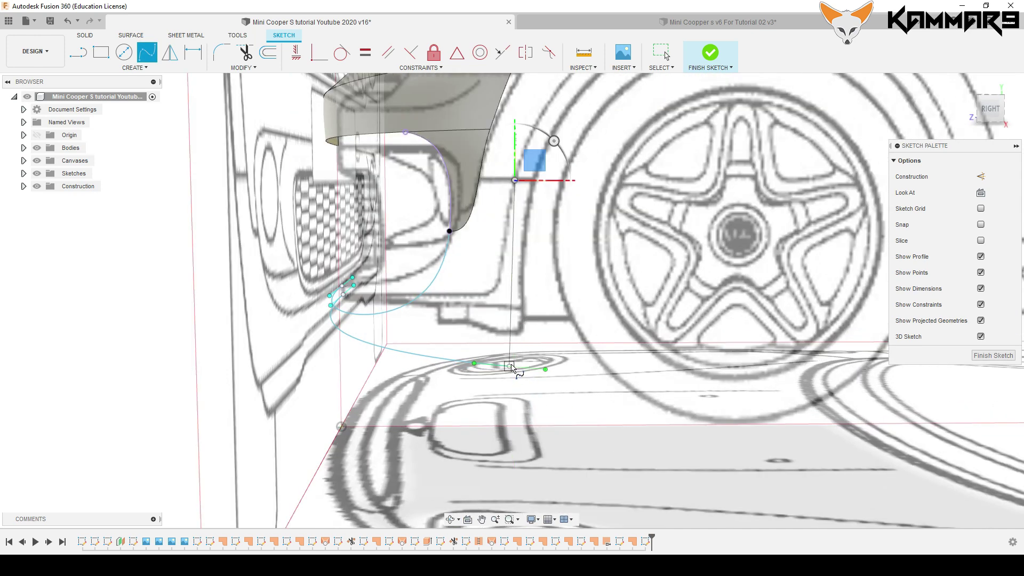
left_click(510, 367)
key("Escape")
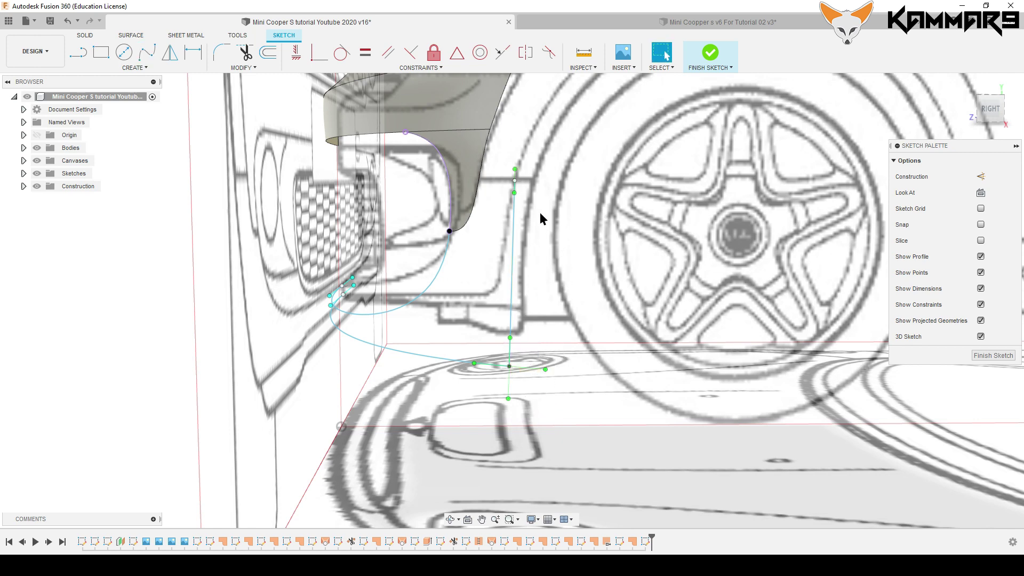
Step: Select the new spline's upper point and check it from the right and front views
left_click(515, 180)
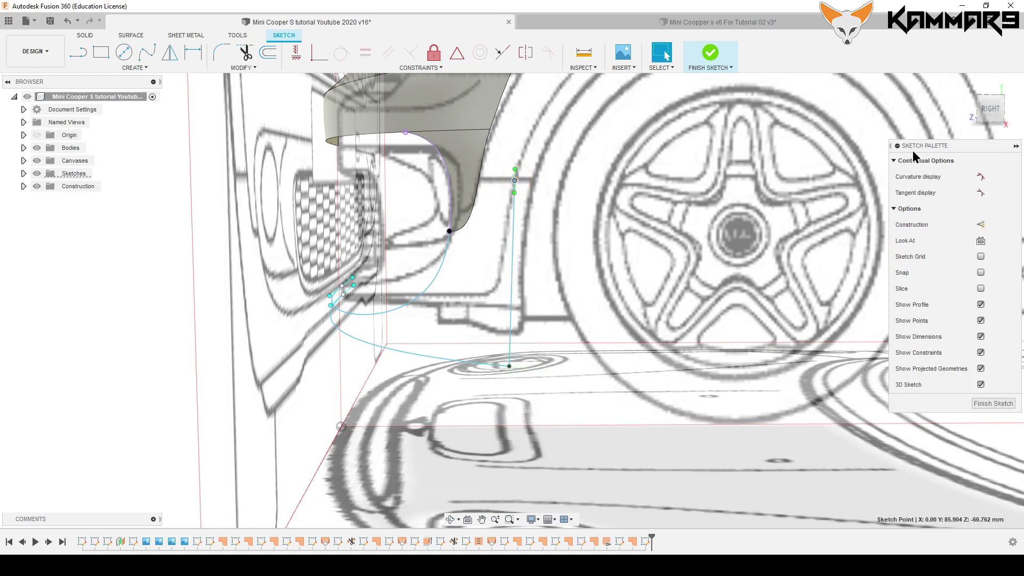
left_click(988, 116)
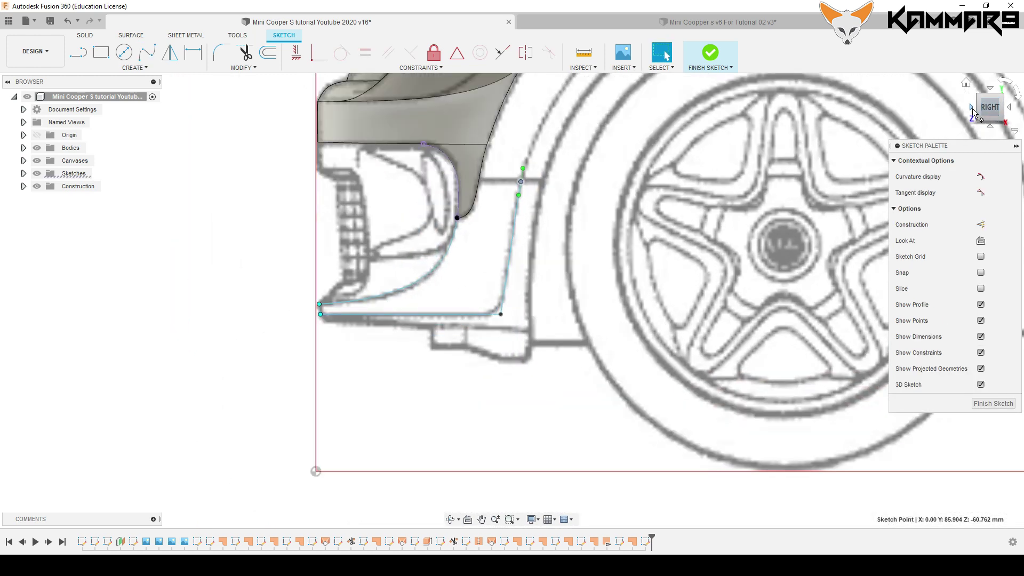
left_click(971, 109)
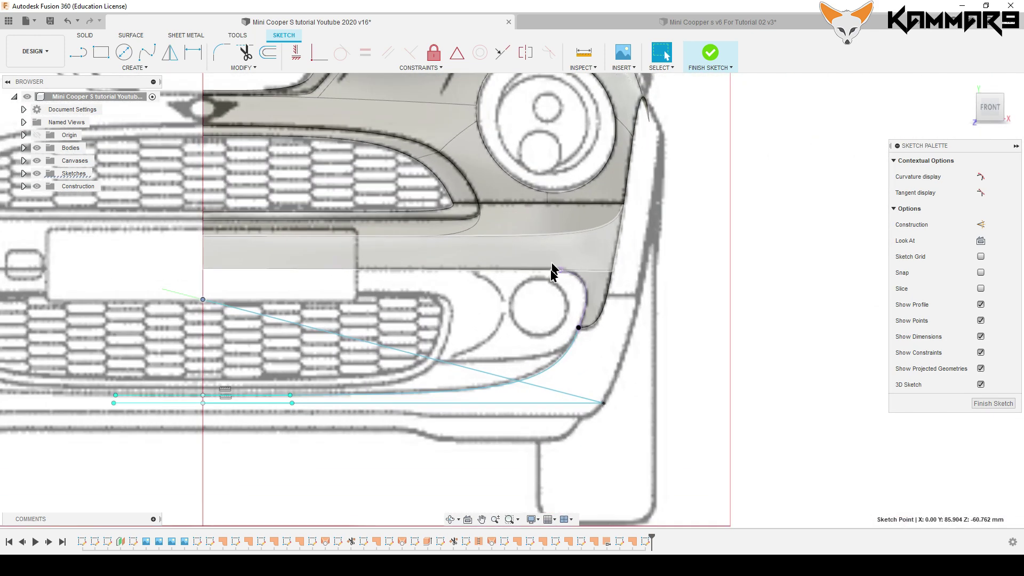
Step: Shift the selected spline point sideways onto the blueprint bumper line
key("m")
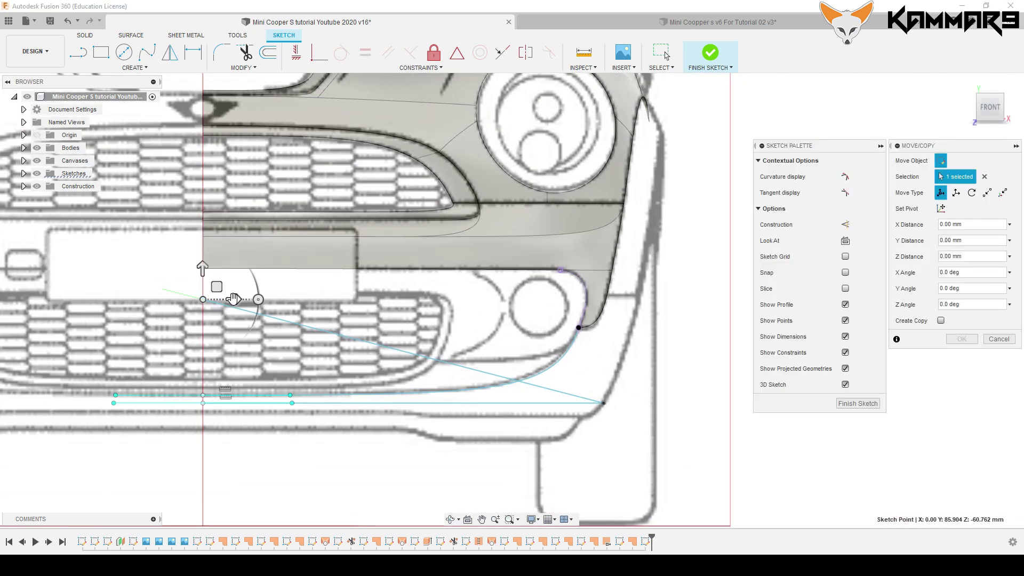
left_click_drag(233, 299, 663, 306)
scroll(663, 306, "up", 5)
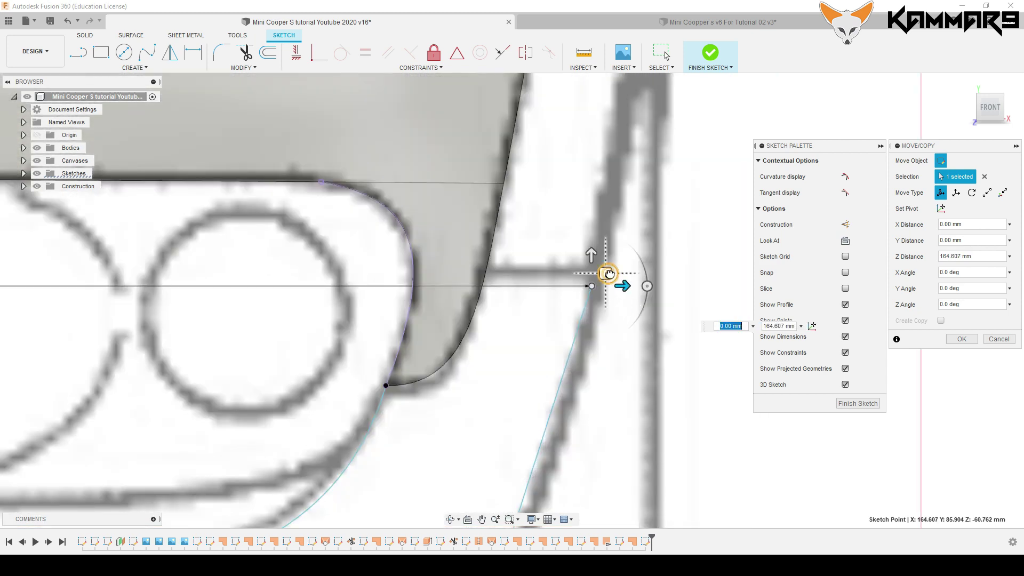
left_click_drag(607, 275, 614, 276)
scroll(545, 320, "down", 5)
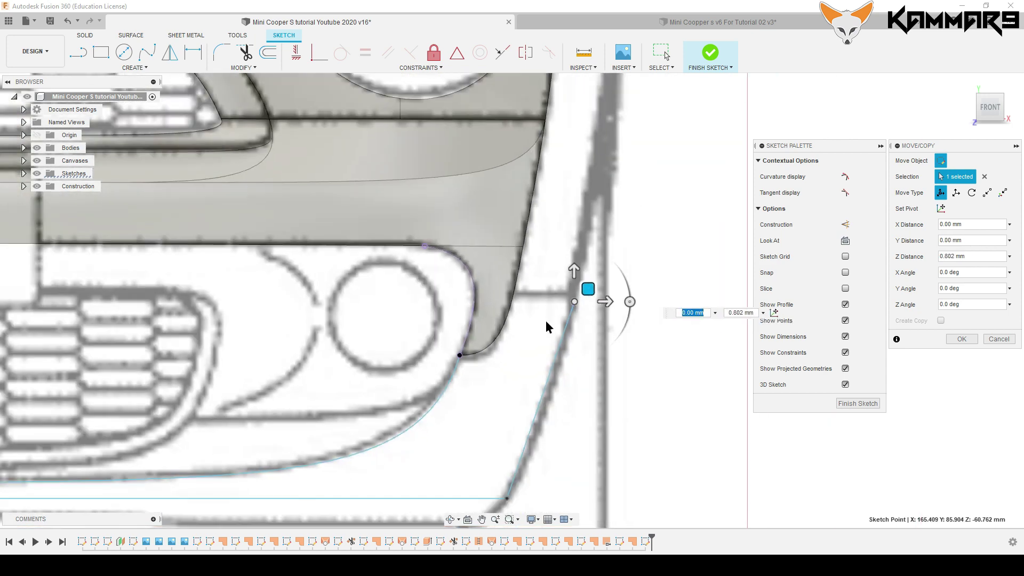
left_click(961, 339)
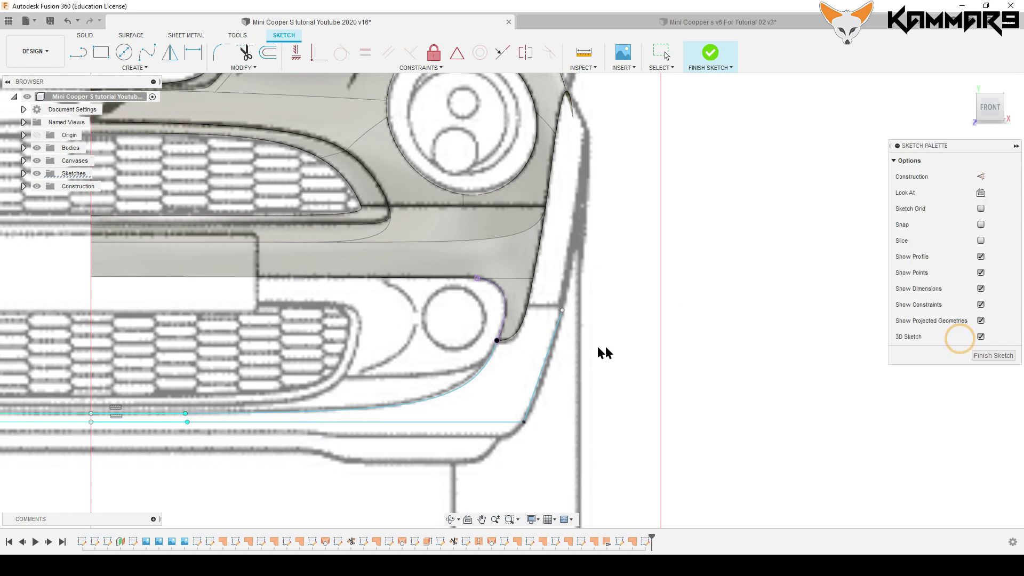
Step: Activate the corner spline point's tangent handle and tilt it upward to match the blueprint
left_click(551, 344)
scroll(542, 388, "up", 2)
scroll(543, 389, "up", 2)
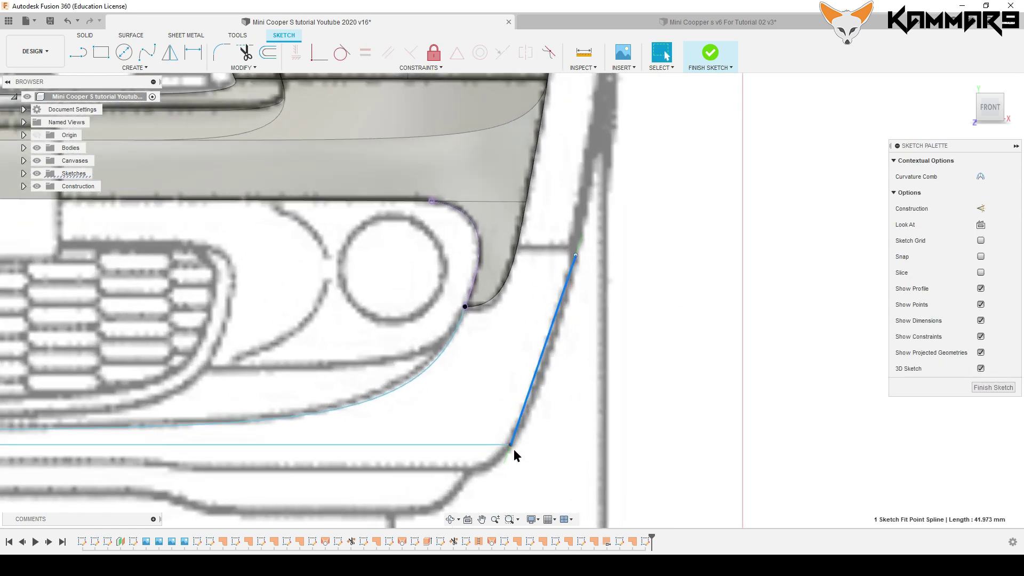
right_click(579, 249)
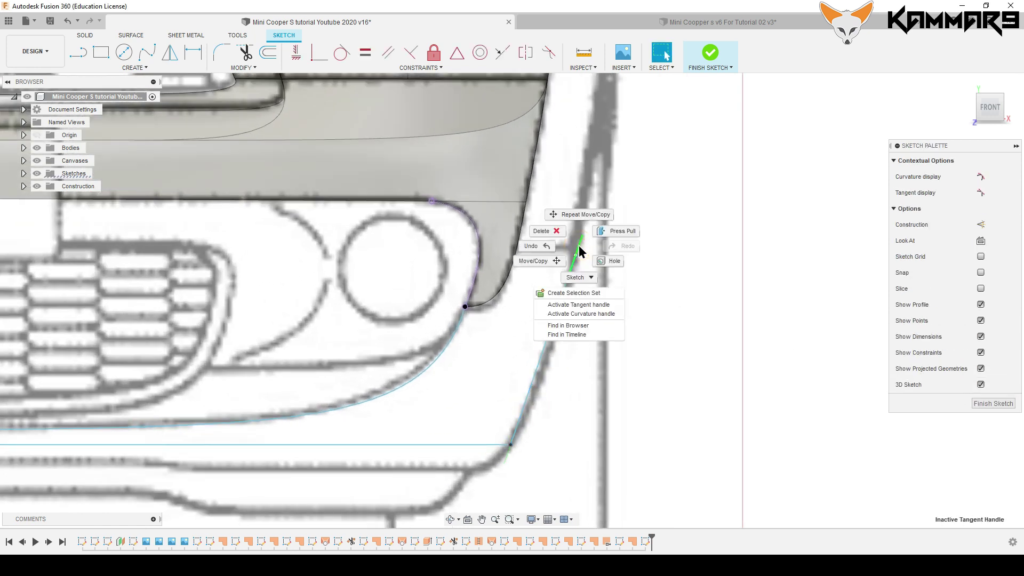
left_click(573, 304)
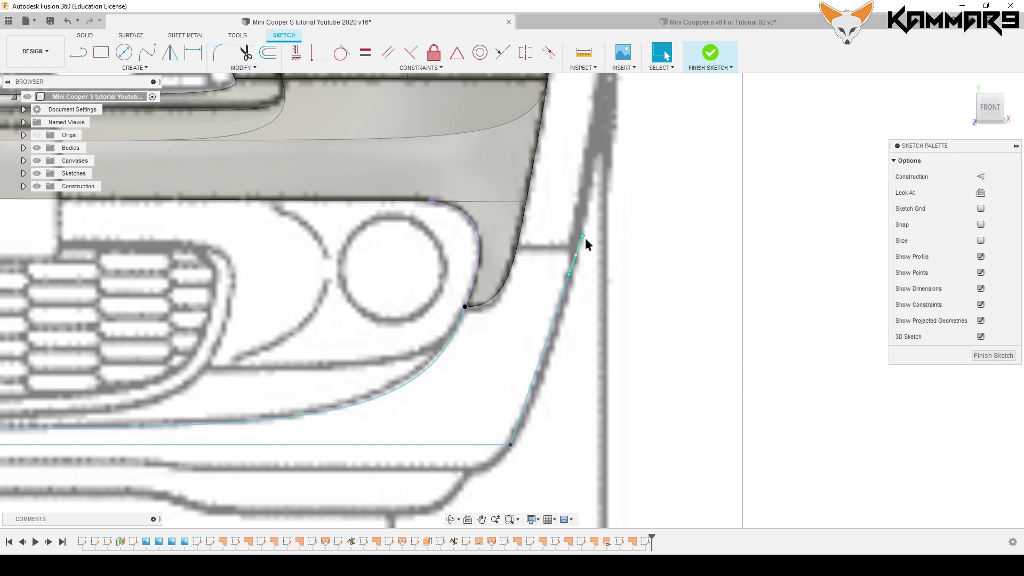
key("m")
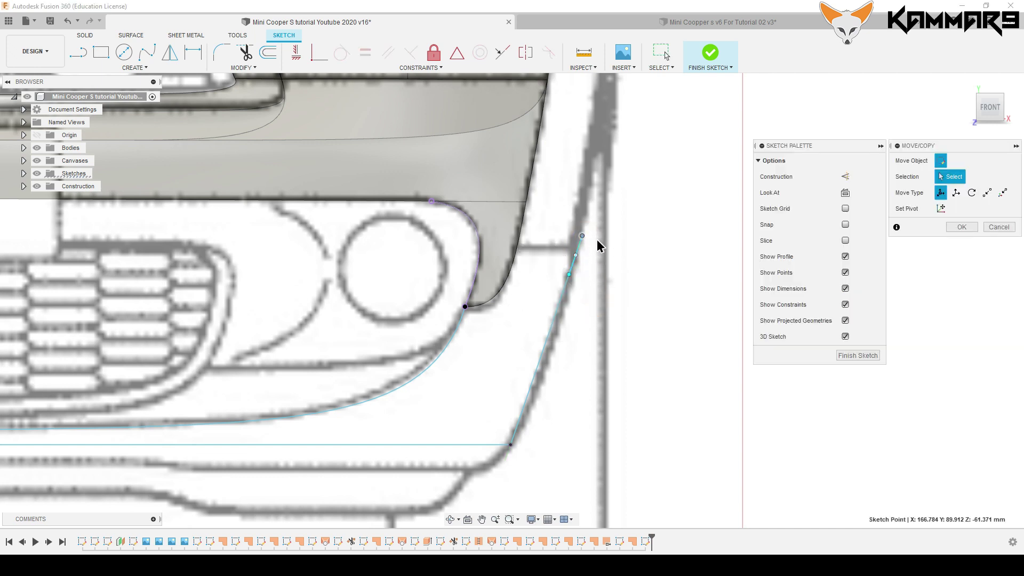
left_click_drag(595, 223, 596, 214)
left_click(1011, 107)
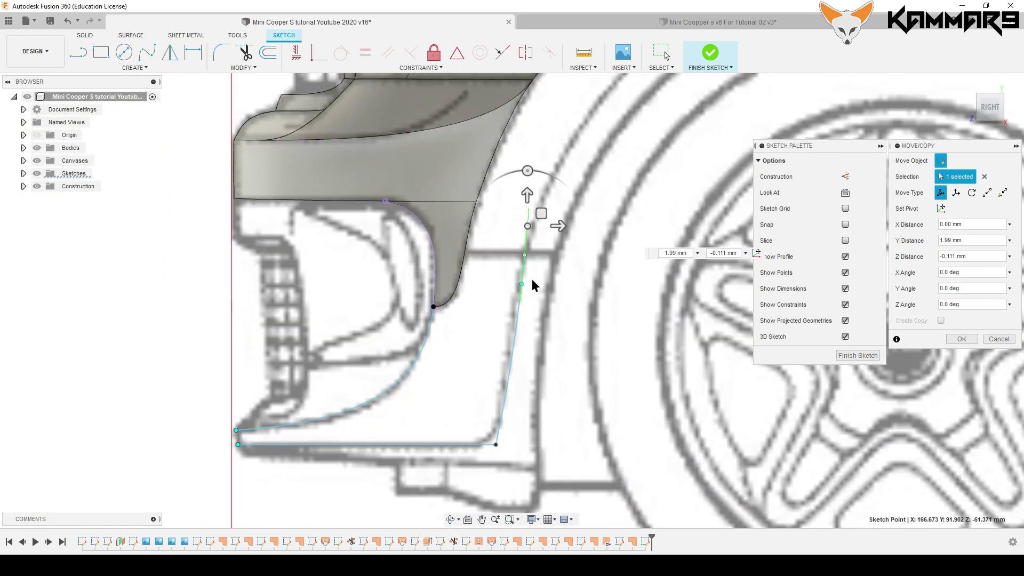
scroll(529, 282, "up", 2)
left_click(521, 283)
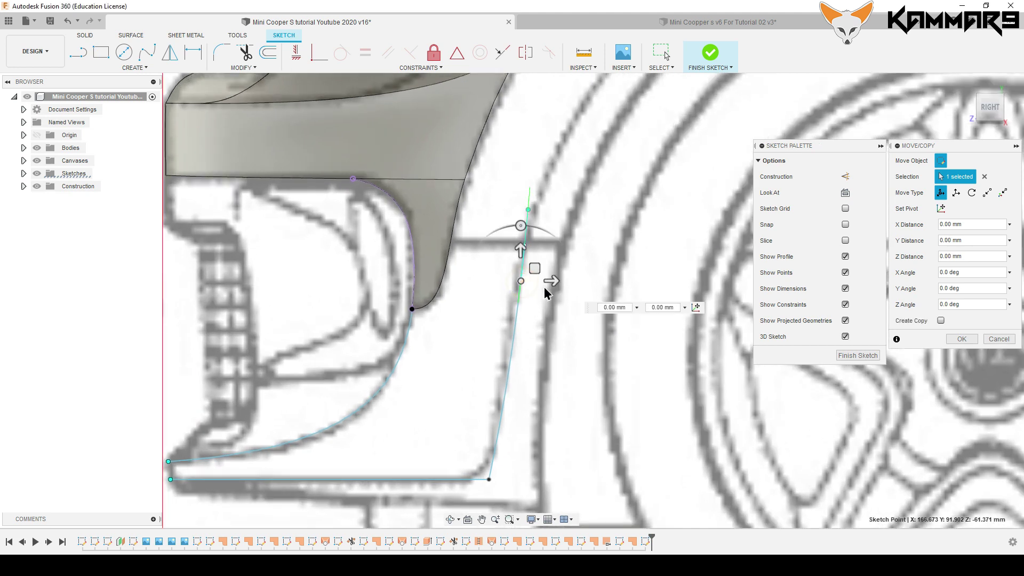
left_click_drag(551, 283, 552, 281)
left_click(955, 339)
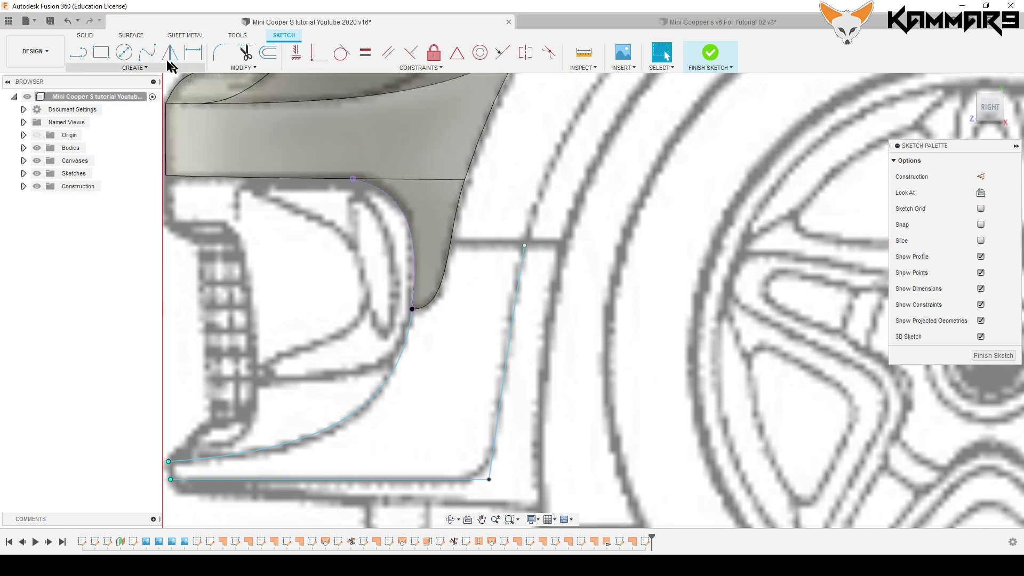
Step: Draw a short spline from the fender surface edge to the top of the corner curve
left_click(146, 52)
scroll(627, 267, "down", 2)
scroll(627, 267, "down", 4)
middle_click_drag(627, 267, 526, 330, "shift")
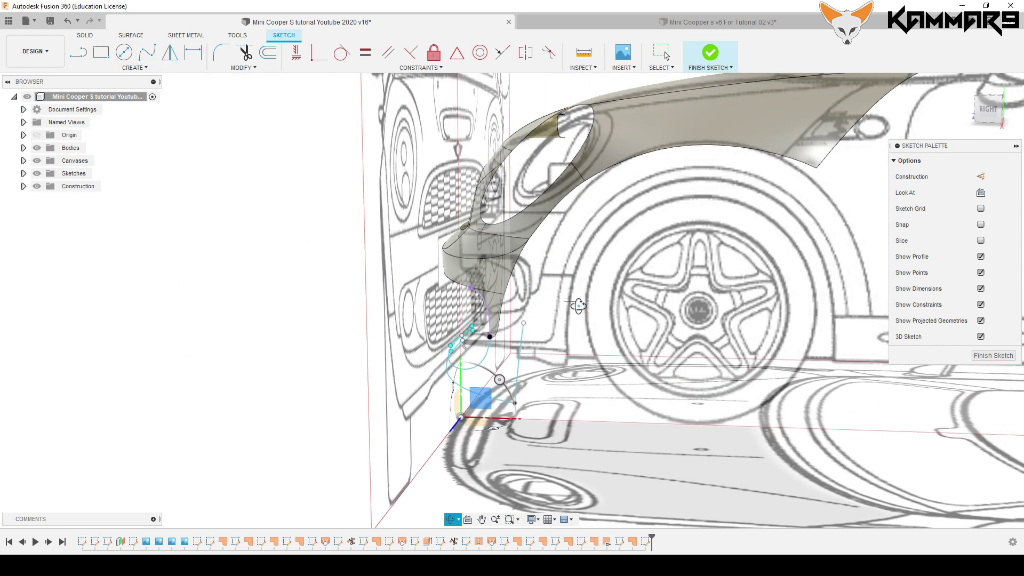
scroll(527, 332, "up", 4)
left_click(530, 326)
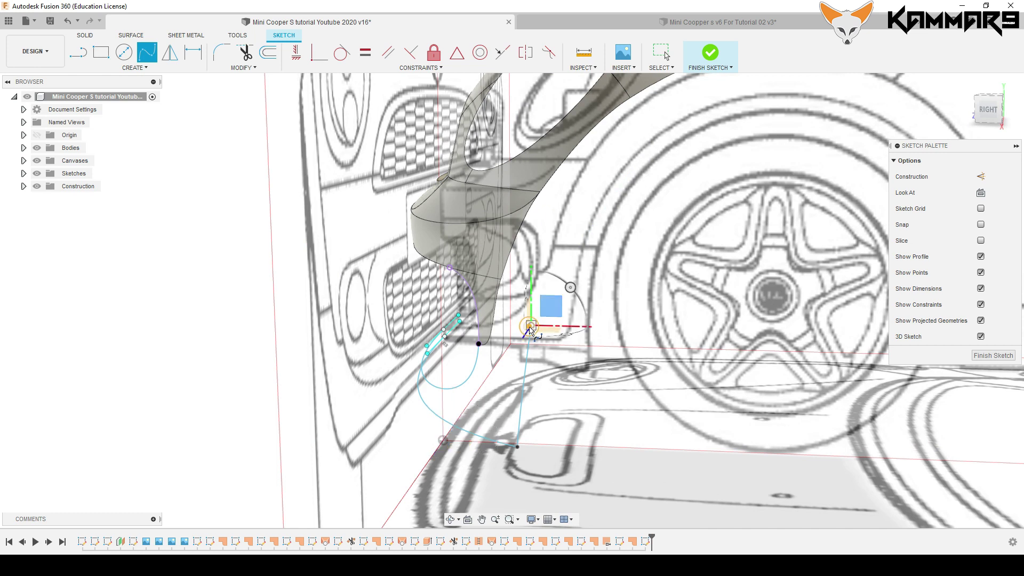
left_click(494, 314)
key("Escape")
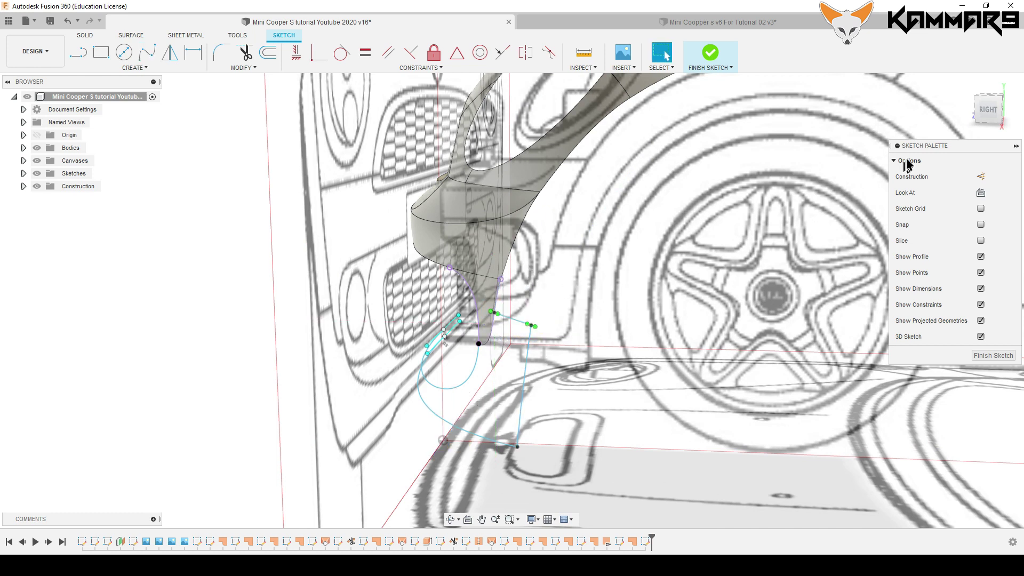
Step: Lower the point where the splines meet slightly onto the blueprint line
left_click(983, 120)
scroll(510, 308, "up", 10)
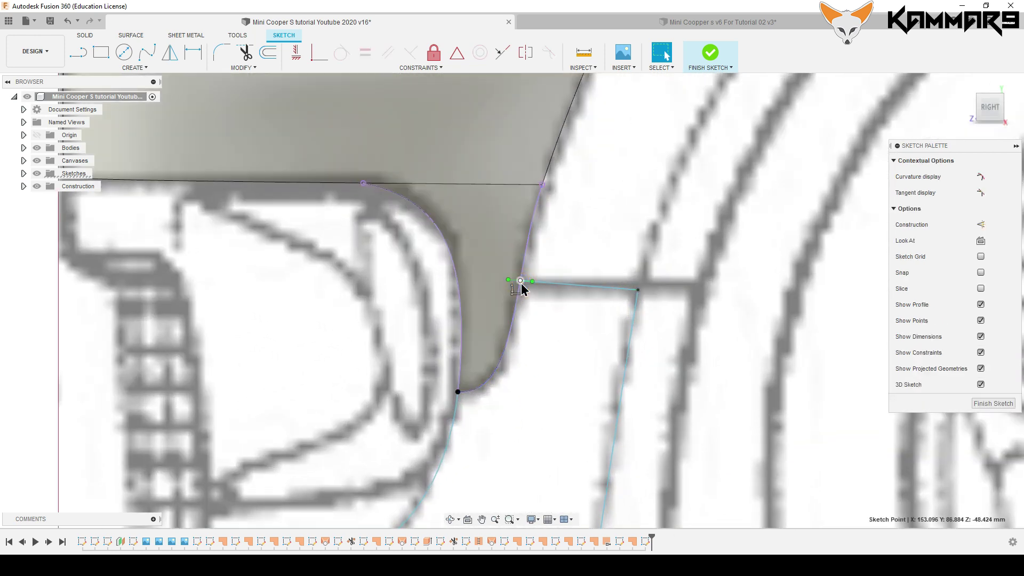
left_click(520, 283)
key("m")
left_click_drag(529, 273, 530, 277)
left_click(993, 93)
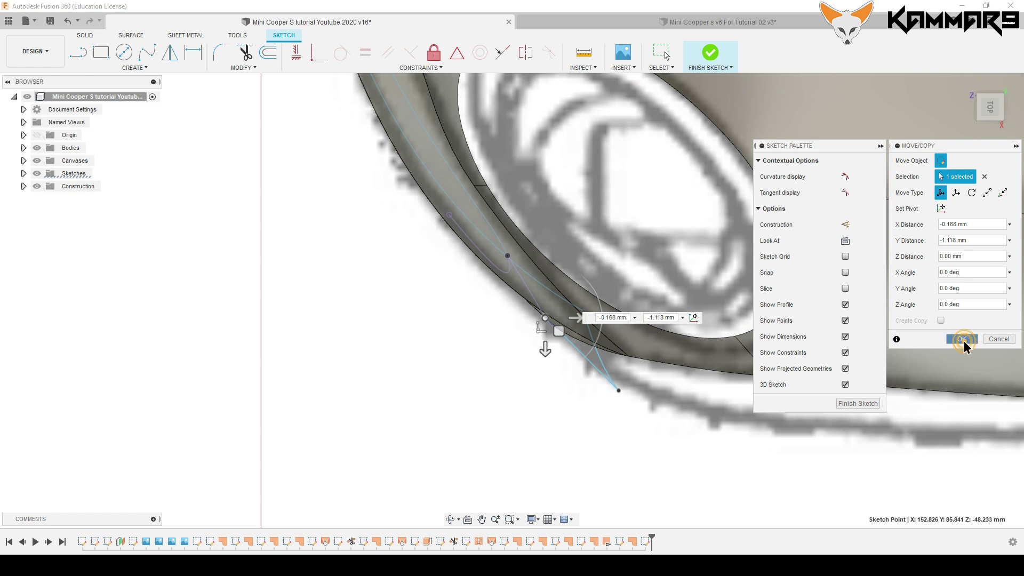
left_click(961, 338)
Step: Activate the short spline's end-point tangent handle and rotate it to bend the curve end
left_click(593, 365)
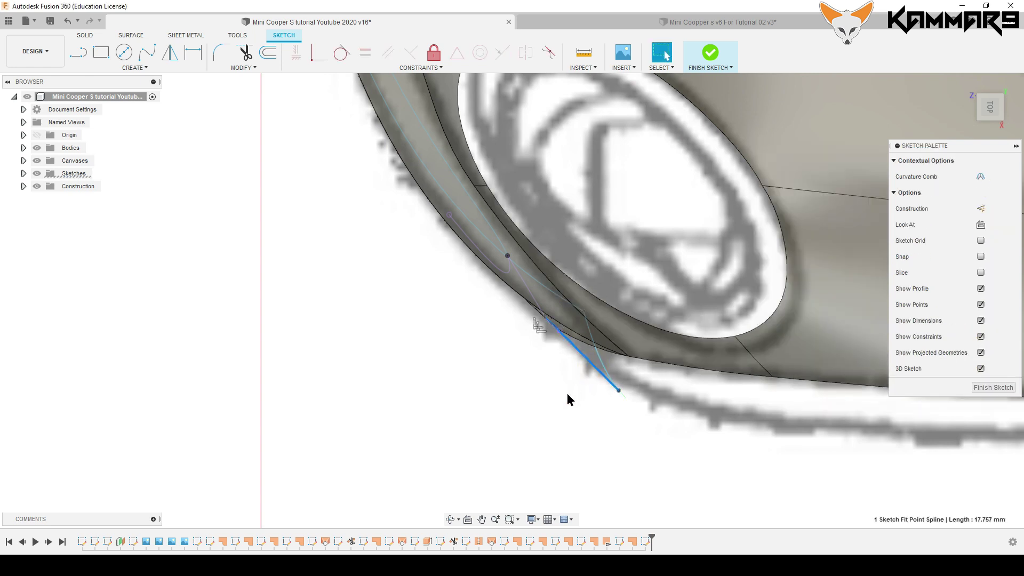
mouse_move(581, 386)
middle_mouse_down("shift")
mouse_move(585, 360)
mouse_move(588, 376)
middle_mouse_up("shift")
scroll(623, 318, "up", 10)
scroll(629, 357, "up", 2)
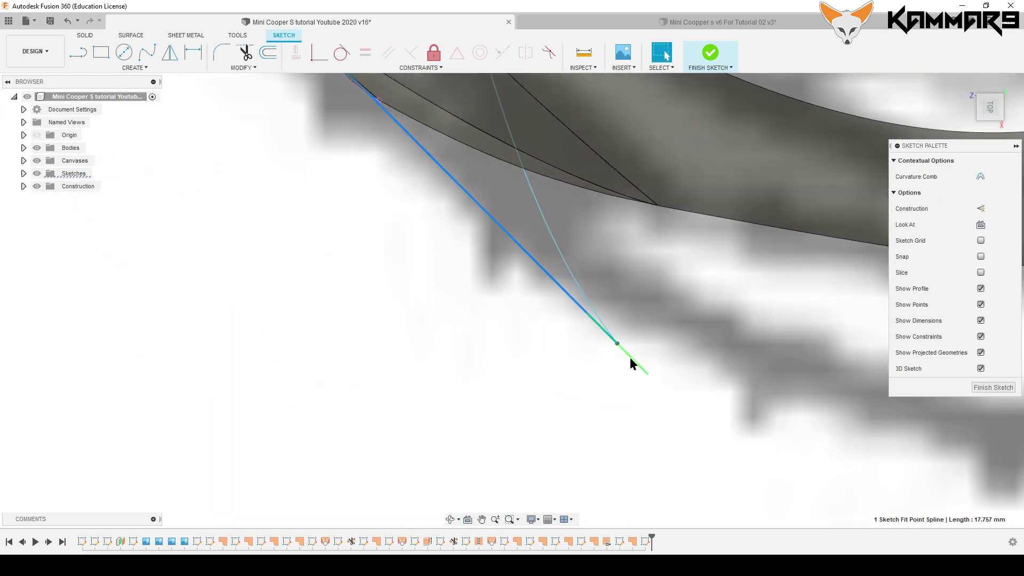
right_click(630, 359)
left_click(628, 416)
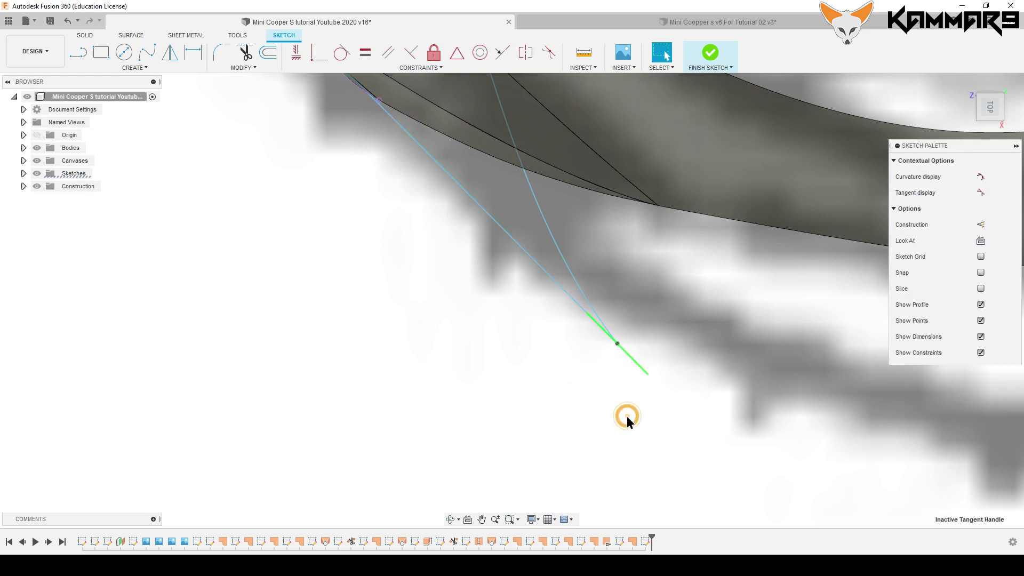
left_click(586, 314)
key("m")
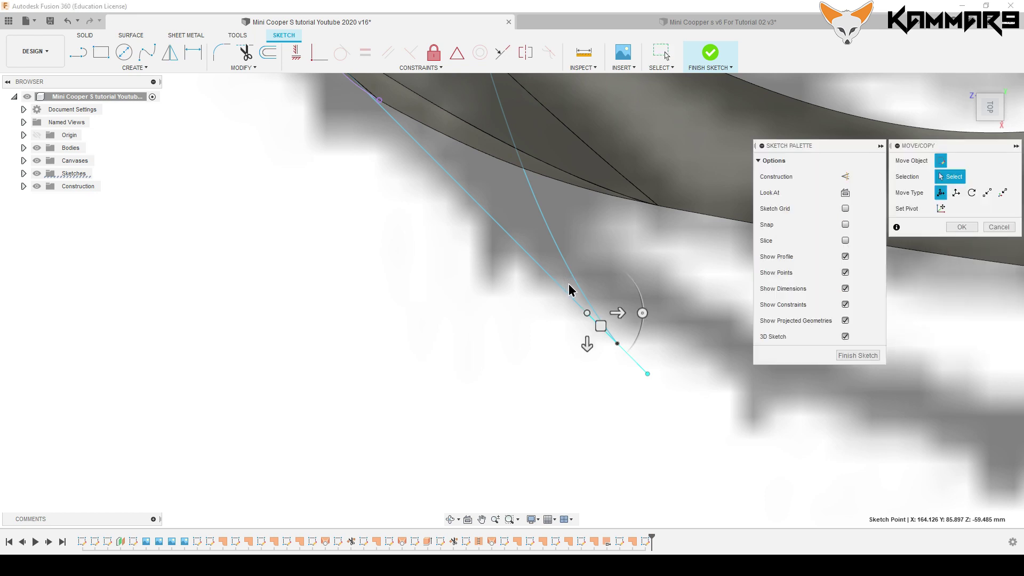
left_click_drag(588, 327, 590, 326)
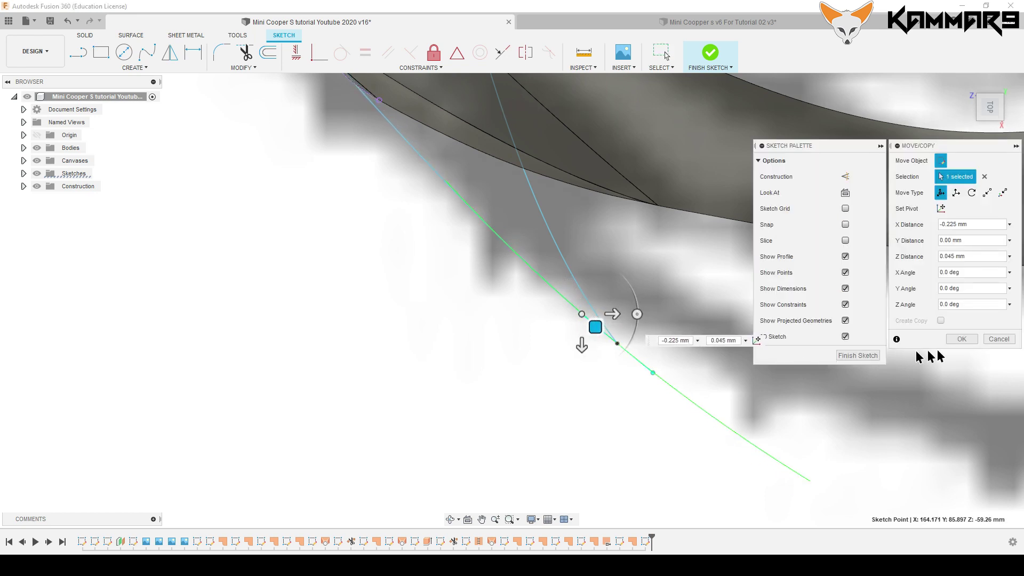
left_click(954, 342)
mouse_move(754, 325)
middle_mouse_down("shift")
mouse_move(690, 381)
mouse_move(651, 372)
mouse_move(663, 316)
mouse_move(648, 384)
mouse_move(666, 372)
mouse_move(629, 337)
mouse_move(601, 377)
mouse_move(312, 173)
middle_mouse_up("shift")
Step: Draw a spline along the bumper corner from the existing curve's end to the other endpoint
left_click(146, 51)
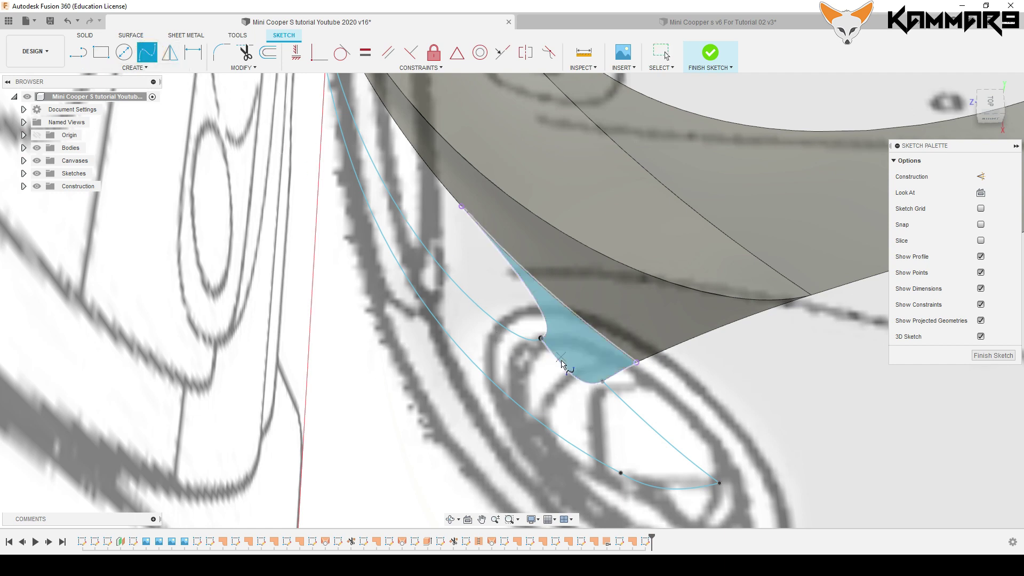
scroll(559, 358, "up", 4)
left_click(513, 309)
left_click(558, 365)
scroll(621, 421, "up", 5)
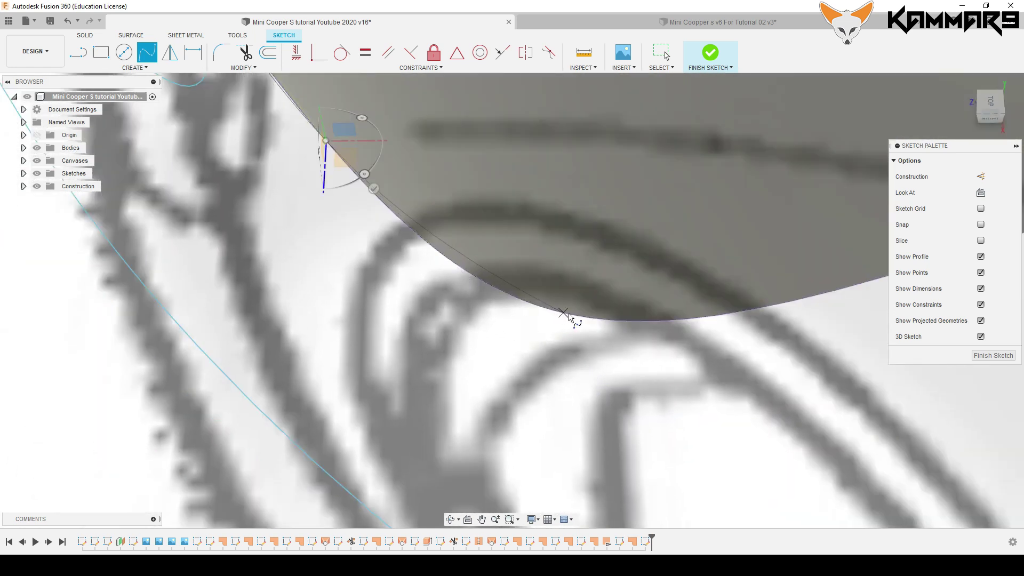
middle_click_drag(533, 396, 697, 223, "shift")
scroll(697, 223, "up", 8)
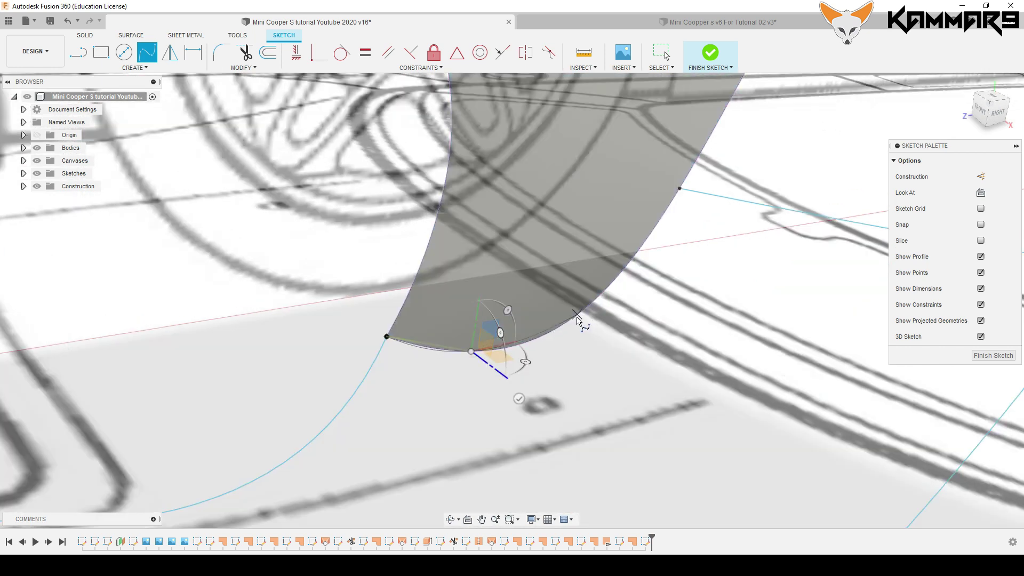
left_click(567, 321)
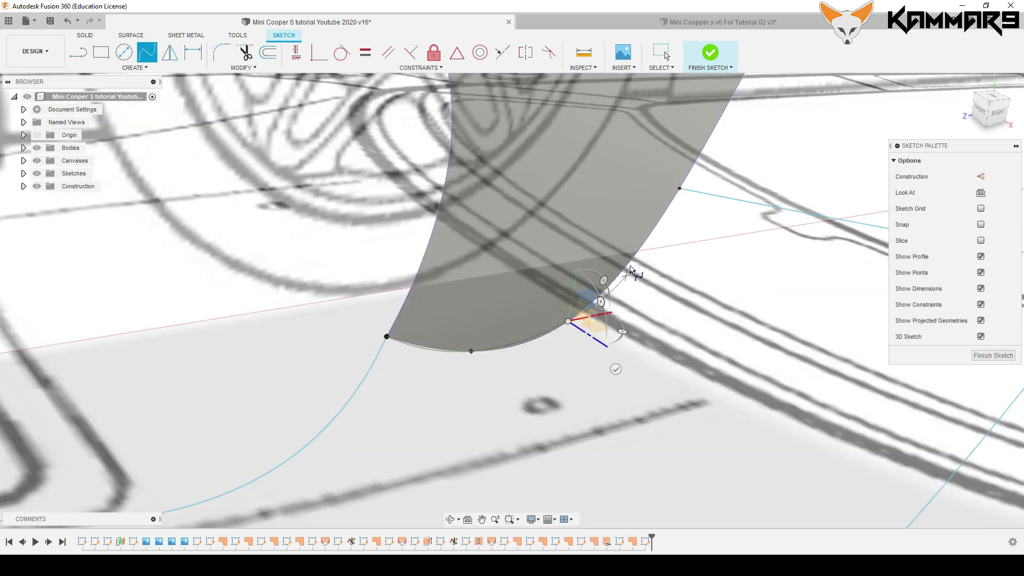
left_click(639, 248)
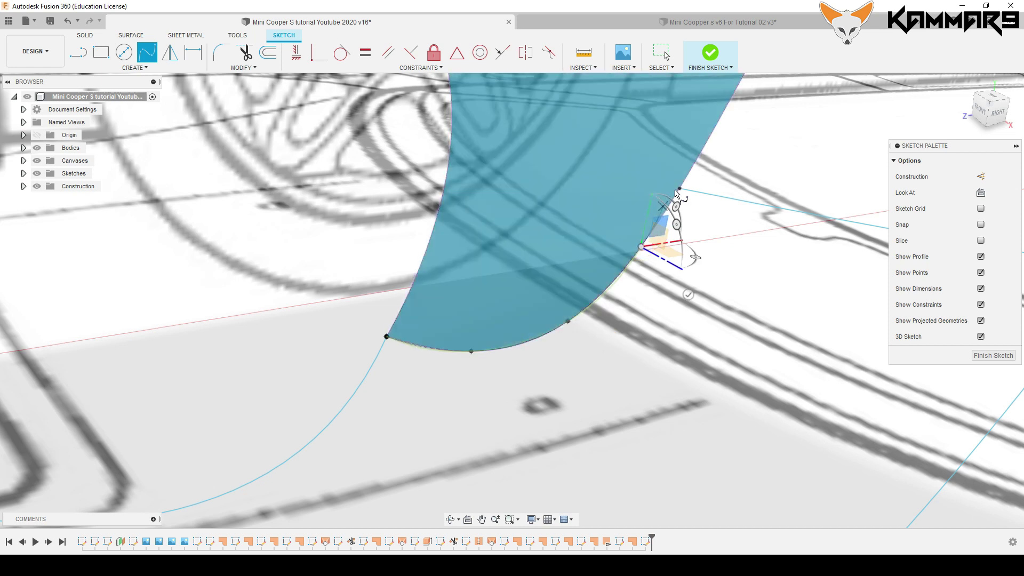
left_click(680, 189)
left_click(721, 245)
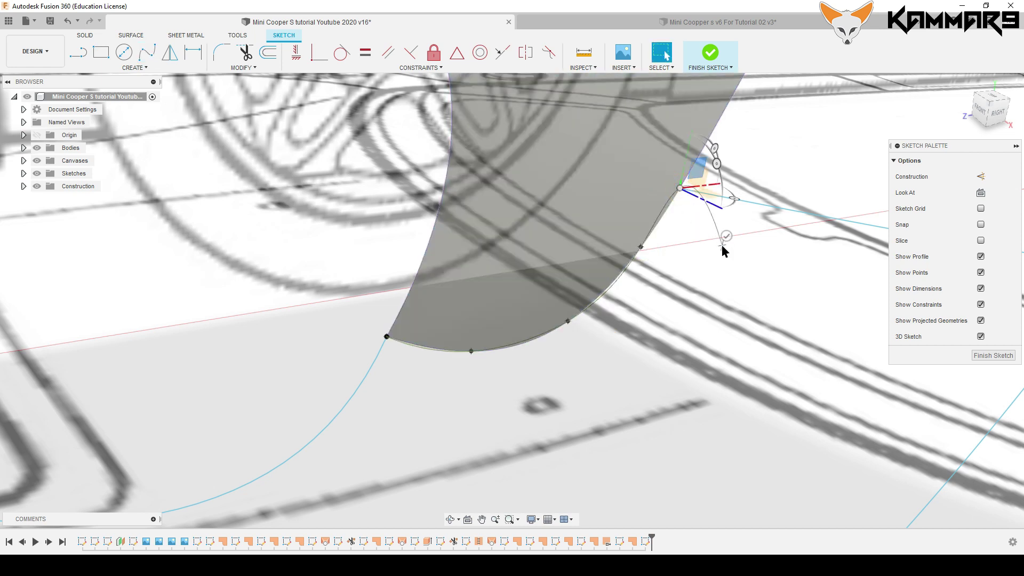
left_click(631, 319)
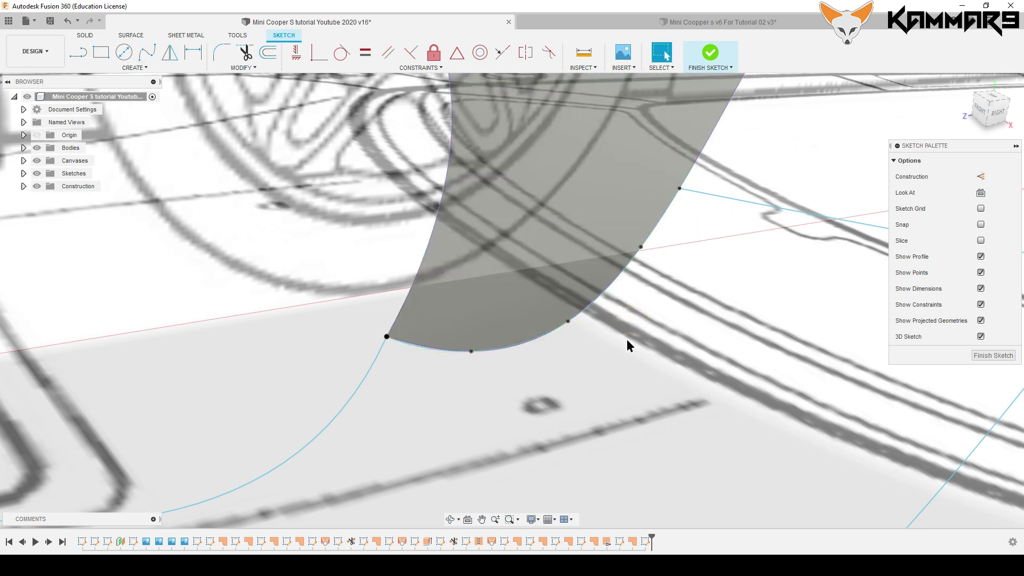
Step: Check the new corner curve and finish the sketch
mouse_move(626, 339)
middle_mouse_down("shift")
mouse_move(638, 315)
mouse_move(769, 347)
mouse_move(782, 306)
mouse_move(853, 213)
middle_mouse_up("shift")
left_click(993, 355)
scroll(763, 344, "down", 3)
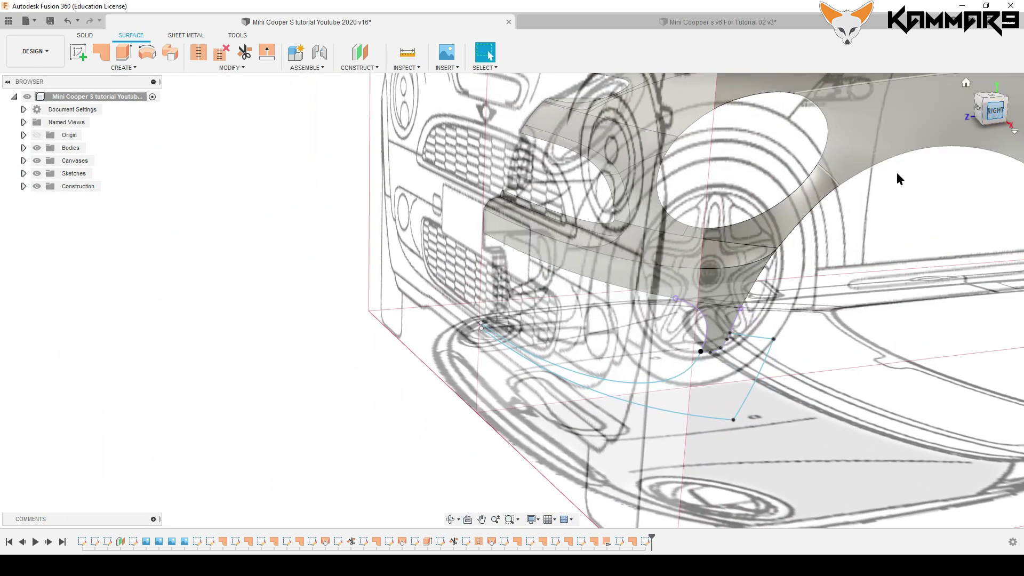
Step: Reopen the latest sketch and draw a short spline joining the upper and lower line ends
scroll(513, 351, "up", 10)
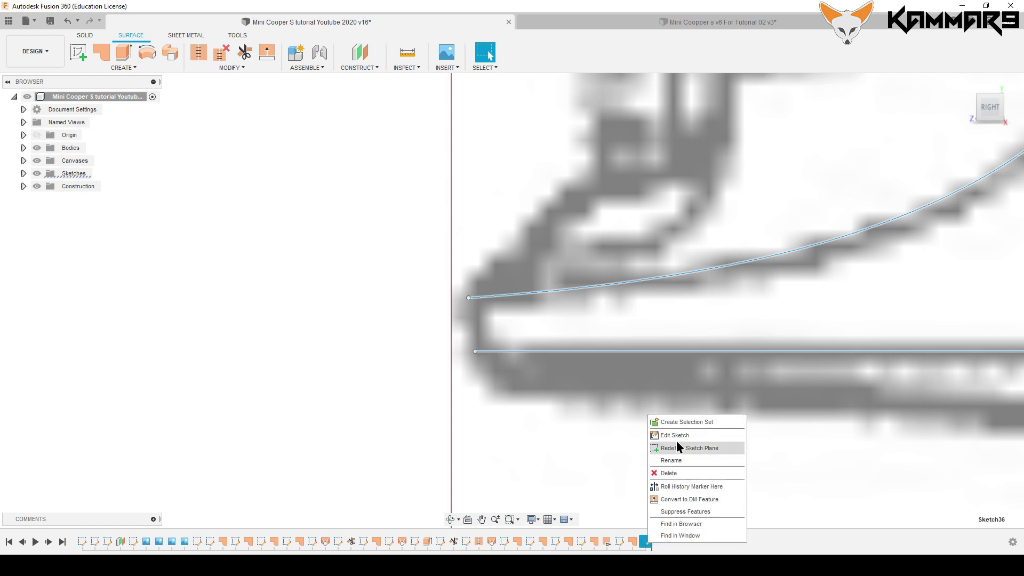
left_click(677, 436)
middle_click_drag(536, 353, 503, 297, "shift")
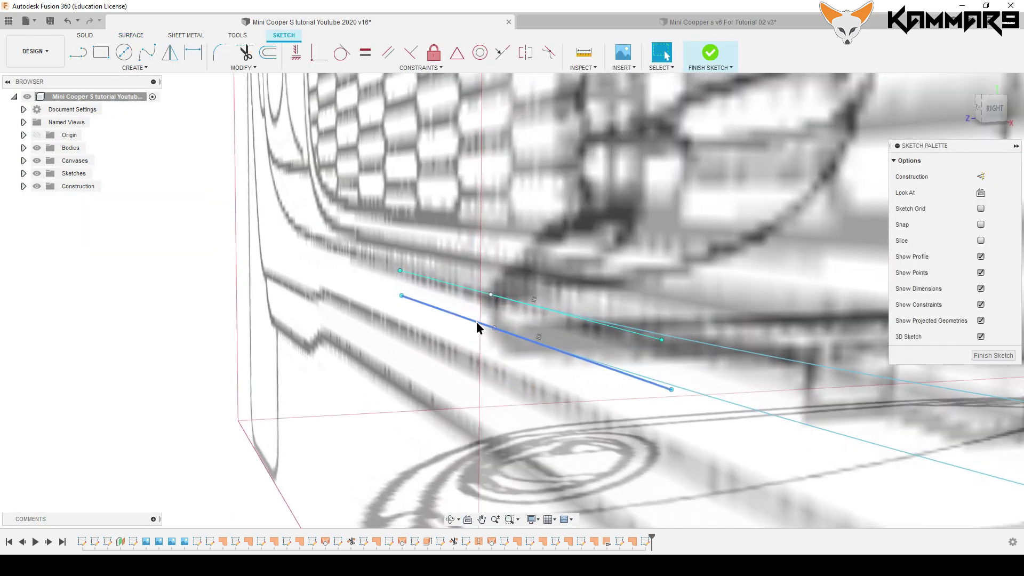
left_click(467, 363)
left_click(147, 53)
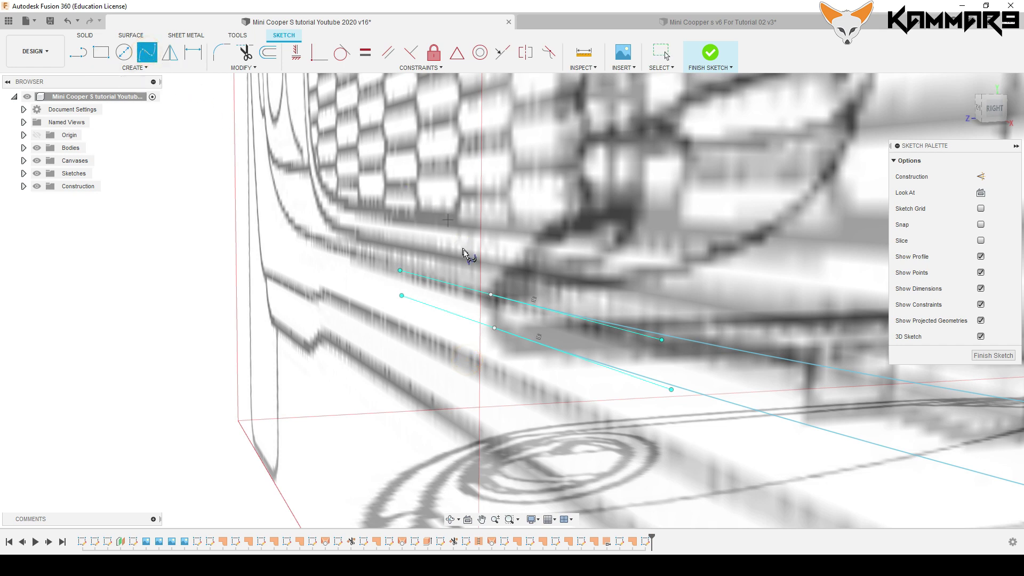
left_click(490, 295)
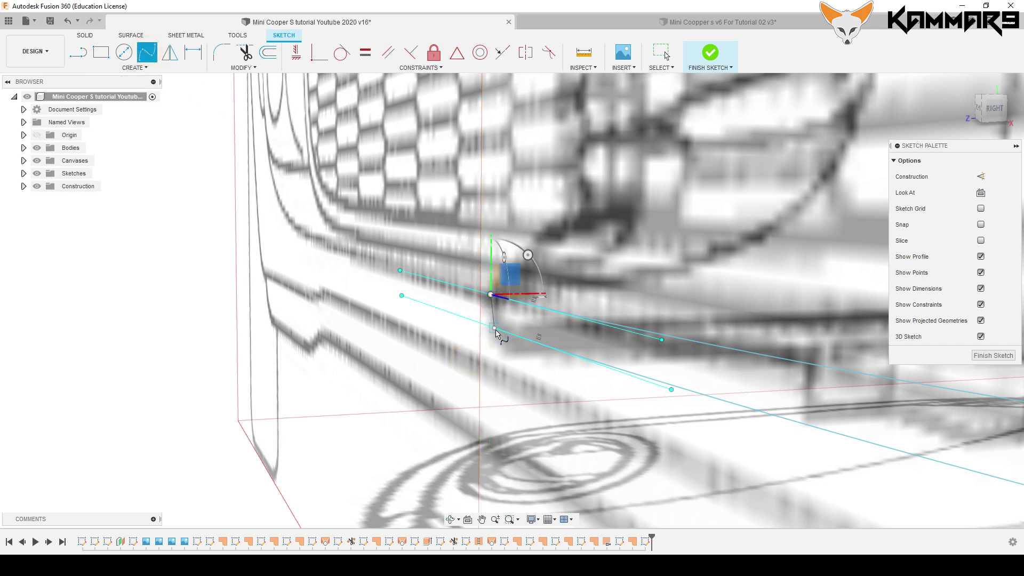
left_click(494, 329)
key("Escape")
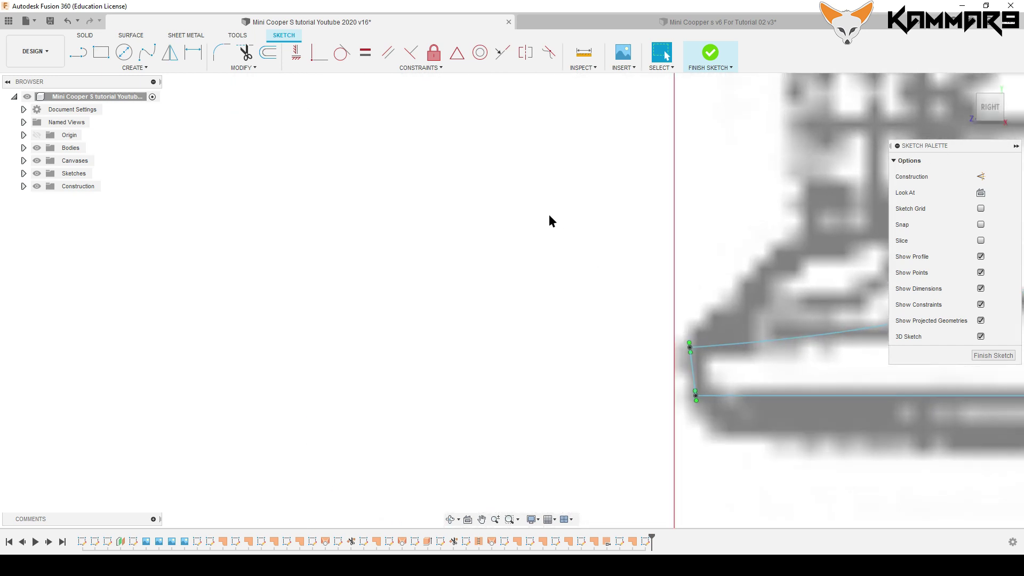
Step: Nudge the connecting curve down by -0.01 mm X and -0.041 mm Y
scroll(684, 372, "up", 5)
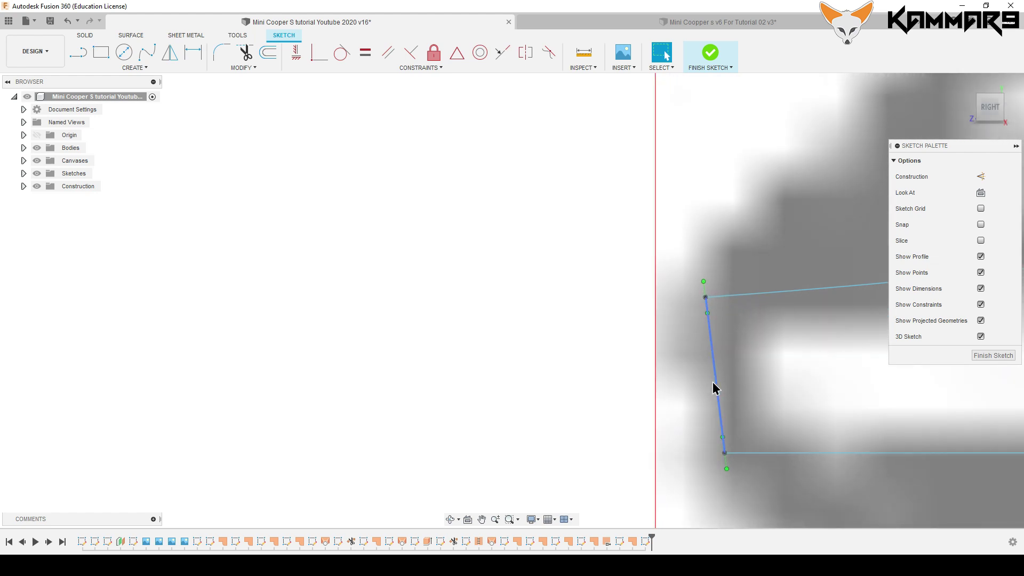
left_click(713, 383)
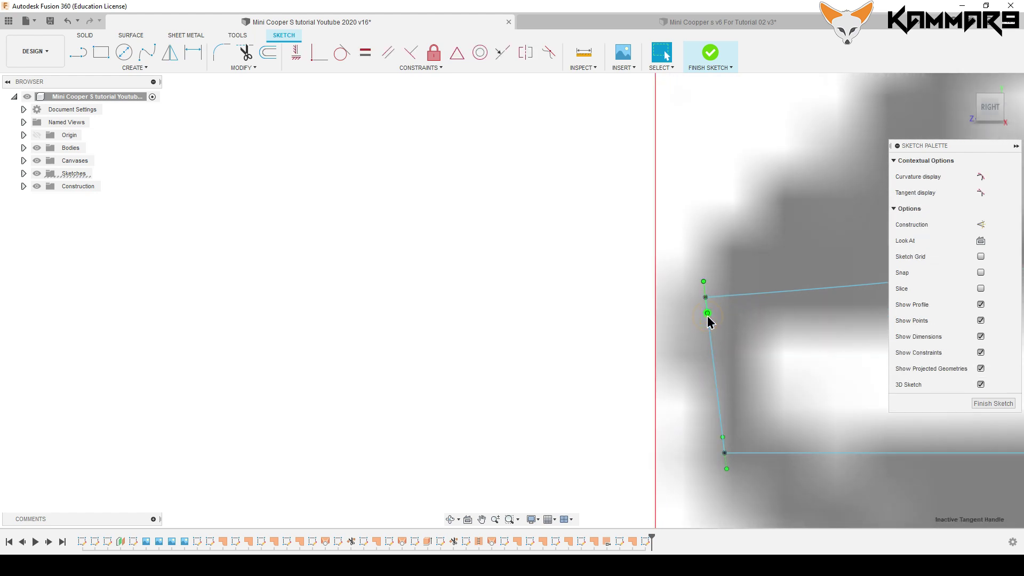
key("m")
left_click_drag(722, 303, 721, 310)
left_click(962, 339)
scroll(548, 349, "down", 5)
Step: Finish the sketch and hide the Canvases reference car images
left_click(967, 354)
scroll(463, 331, "down", 5)
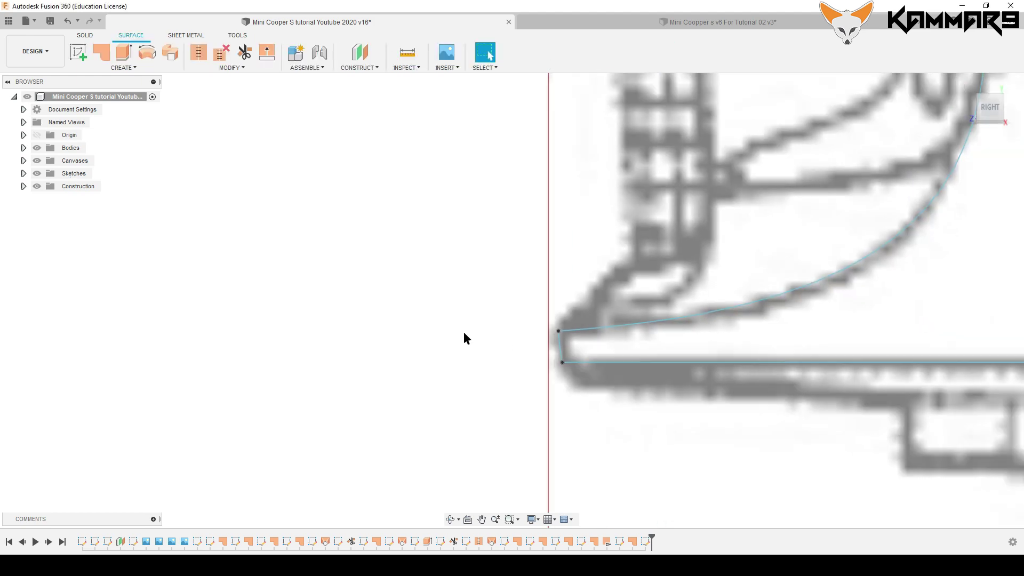
middle_click_drag(610, 309, 653, 344, "shift")
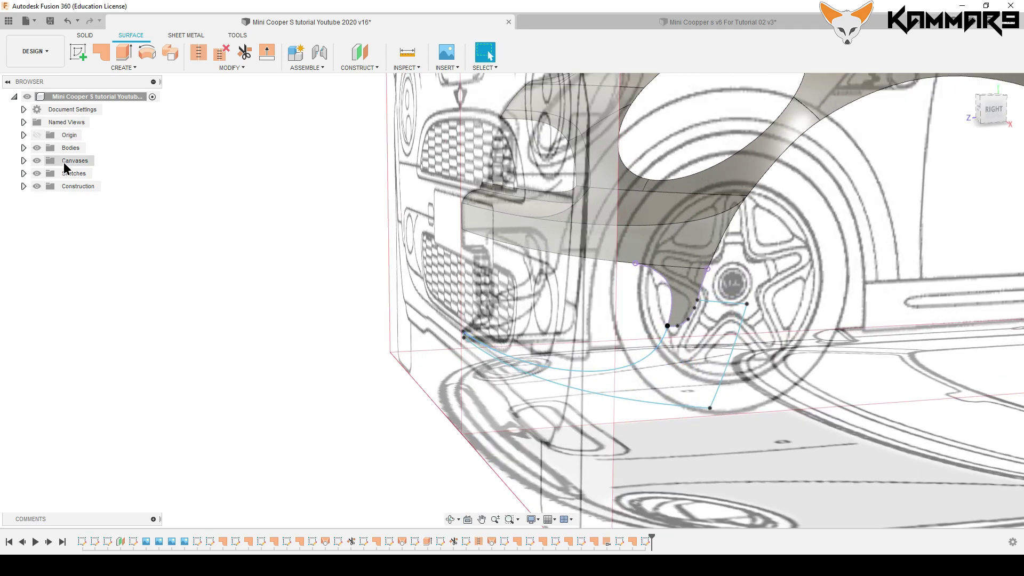
left_click(36, 161)
scroll(590, 290, "down", 2)
middle_click_drag(590, 290, 590, 297, "shift")
scroll(581, 309, "up", 2)
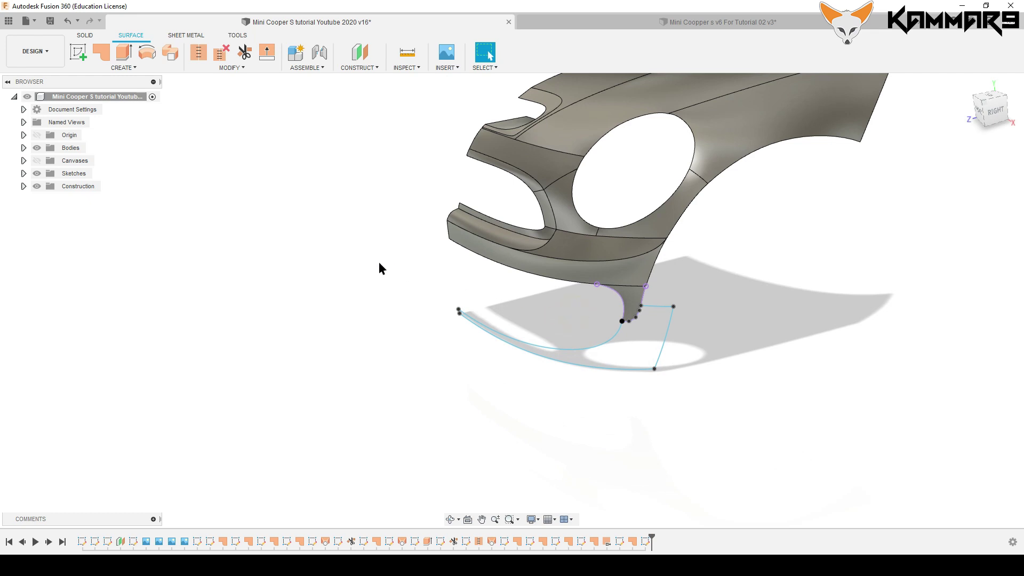
scroll(376, 262, "down", 1)
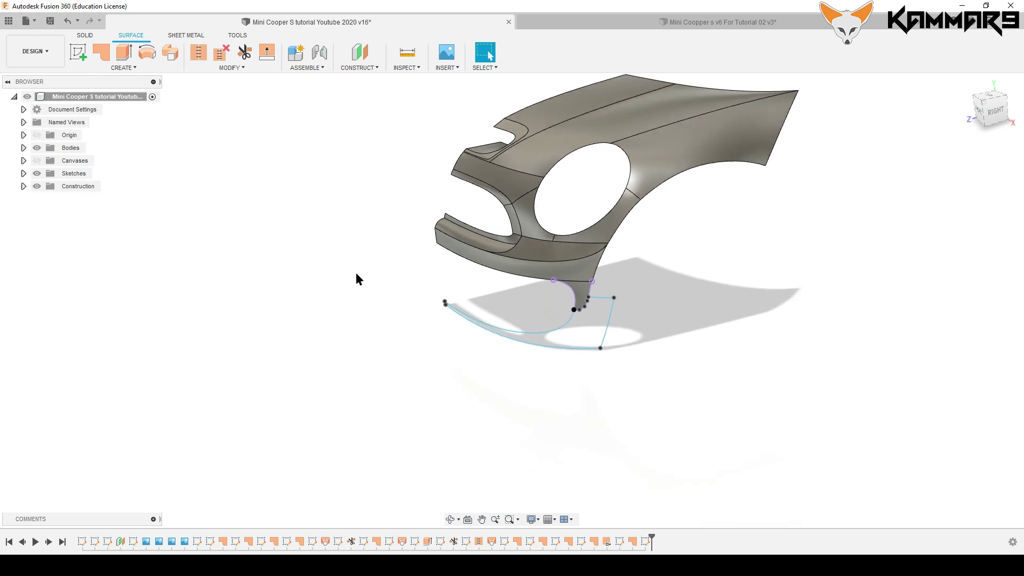
Step: Create a Patch surface filling the six-curve loop beneath the bumper corner
left_click(99, 52)
scroll(592, 319, "up", 1)
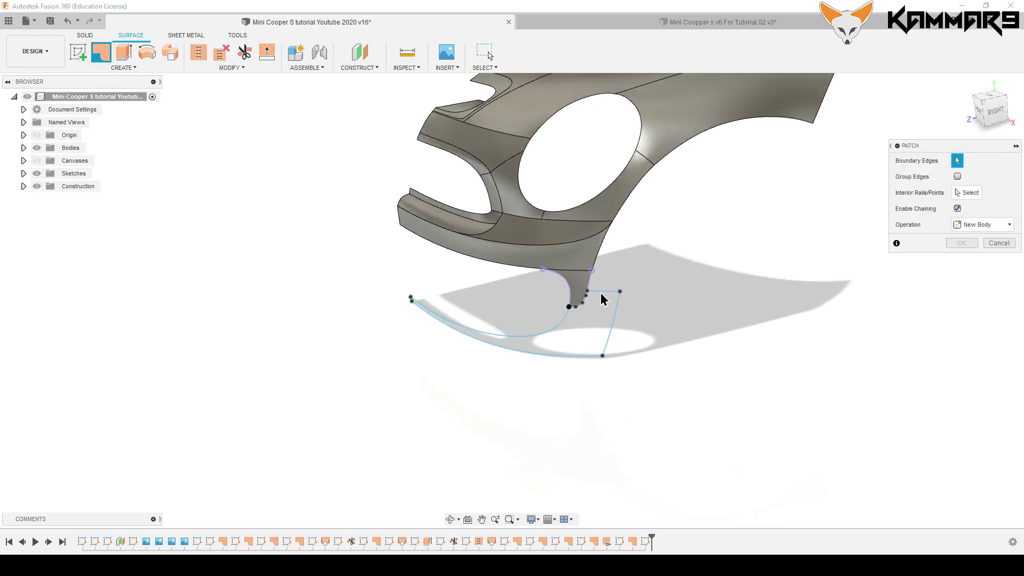
left_click(599, 292)
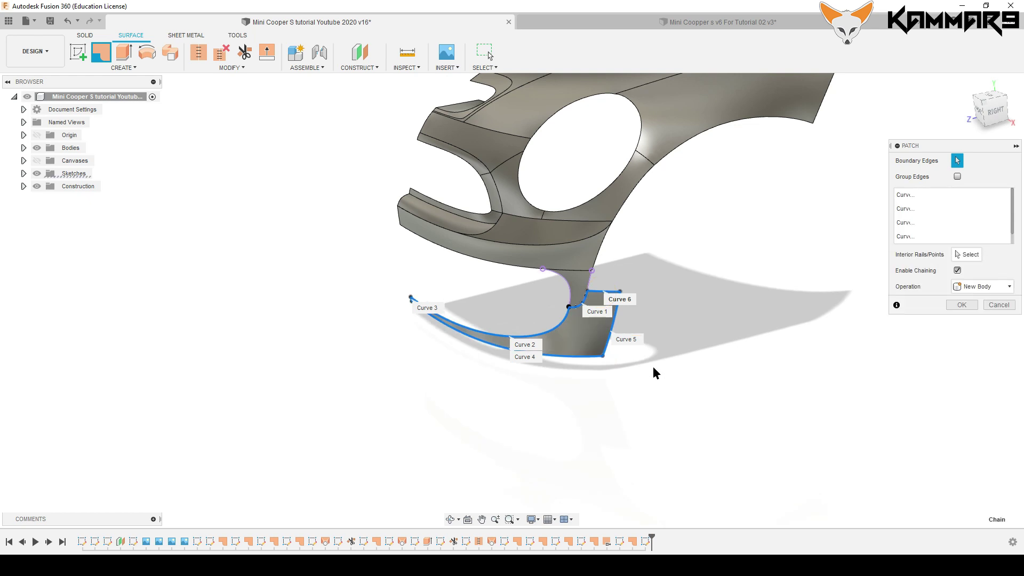
left_click(962, 304)
middle_click_drag(760, 296, 642, 283, "shift")
scroll(642, 283, "down", 5)
middle_click_drag(573, 250, 613, 214, "shift")
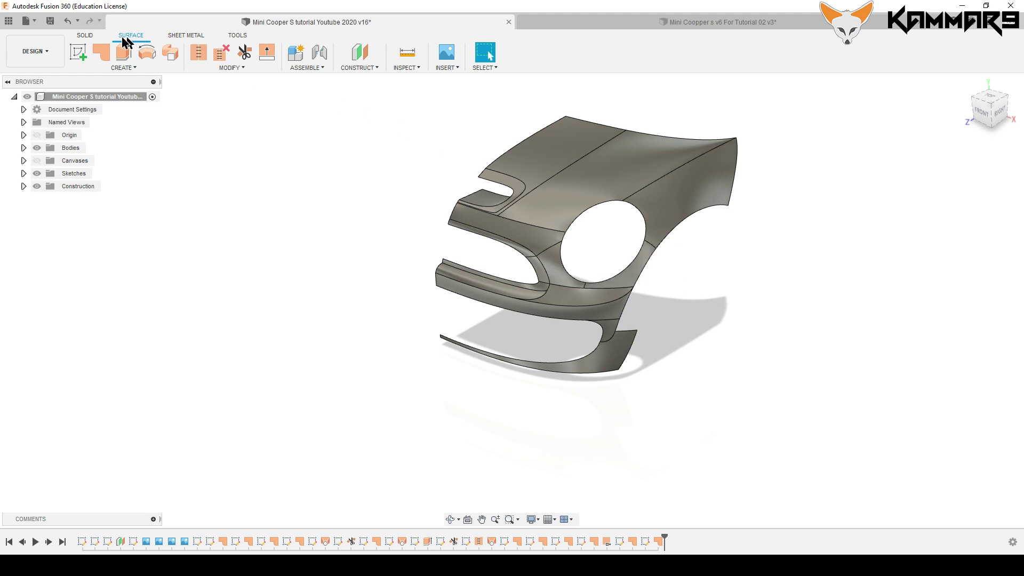
Step: Save version v17 with the 'User Saved' description and orbit around the shaded body
left_click(52, 24)
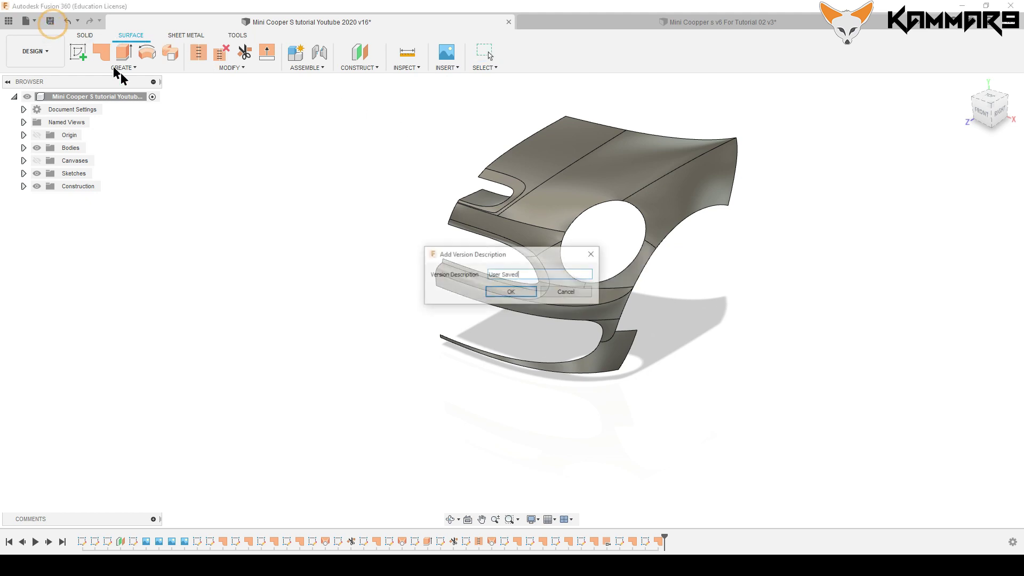
left_click(511, 292)
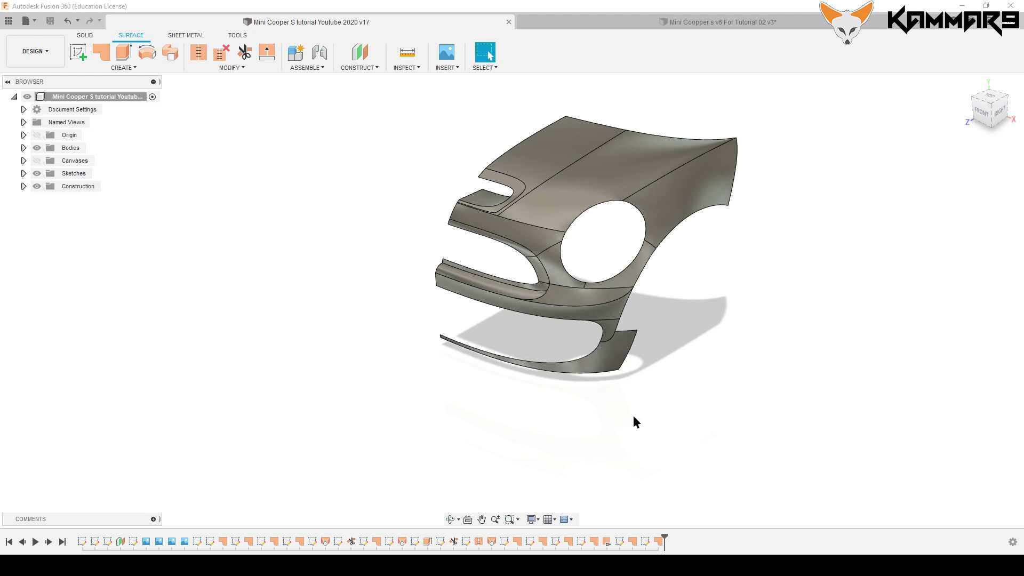
middle_click_drag(793, 238, 670, 289, "shift")
middle_click_drag(660, 347, 706, 347, "shift")
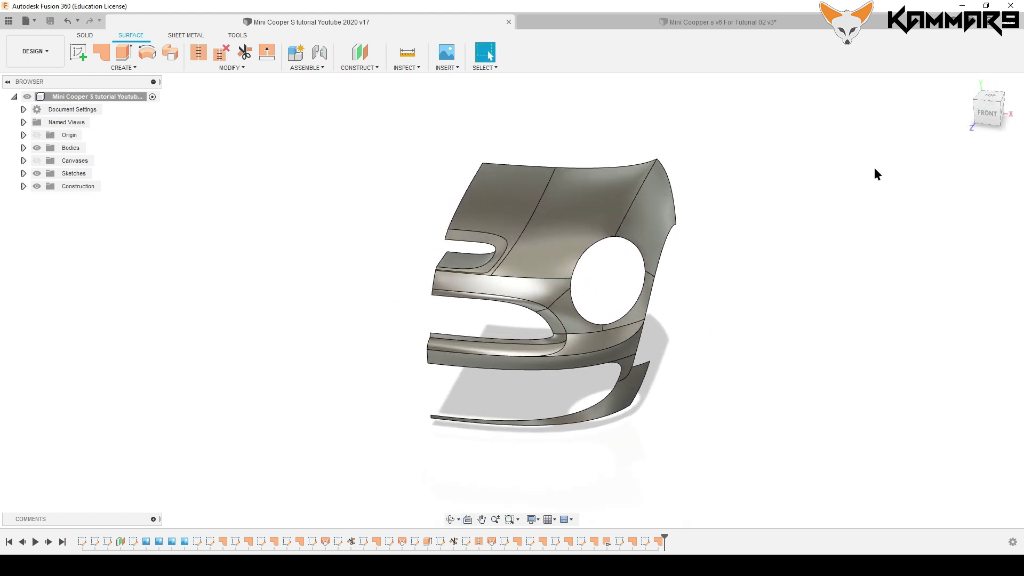
left_click(986, 120)
middle_click_drag(708, 221, 664, 228, "shift")
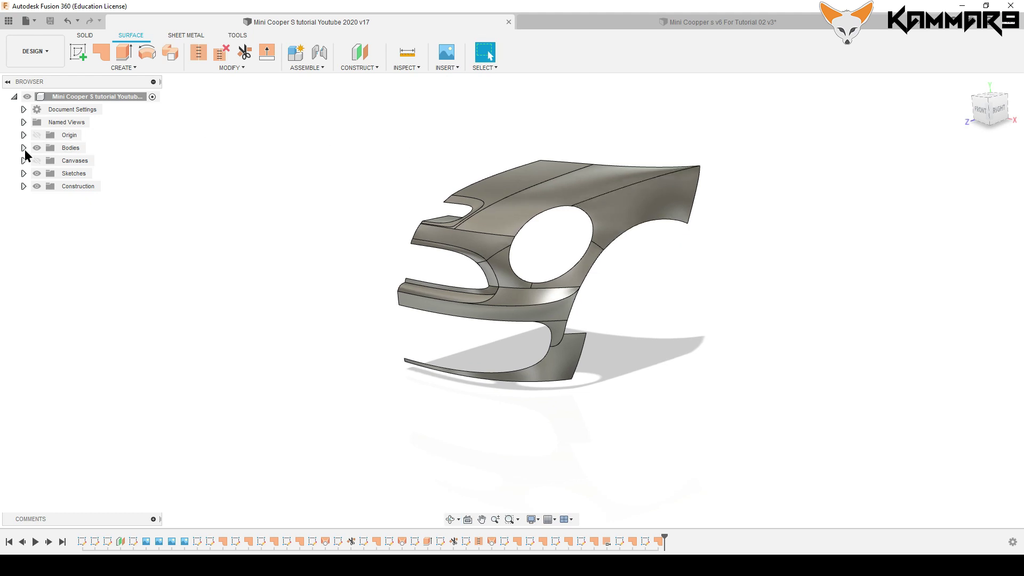
Step: Select all 14 bodies, Body6 through Body35, in the browser
left_click(23, 148)
left_click(78, 162)
left_click(85, 326, "shift")
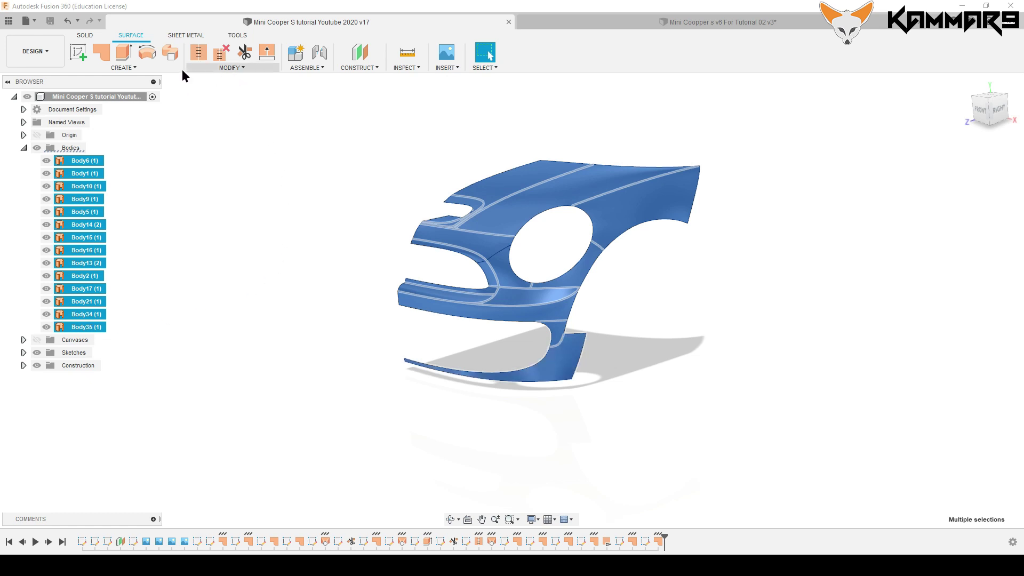
Step: Mirror the selected bodies across the YZ plane and view the full symmetric front
left_click(166, 68)
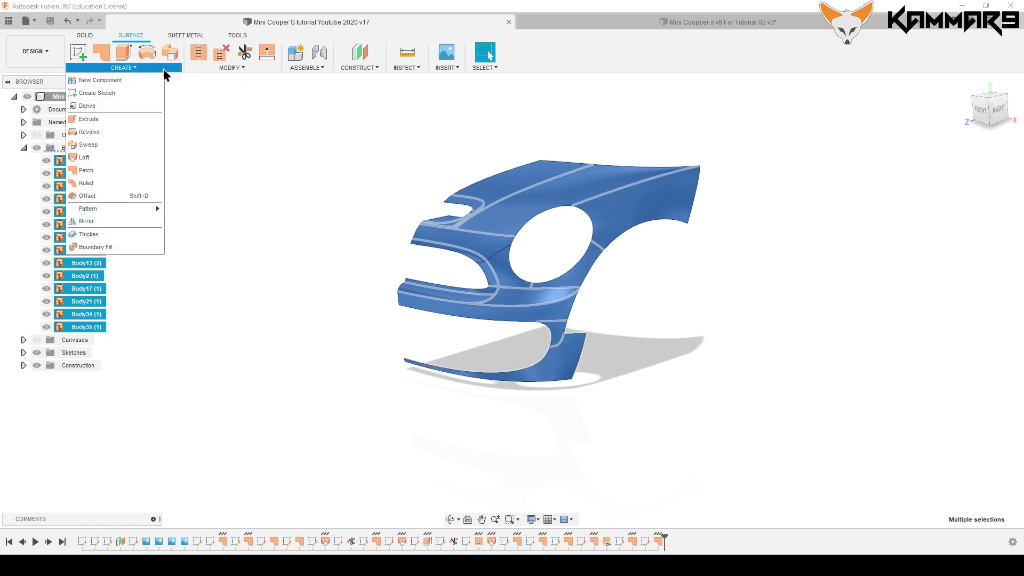
left_click(88, 220)
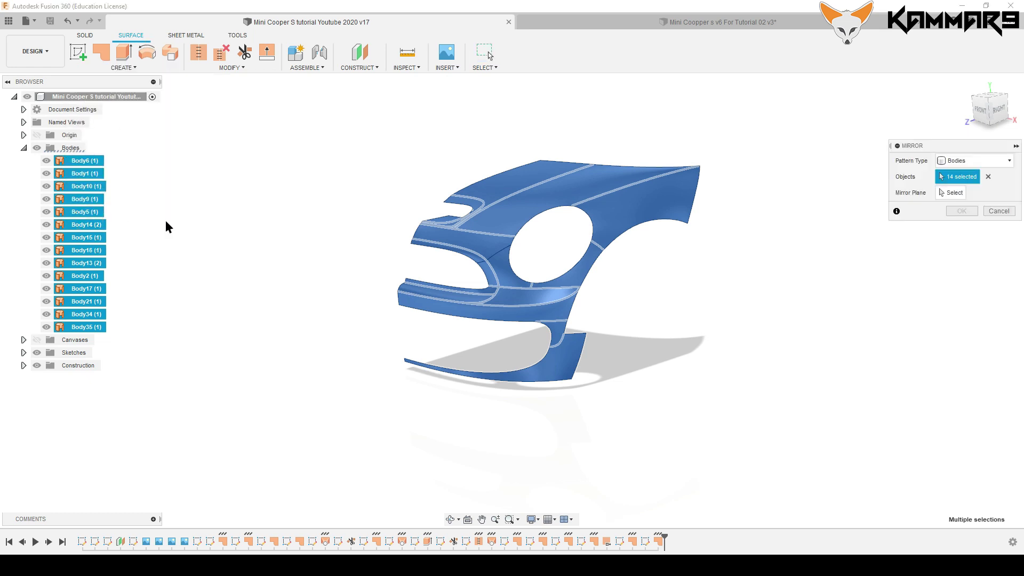
left_click(957, 196)
left_click(391, 388)
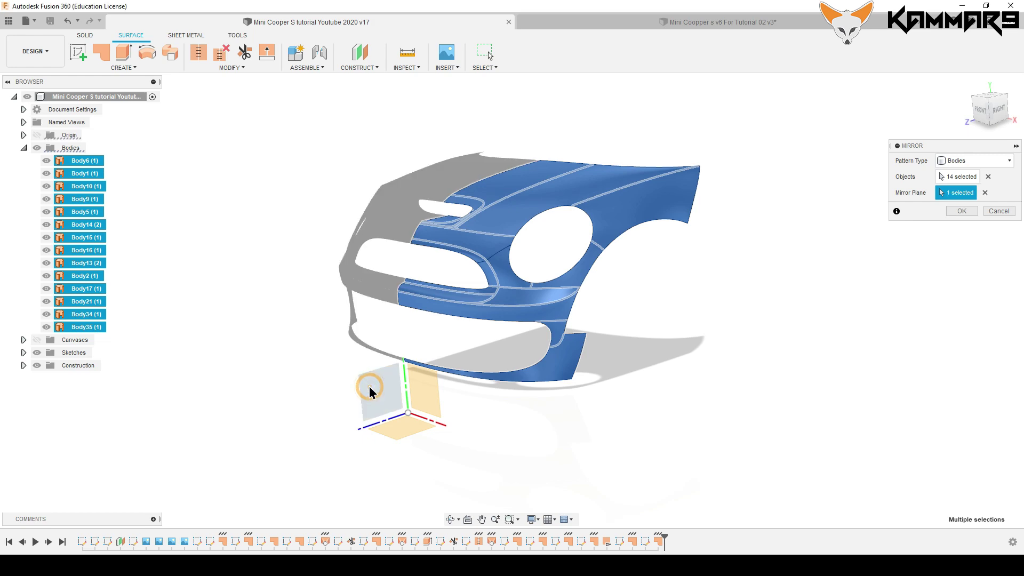
left_click(961, 211)
left_click(754, 308)
middle_click_drag(544, 271, 471, 258, "shift")
scroll(474, 296, "up", 3)
scroll(549, 245, "down", 3)
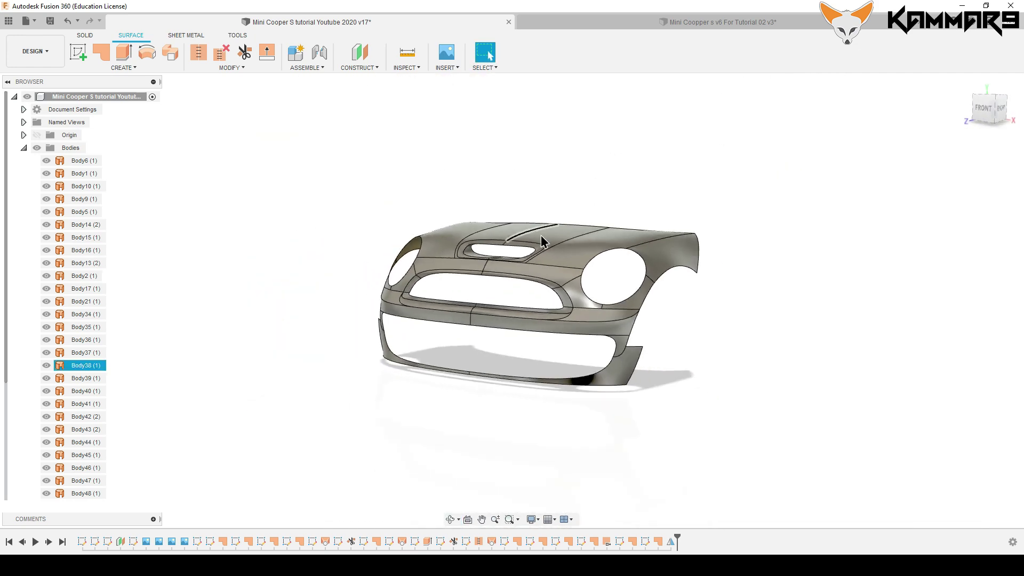
middle_click_drag(548, 244, 533, 336, "shift")
scroll(473, 309, "up", 3)
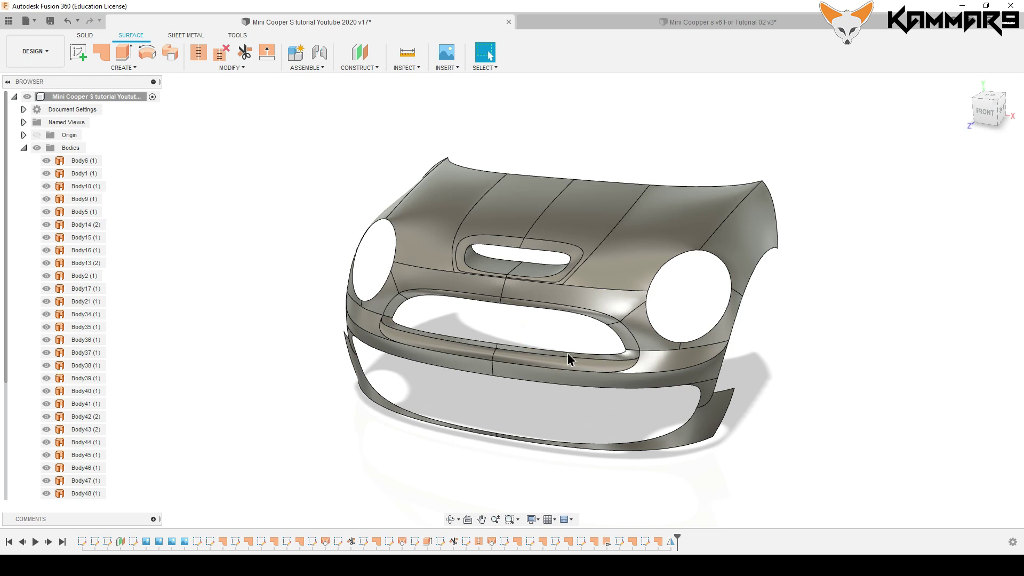